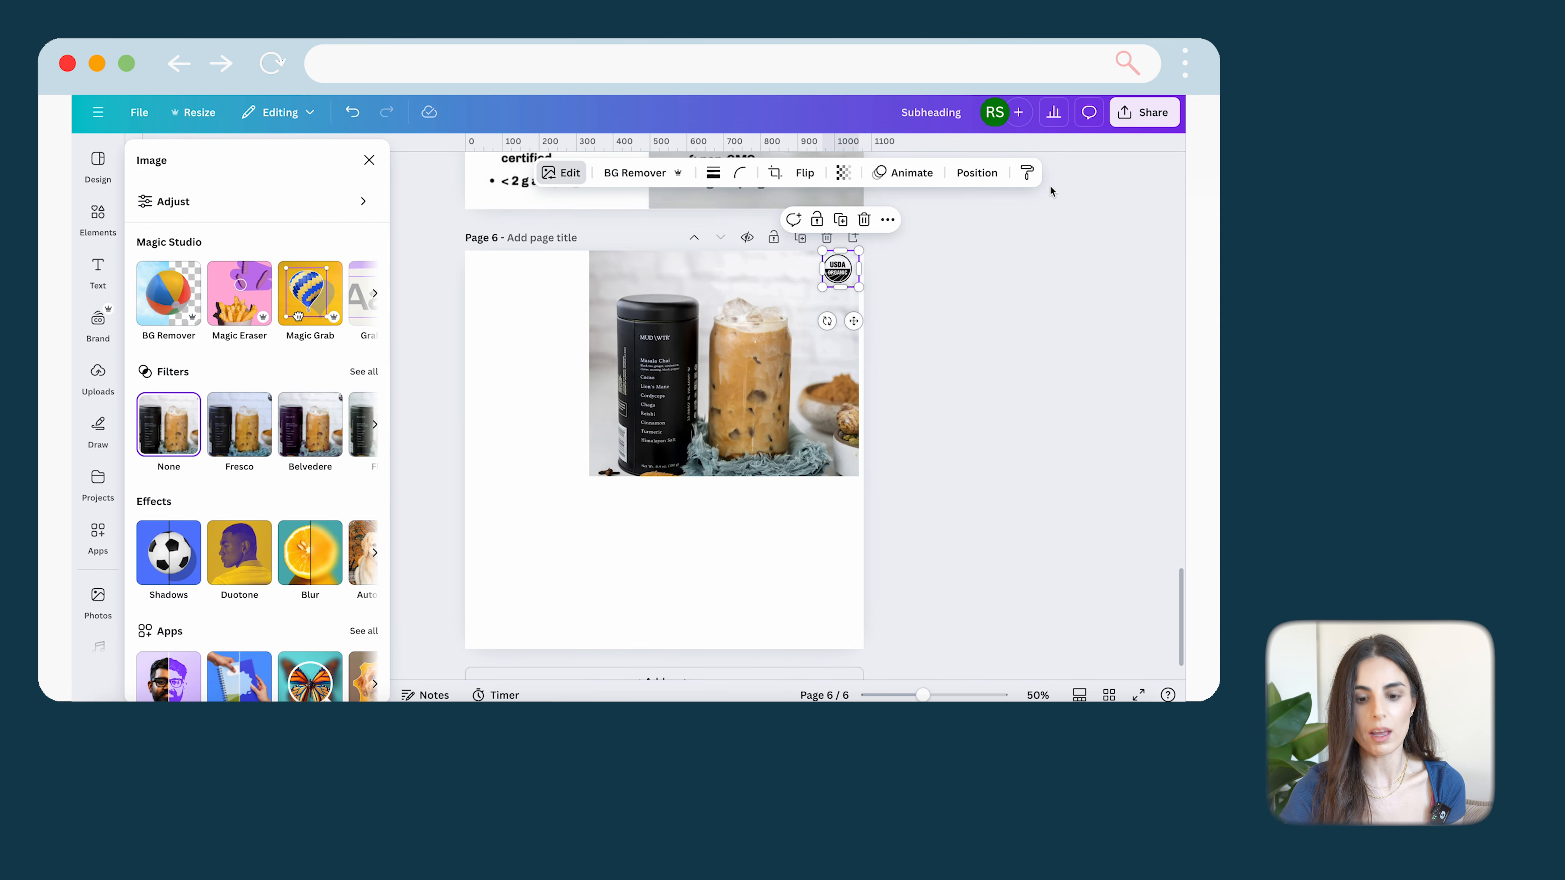
# Step: Delete the USDA Organic badge from page 6, and crop and scale the product photo to fit the page's upper-right corner
pyautogui.moveTo(836, 275)
pyautogui.mouseDown()
pyautogui.moveTo(813, 286)
pyautogui.moveTo(801, 272)
pyautogui.moveTo(819, 287)
pyautogui.mouseUp()
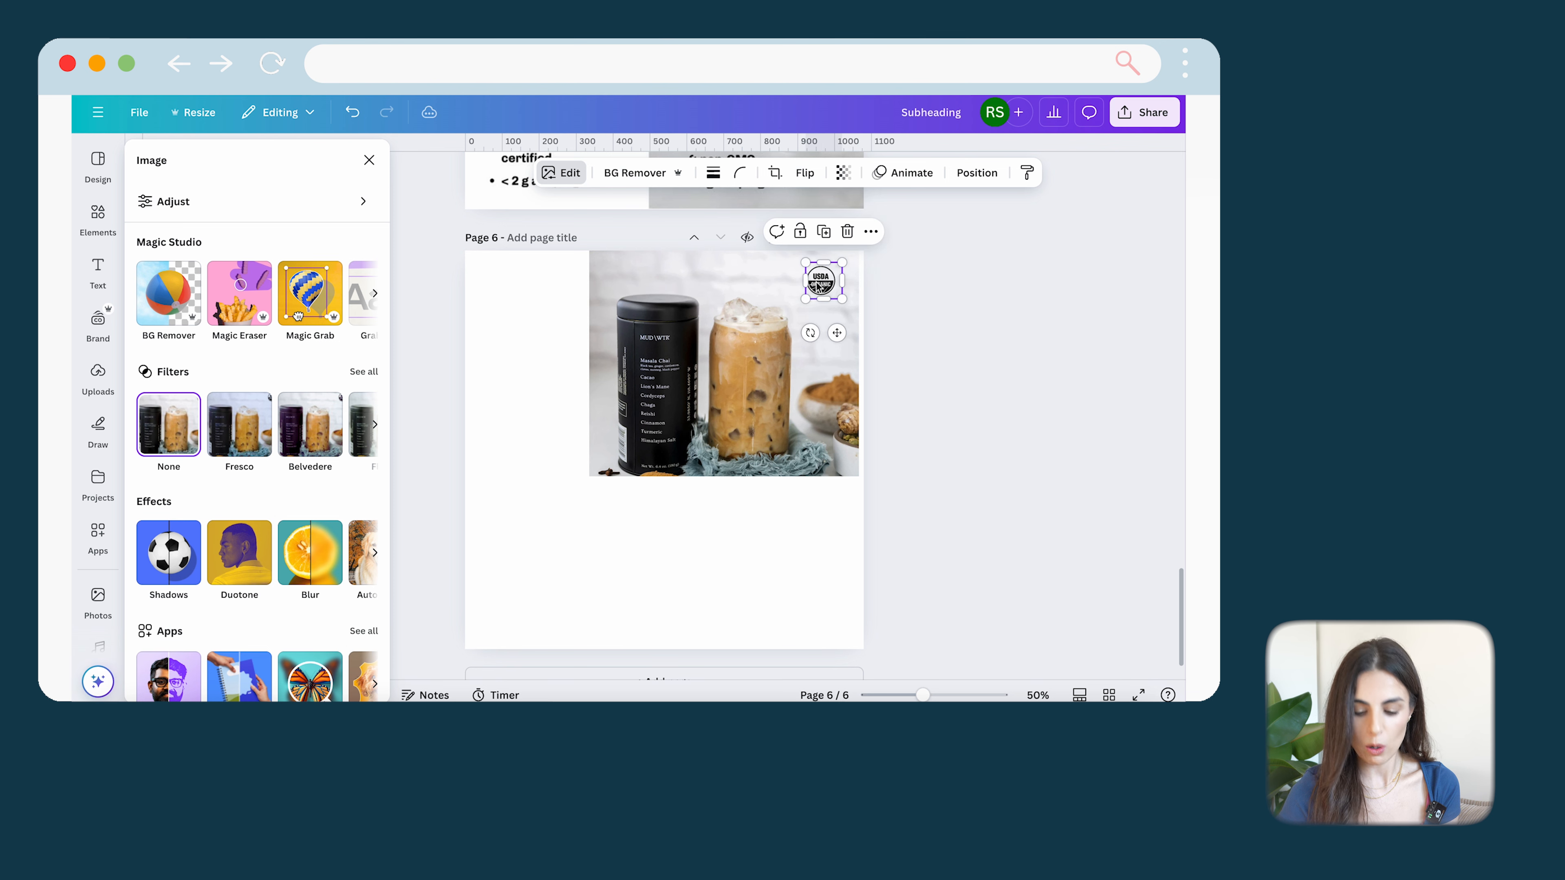
pyautogui.press('Delete')
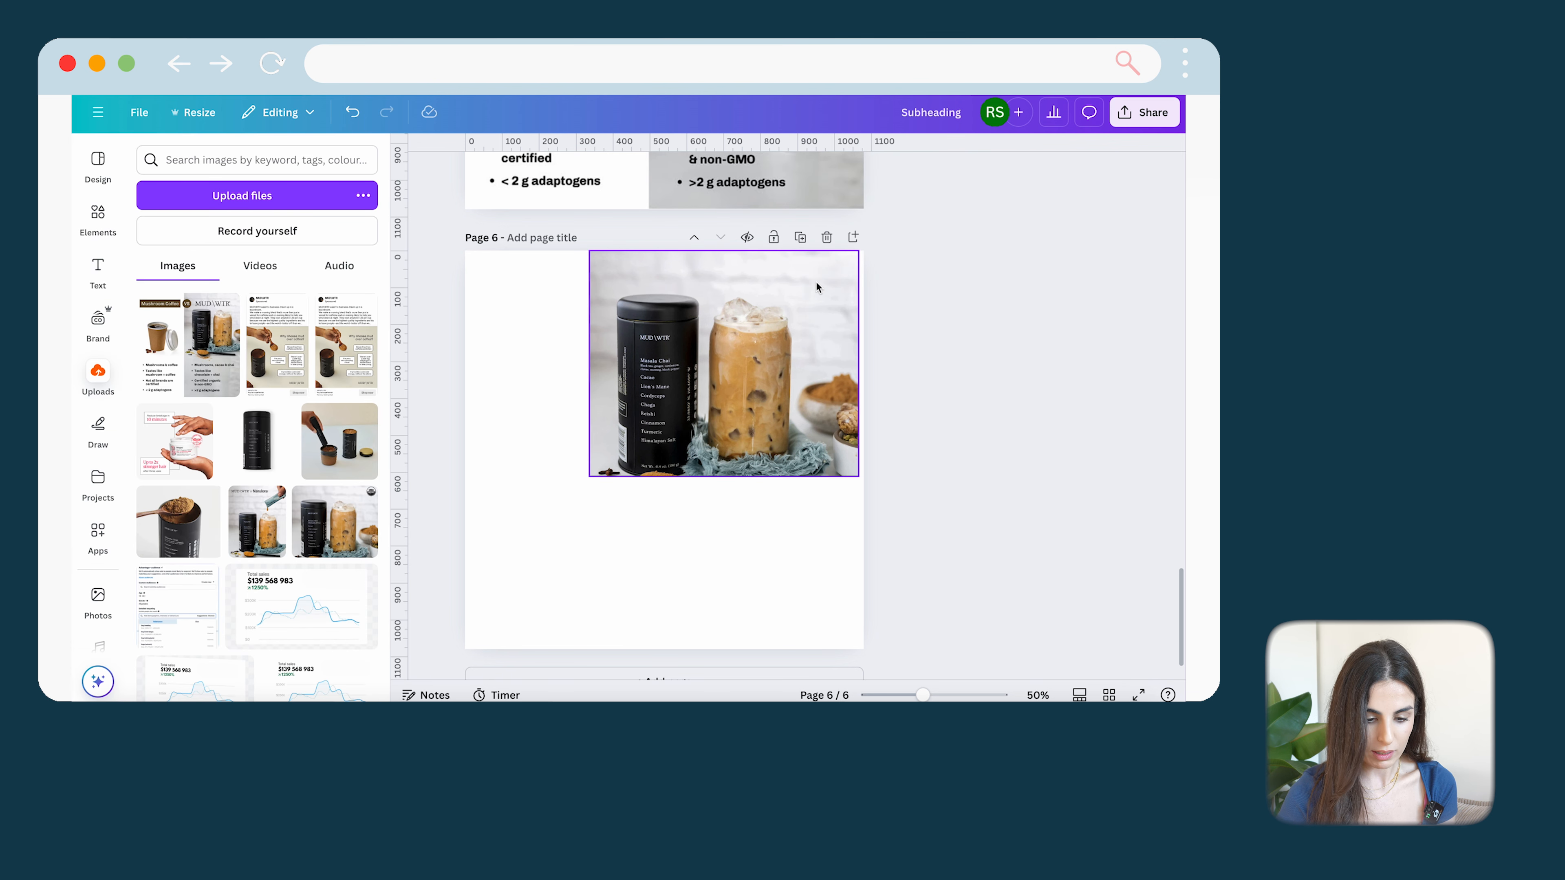
pyautogui.click(832, 353)
pyautogui.moveTo(858, 364); pyautogui.dragTo(796, 387)
pyautogui.click(872, 381)
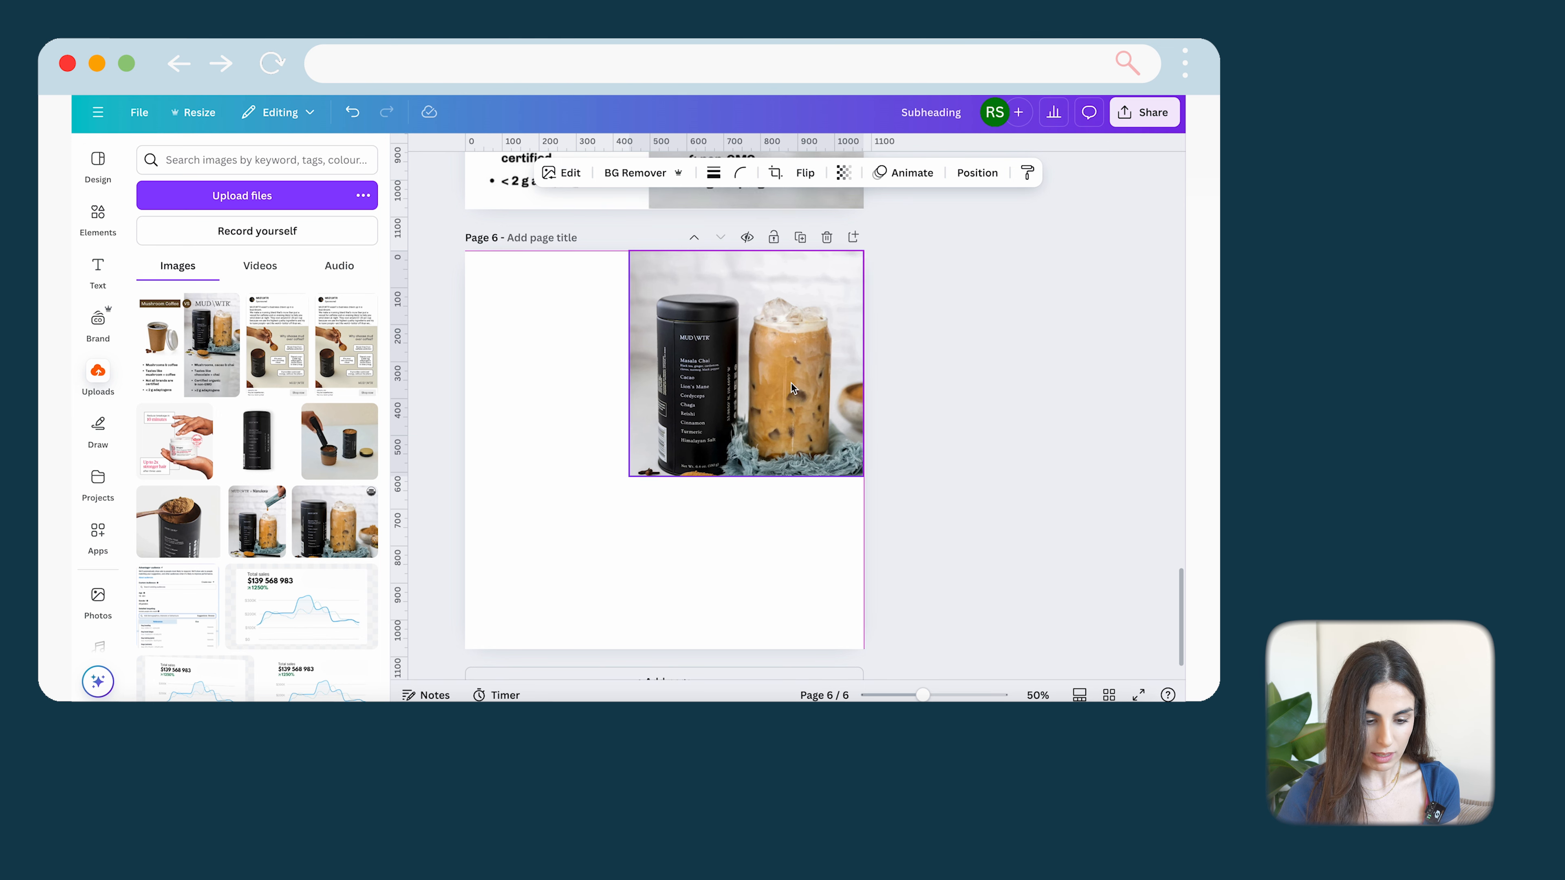
pyautogui.moveTo(629, 475)
pyautogui.mouseDown()
pyautogui.moveTo(673, 428)
pyautogui.moveTo(644, 454)
pyautogui.mouseUp()
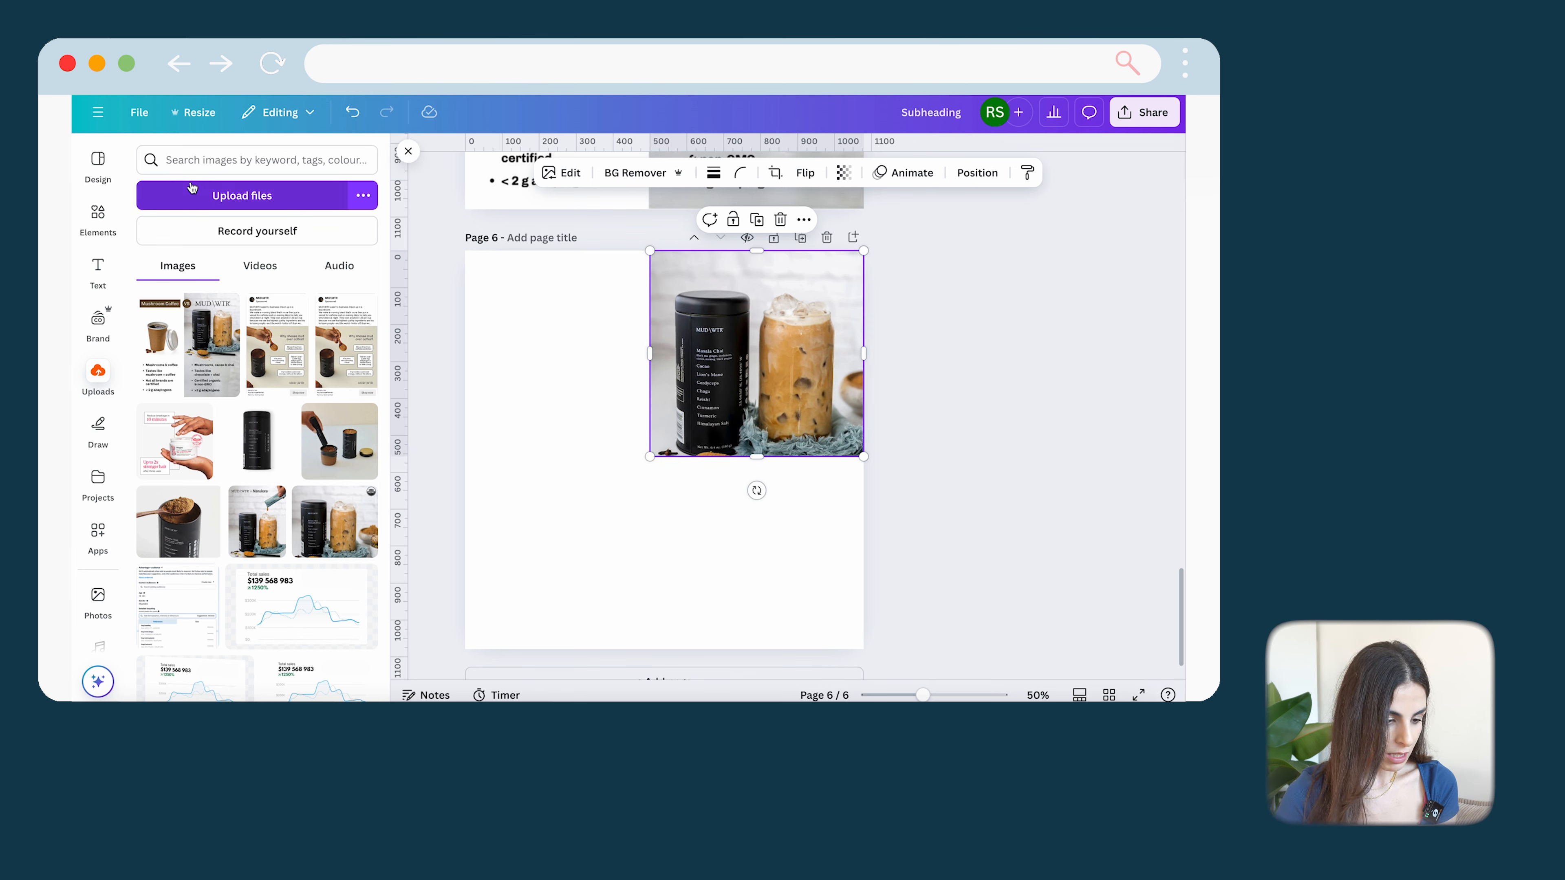
# Step: Search the elements for "coffee cup" and add the brown takeaway cup with the black lid to page 6
pyautogui.click(99, 215)
pyautogui.click(215, 159)
pyautogui.write('coffee cup')
pyautogui.press('Return')
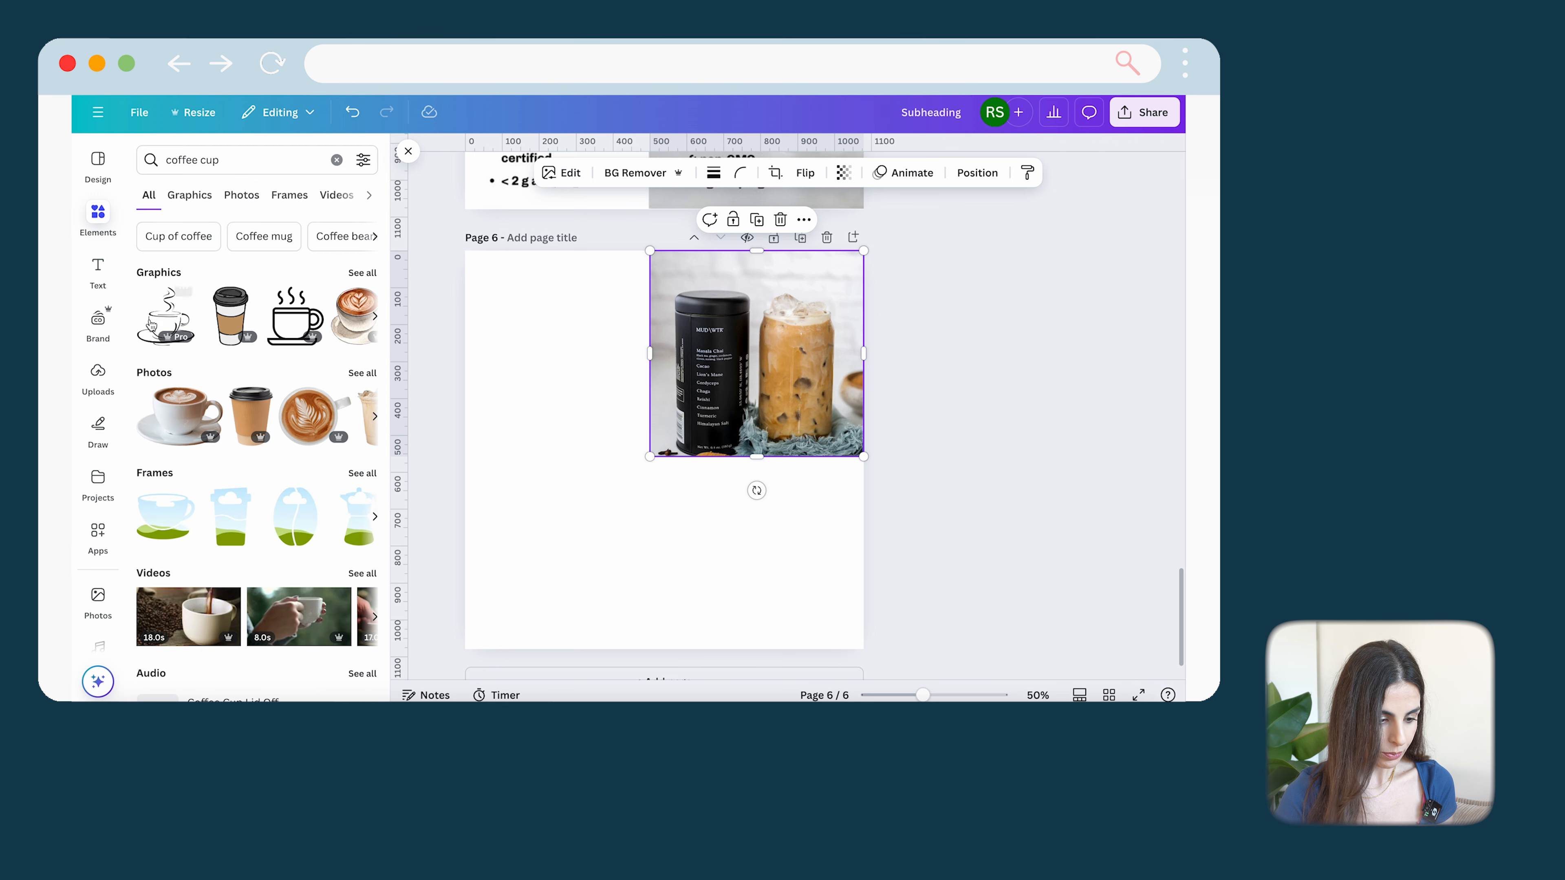
pyautogui.click(256, 414)
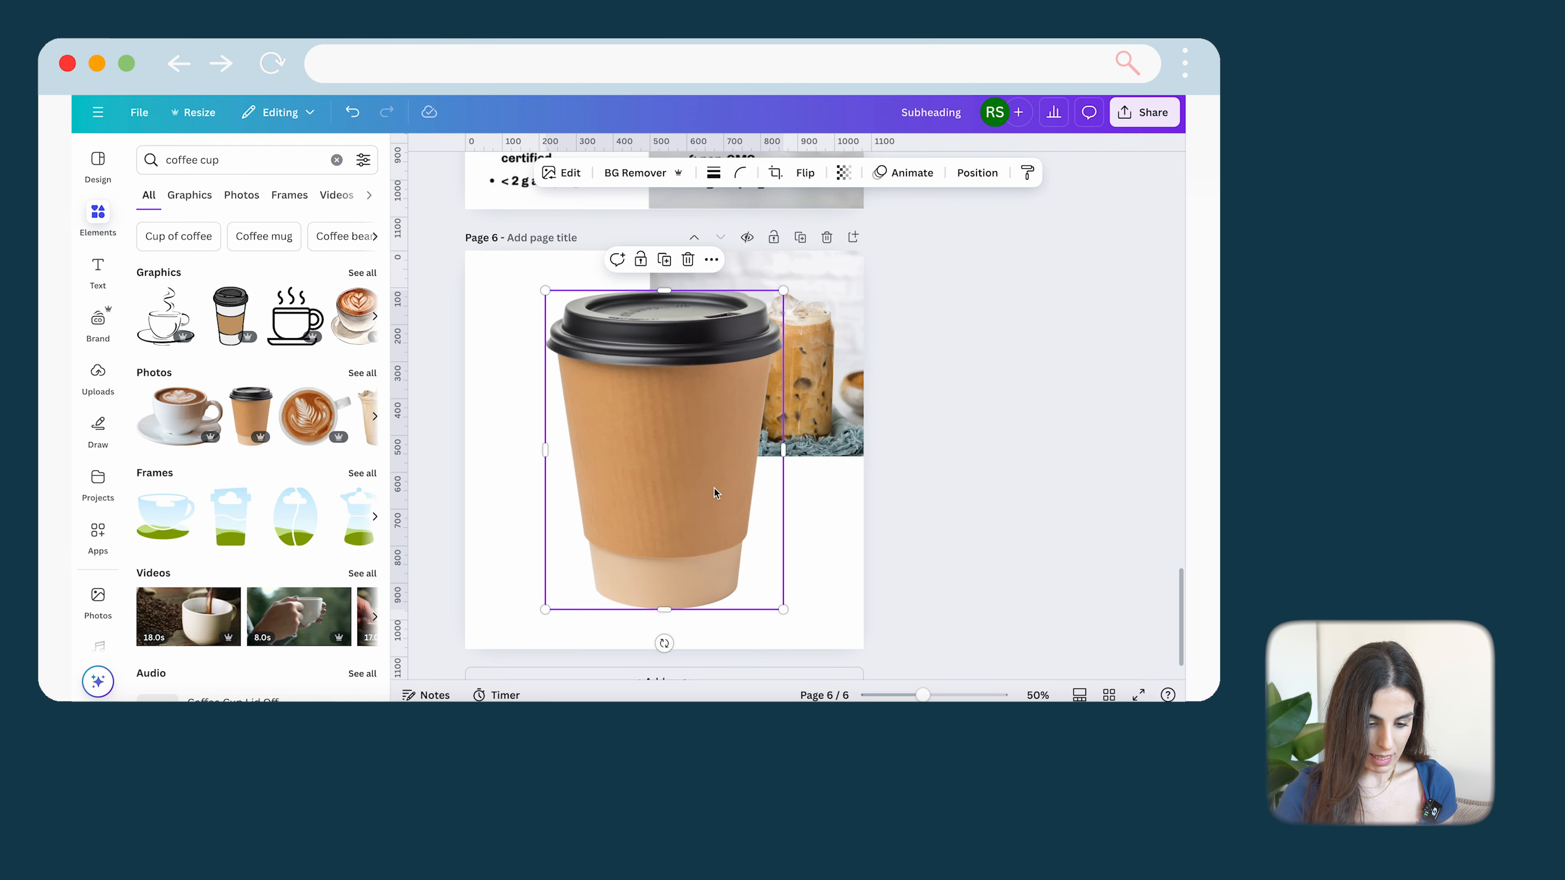
# Step: Scale the takeaway cup down, tilt it slightly and place it in the blank area beside the product photo
pyautogui.moveTo(783, 608); pyautogui.dragTo(697, 494)
pyautogui.moveTo(638, 408); pyautogui.dragTo(585, 390)
pyautogui.moveTo(644, 477); pyautogui.dragTo(568, 445)
pyautogui.moveTo(560, 364); pyautogui.dragTo(586, 391)
pyautogui.scroll(6, 683, 383)
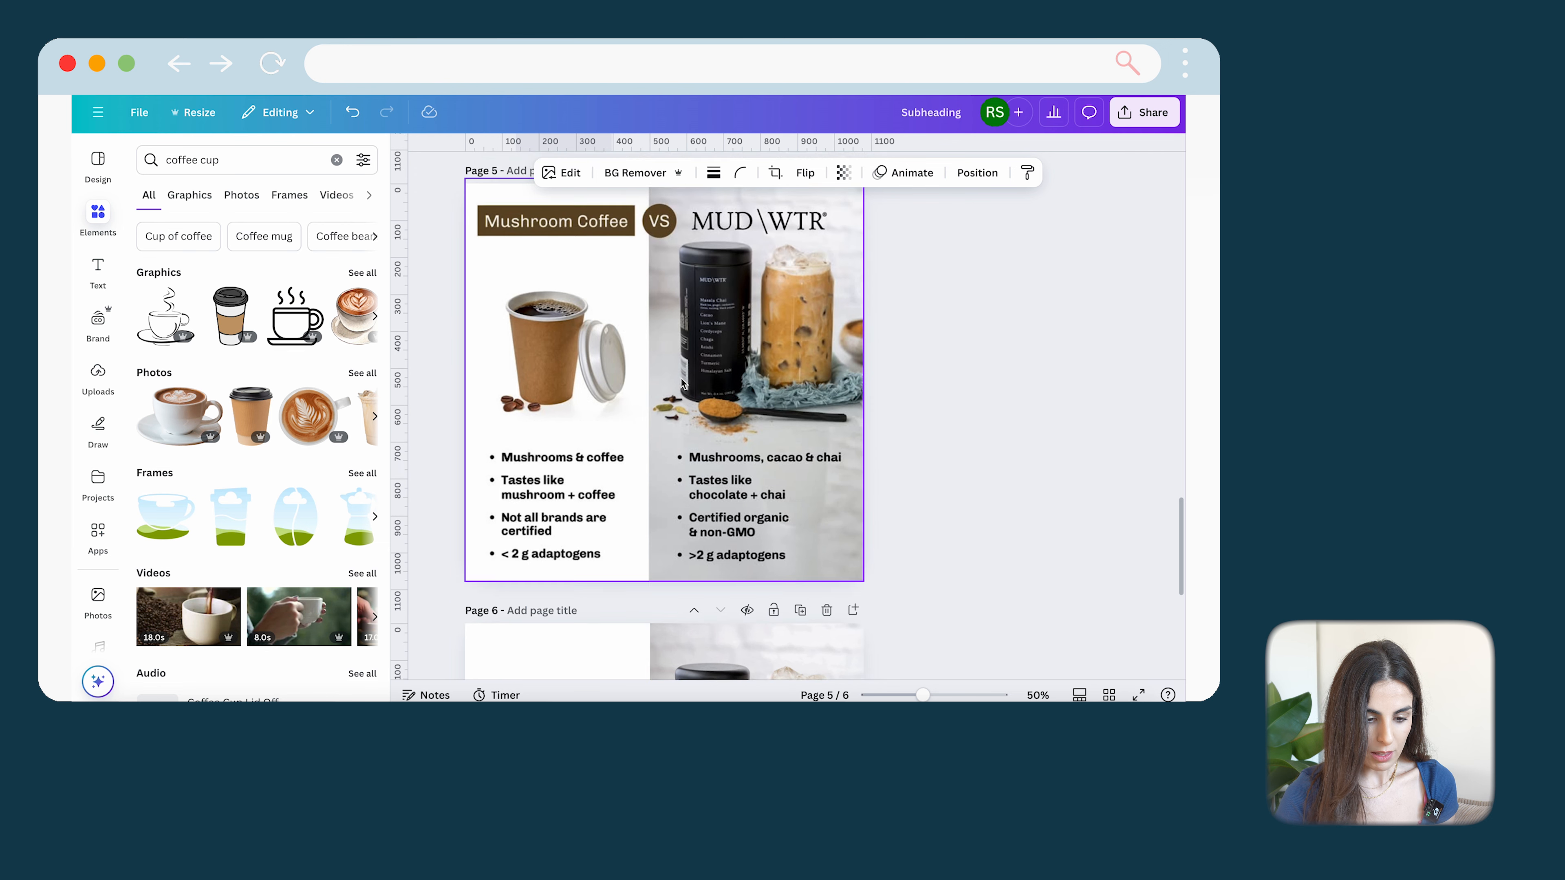
pyautogui.scroll(1, 683, 383)
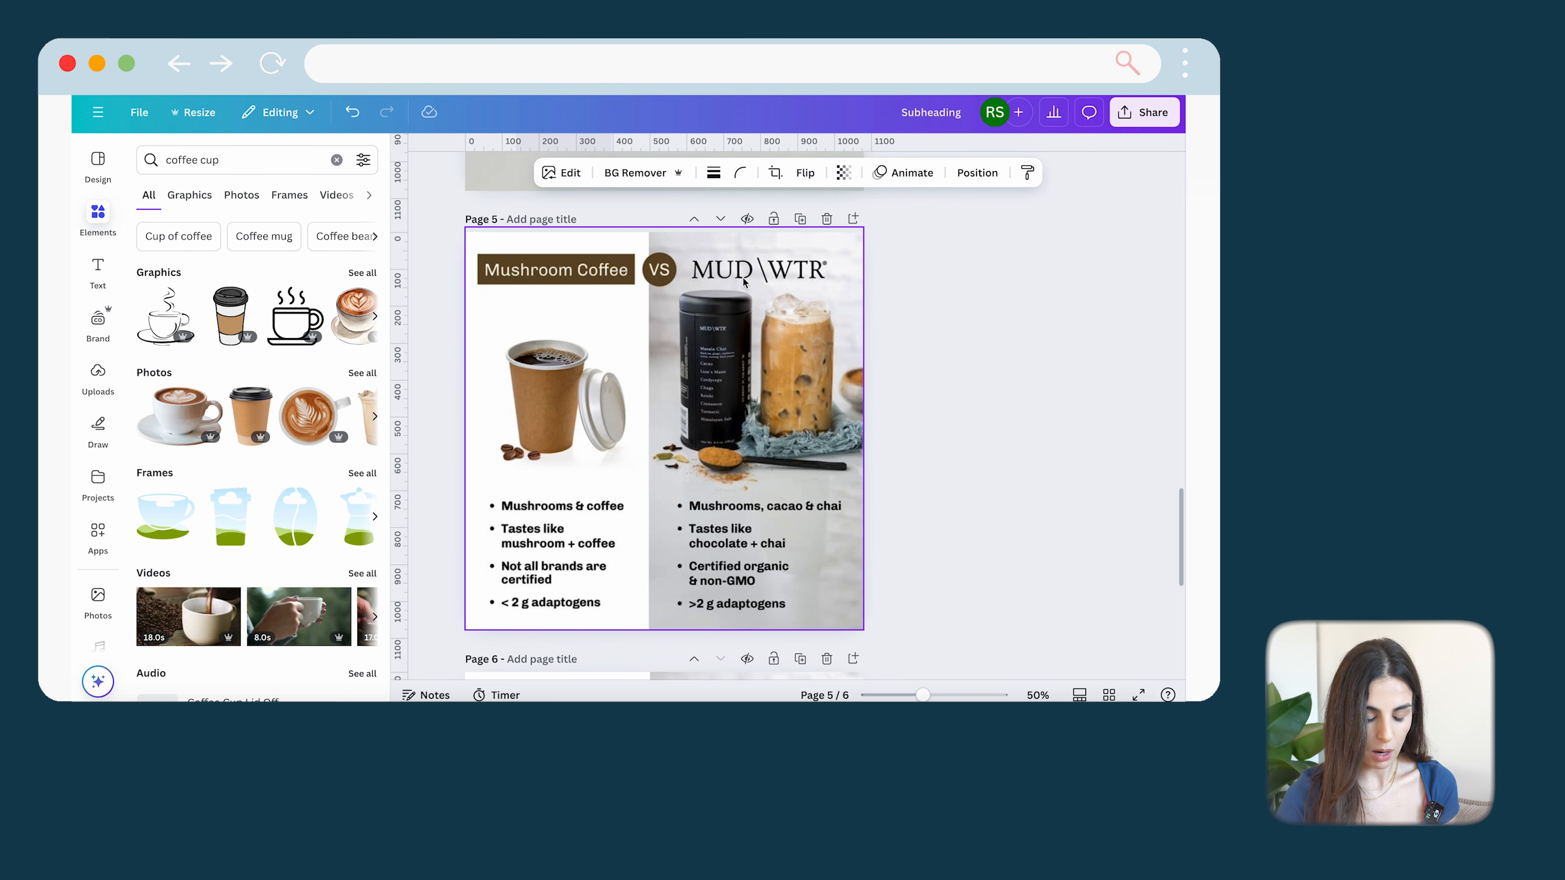
pyautogui.scroll(-7, 743, 282)
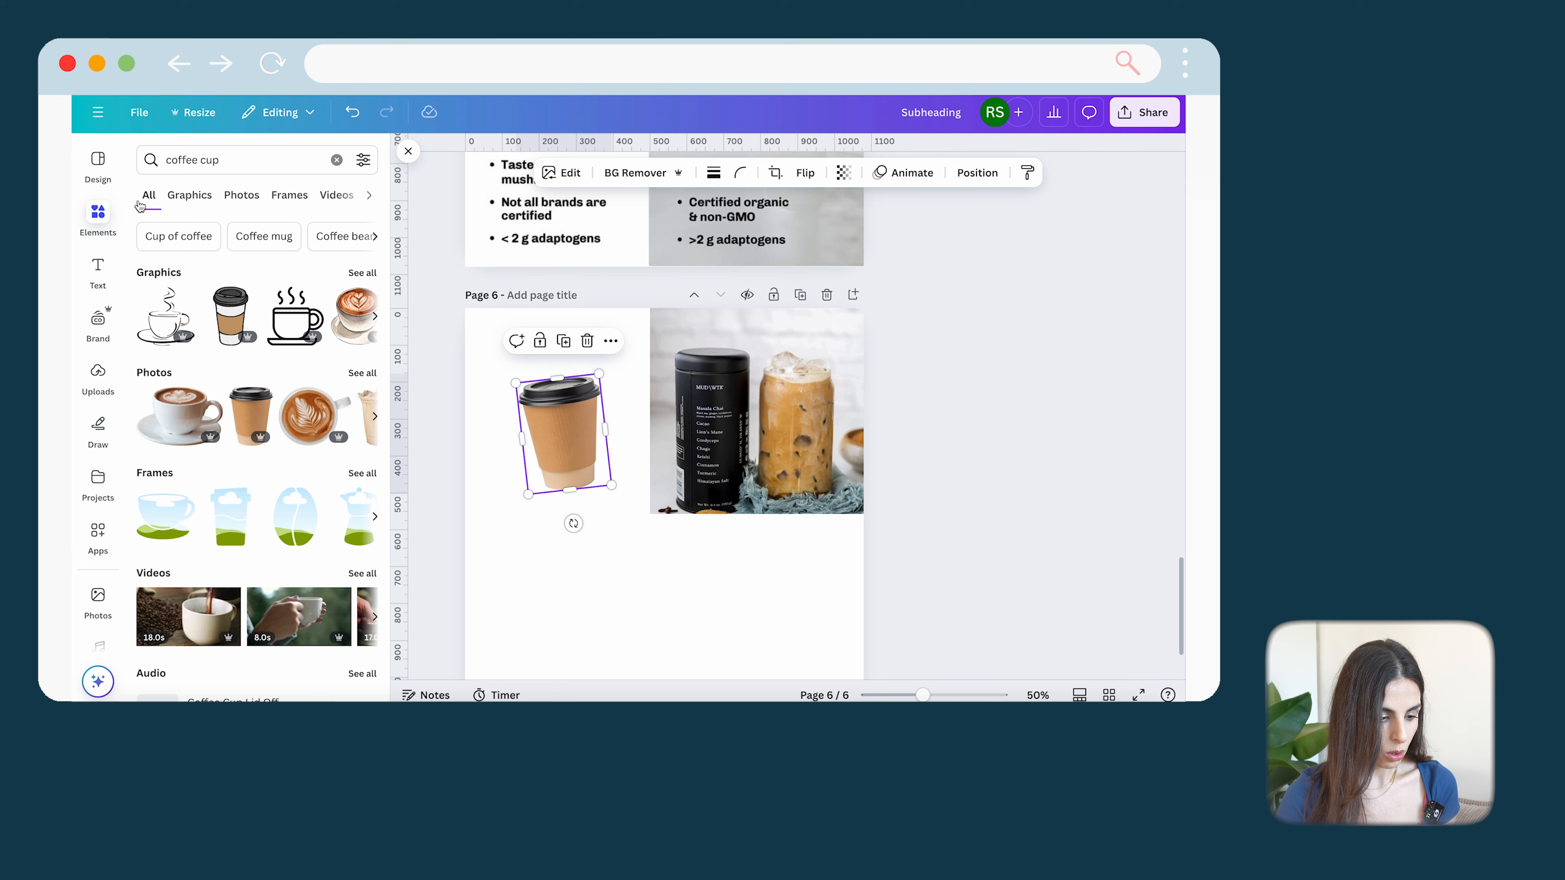
pyautogui.click(139, 166)
pyautogui.write('logo')
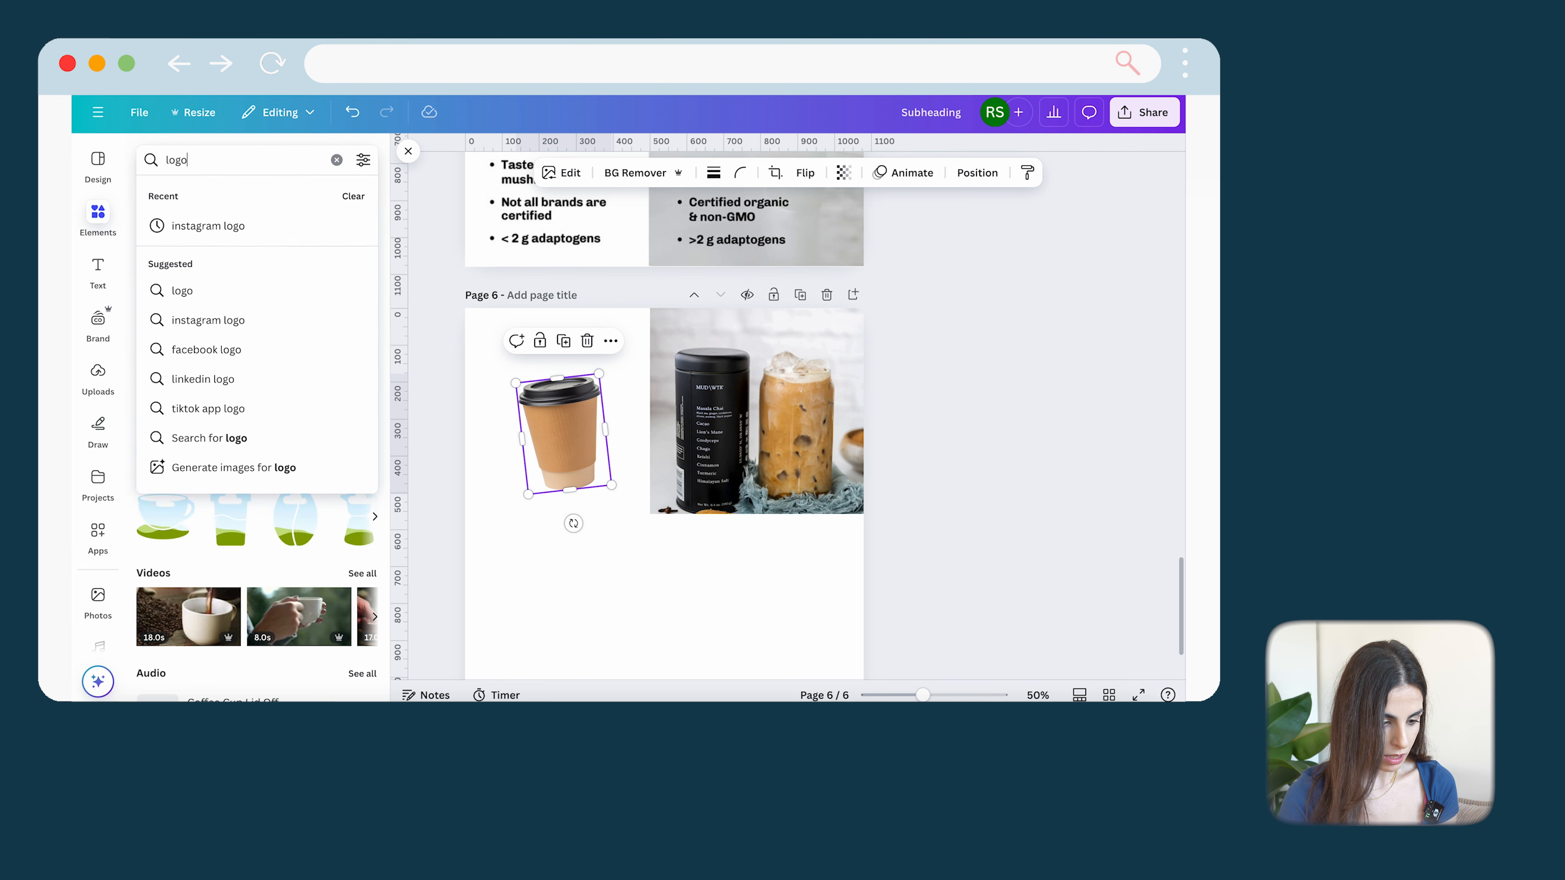
pyautogui.press('Return')
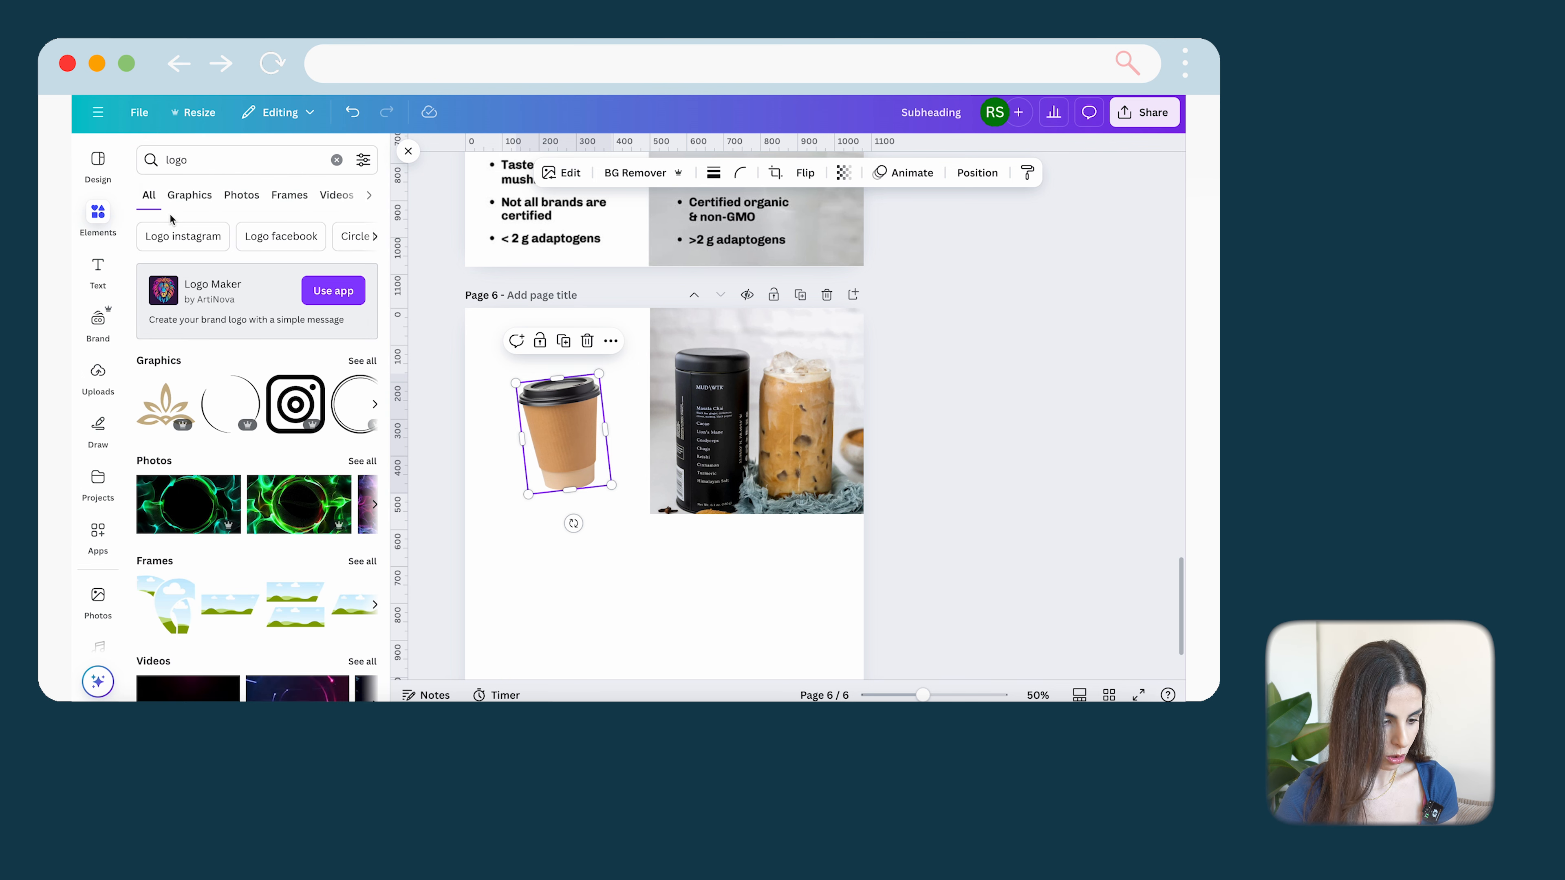
# Step: Search the uploads for "logo", add the MUD\WTR logo and place it small above the can and glass in the product photo
pyautogui.click(98, 375)
pyautogui.click(219, 160)
pyautogui.write('logo')
pyautogui.press('Return')
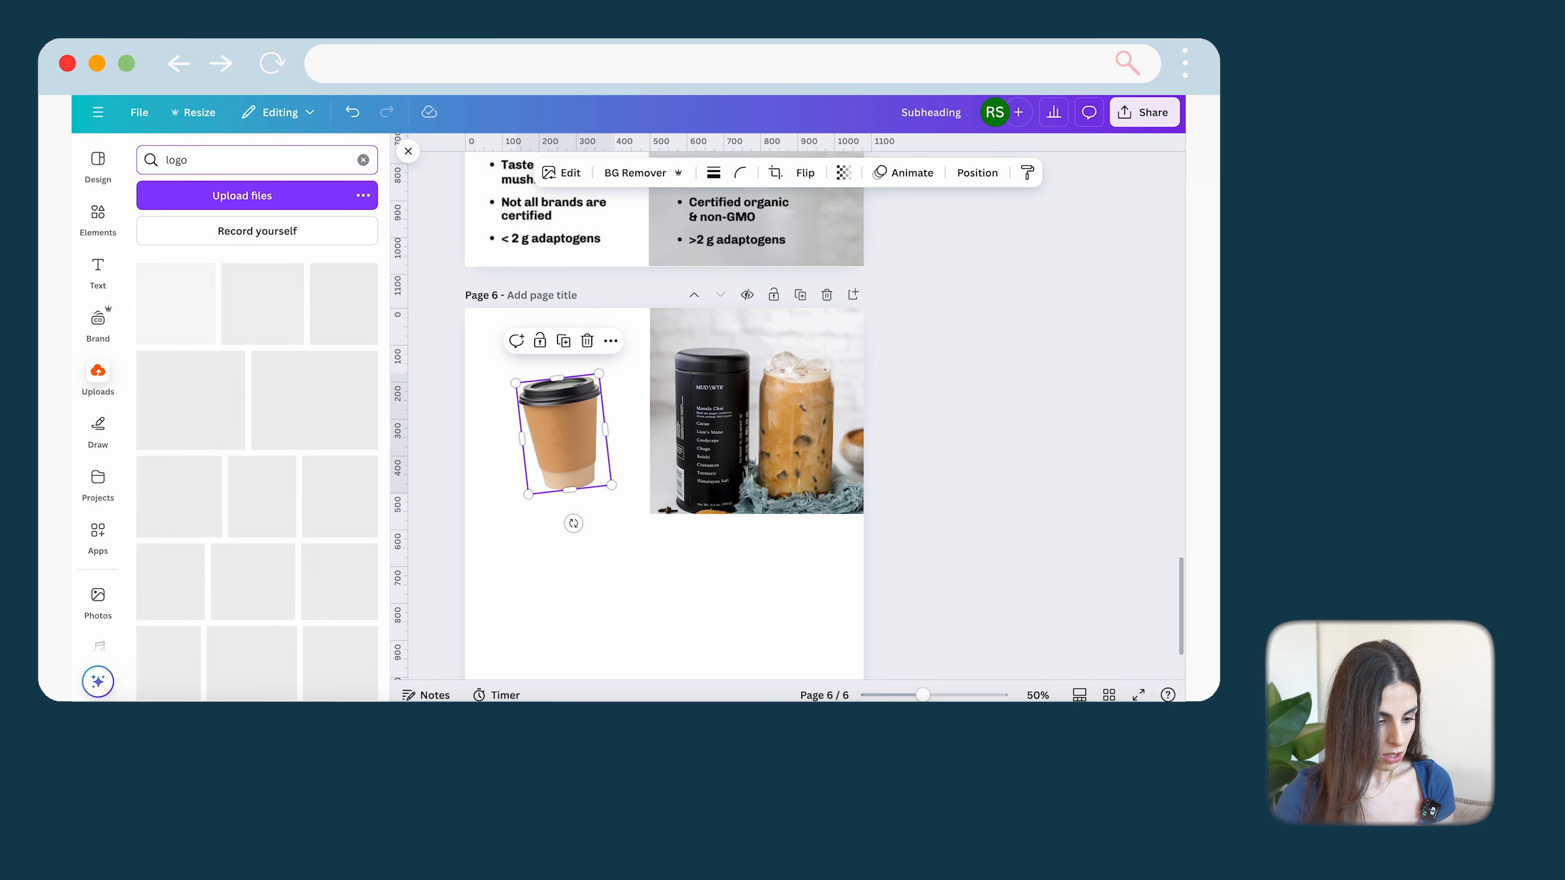
pyautogui.click(257, 408)
pyautogui.moveTo(823, 534); pyautogui.dragTo(767, 370)
# Step: Add a rectangle shape to page 6 with the text "Other Coffee" inside it
pyautogui.scroll(5, 573, 370)
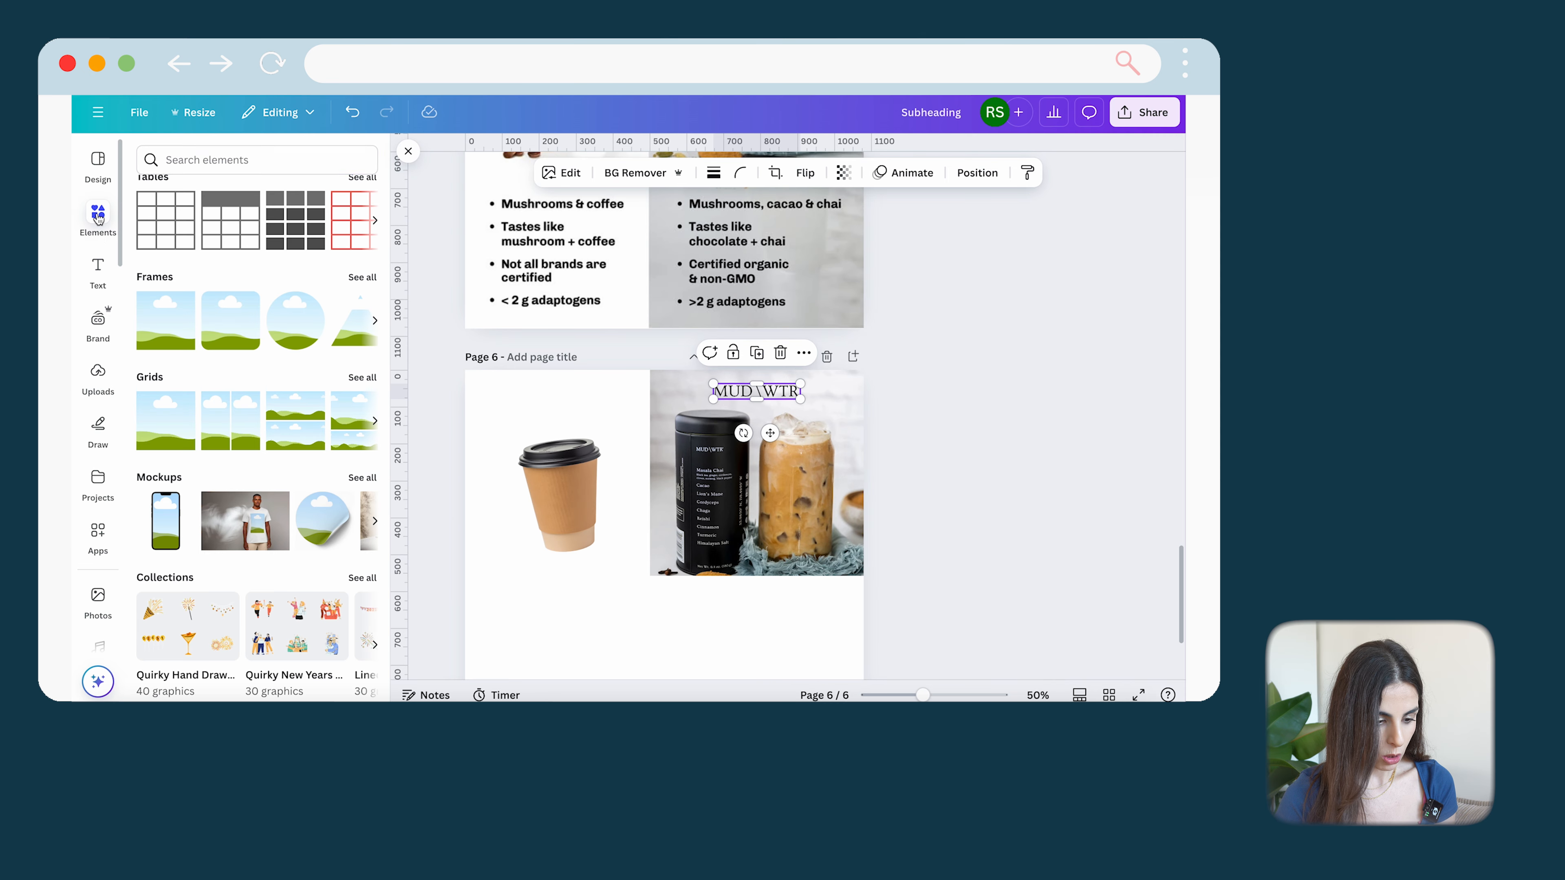
pyautogui.click(99, 231)
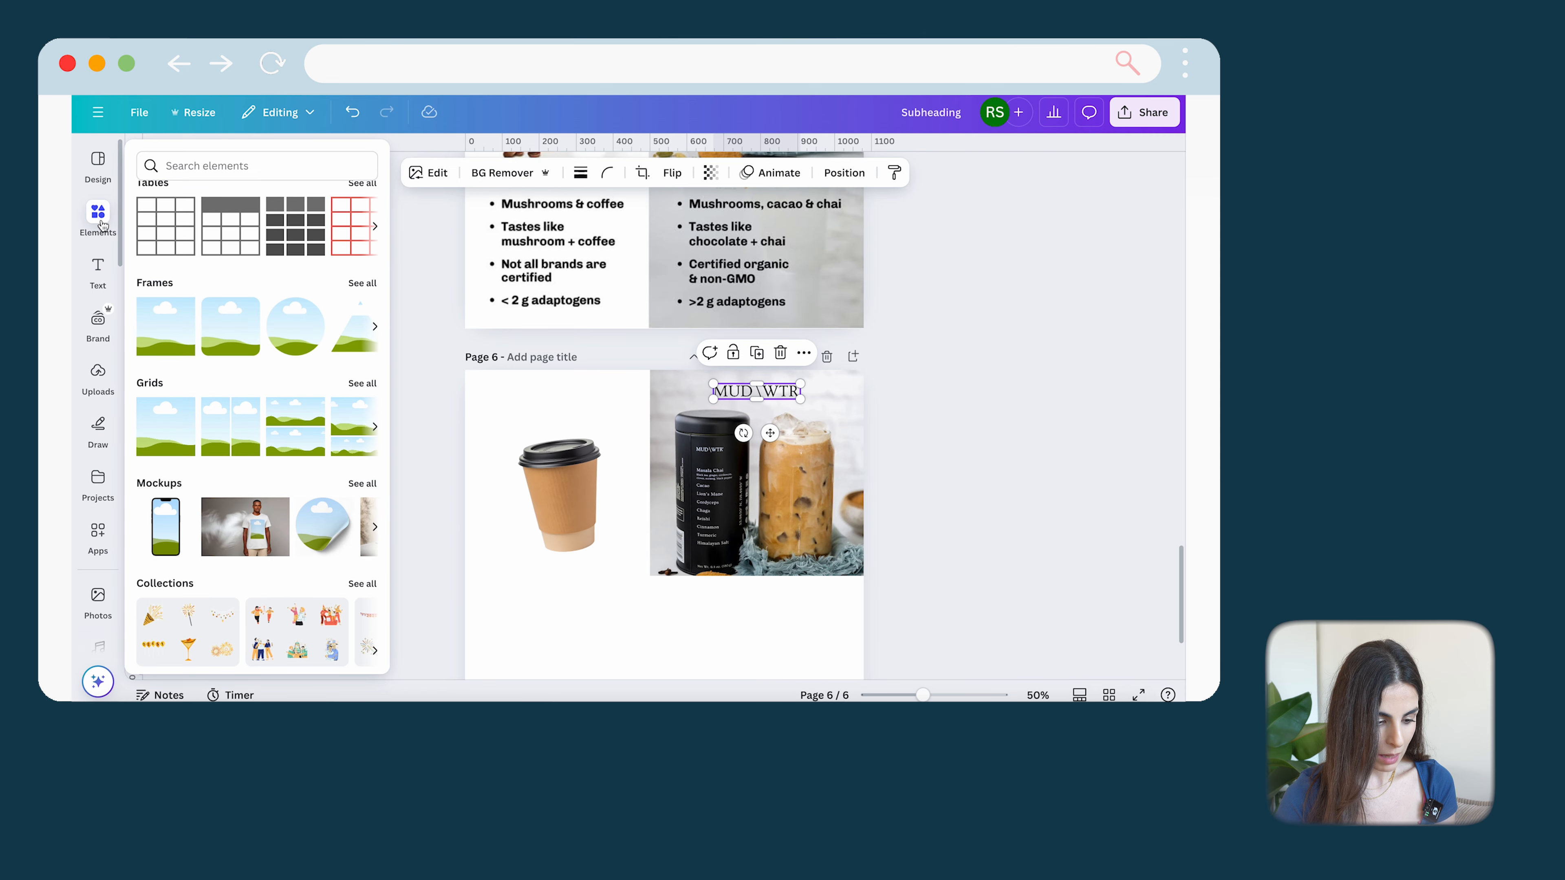
pyautogui.click(246, 165)
pyautogui.write('re')
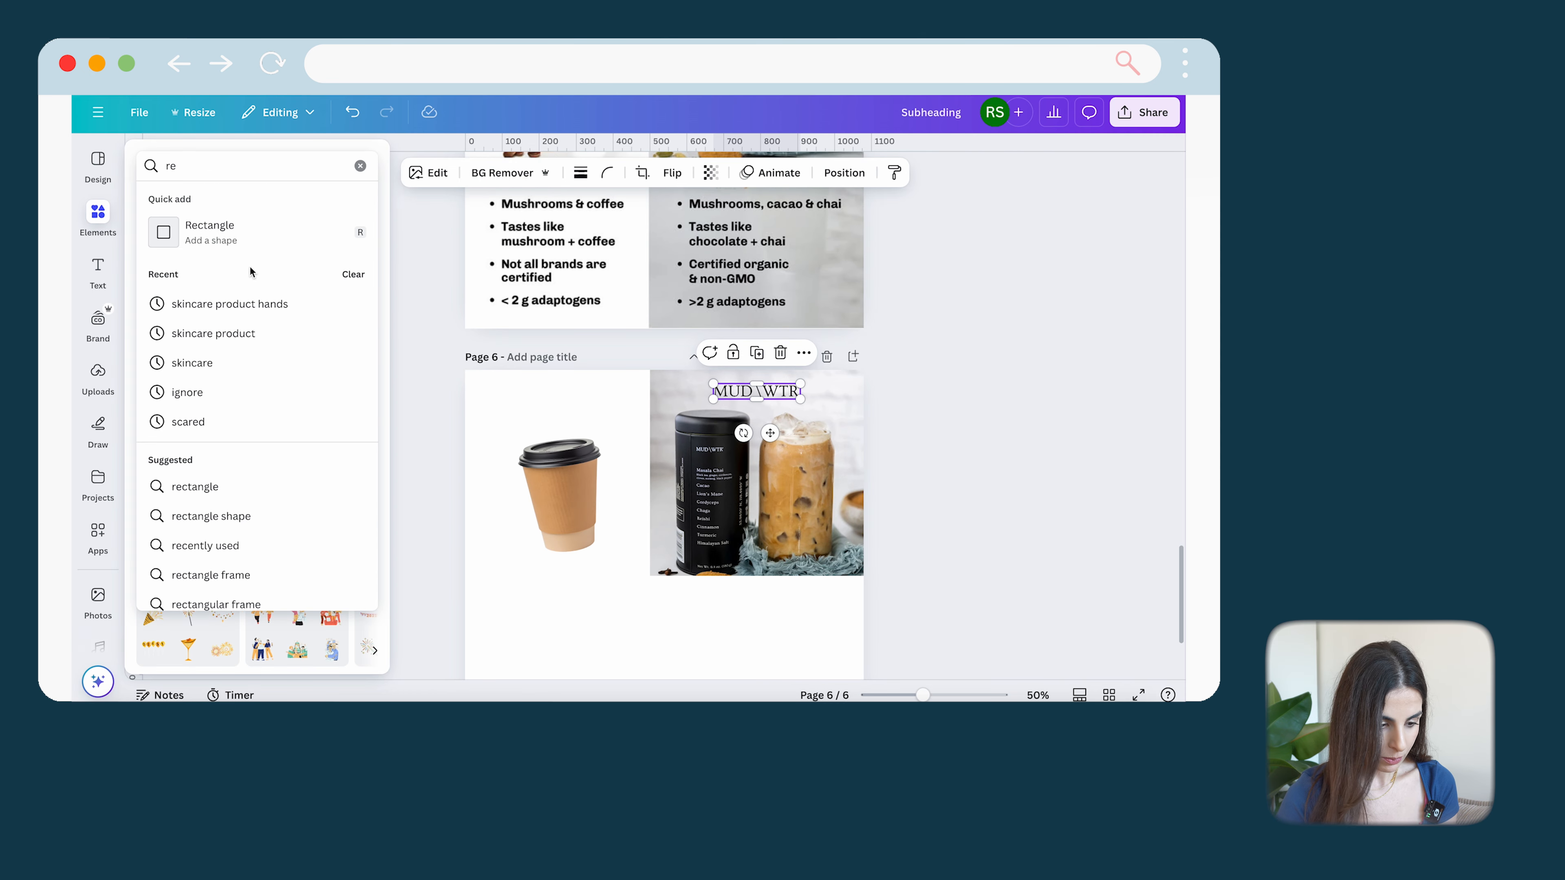
pyautogui.click(203, 233)
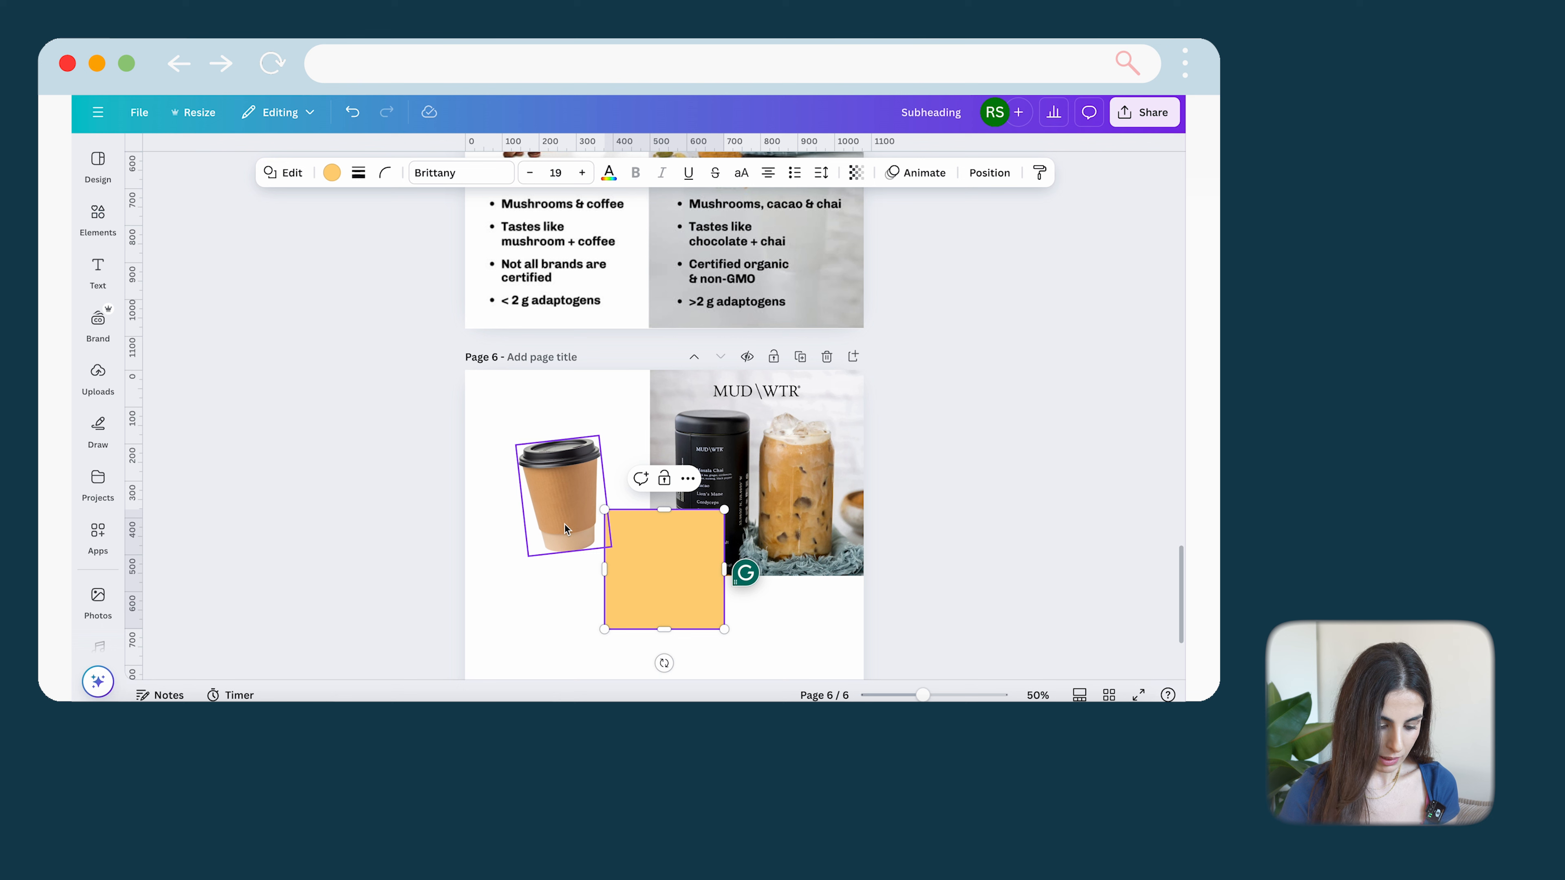
pyautogui.write('a')
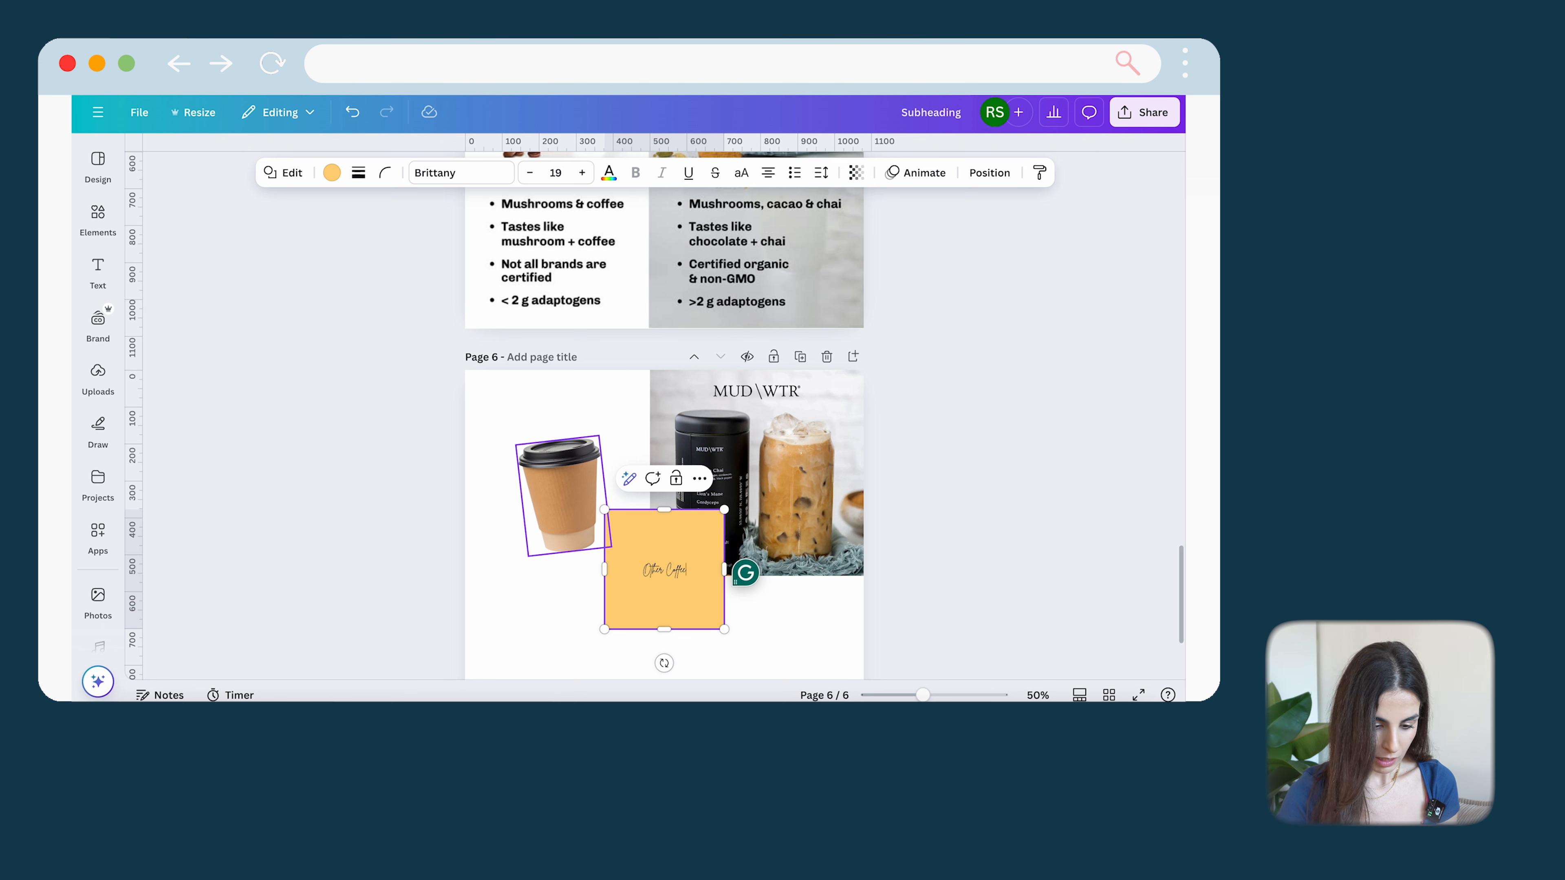
# Step: Change the font of the "Other Coffee" text to Open Sauce
pyautogui.press('super+a')
pyautogui.click(453, 173)
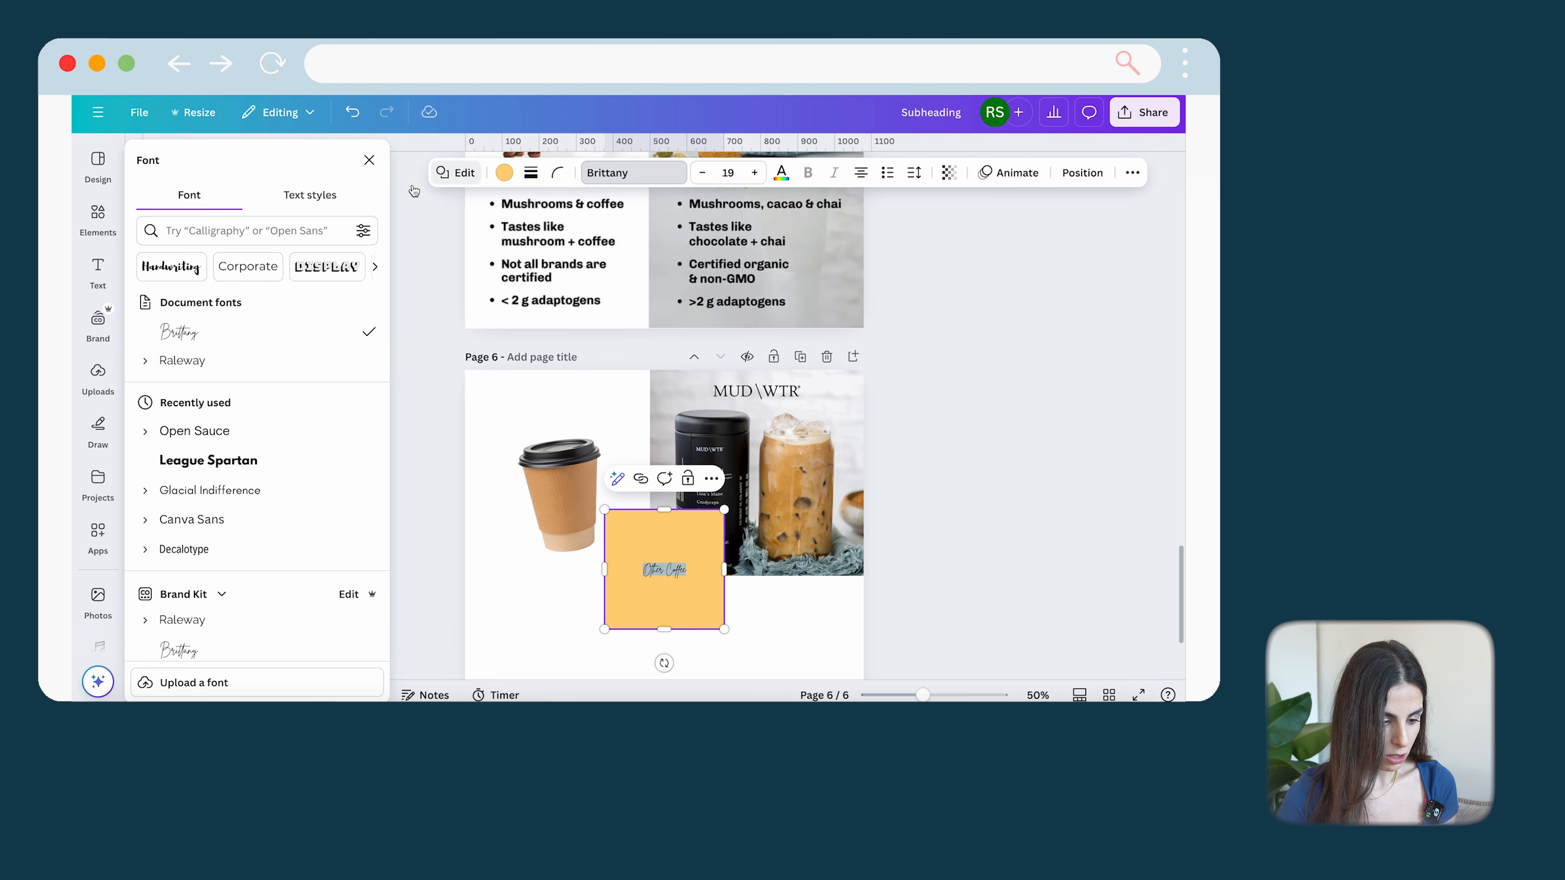
pyautogui.click(216, 439)
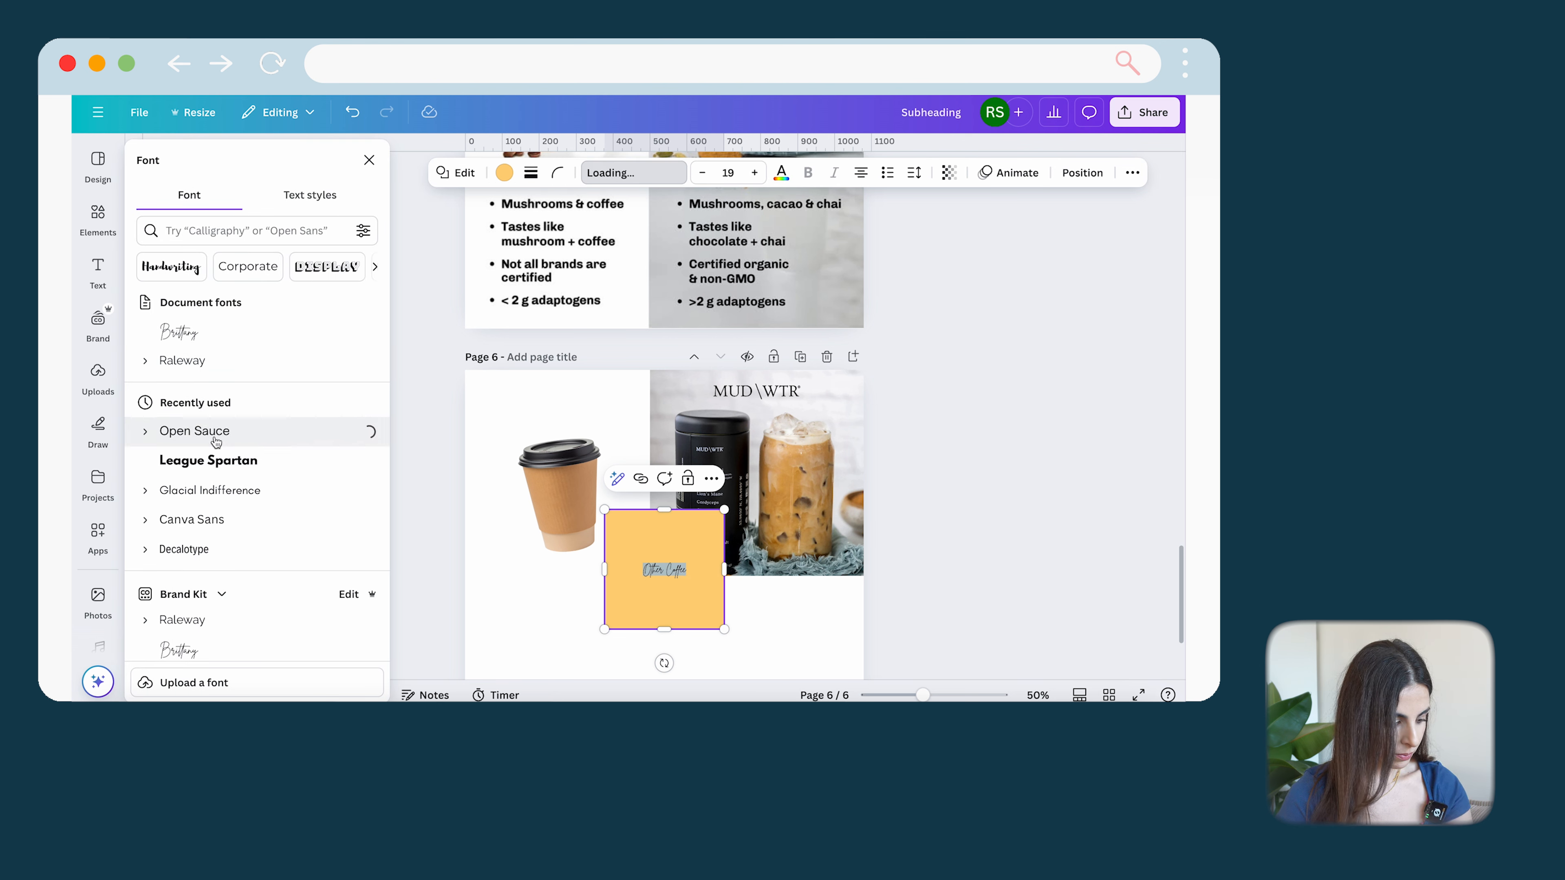
# Step: Reduce the rectangle's height to a narrow strip around its text and fill it with dark blue #123848
pyautogui.moveTo(664, 628); pyautogui.dragTo(664, 532)
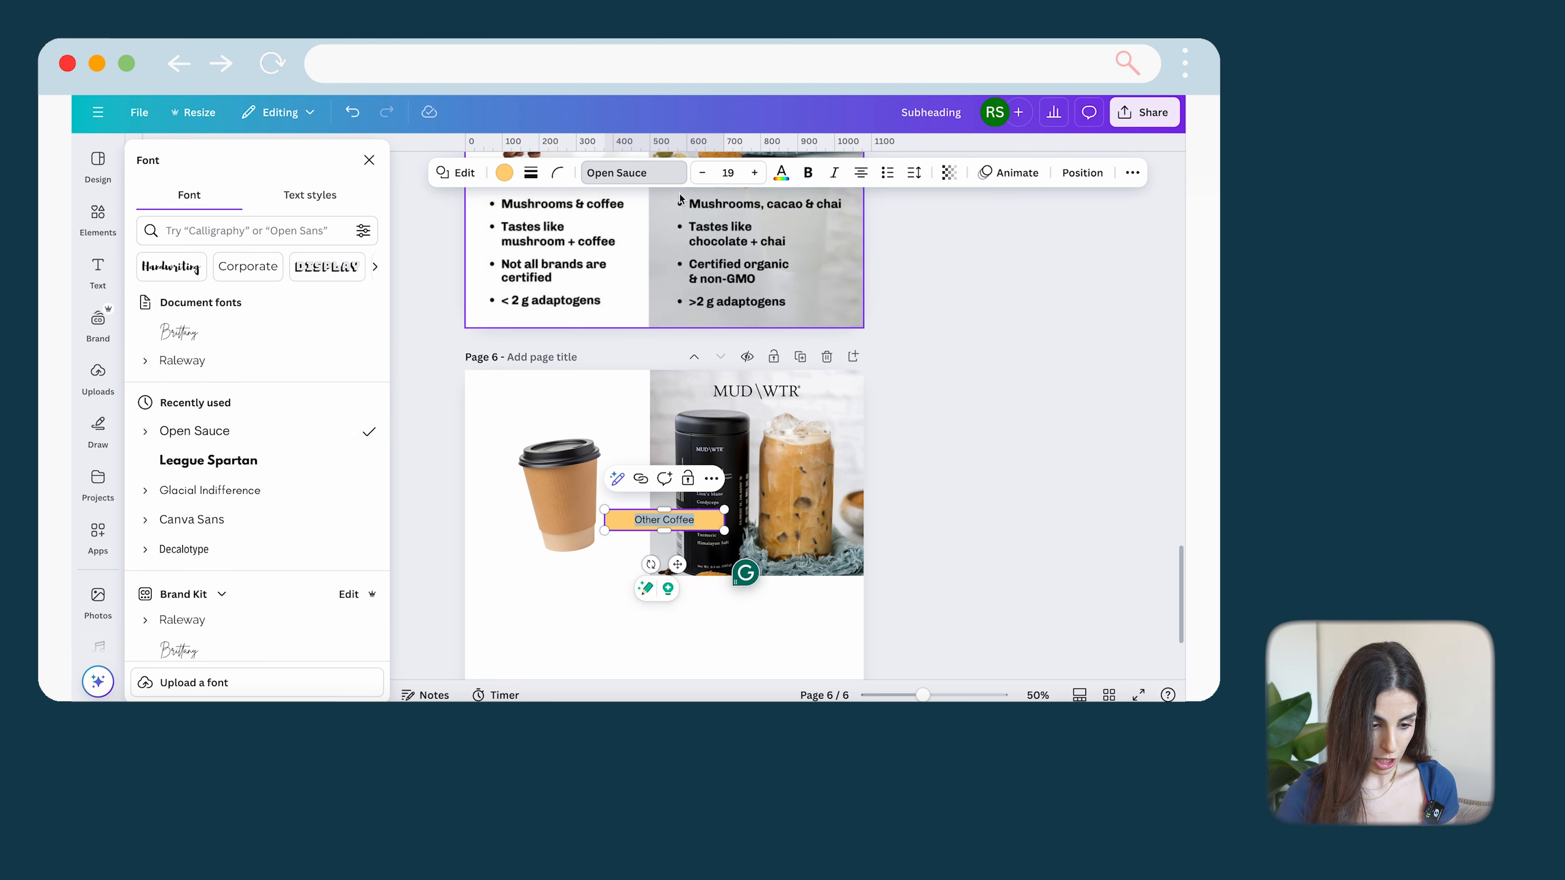
pyautogui.click(506, 173)
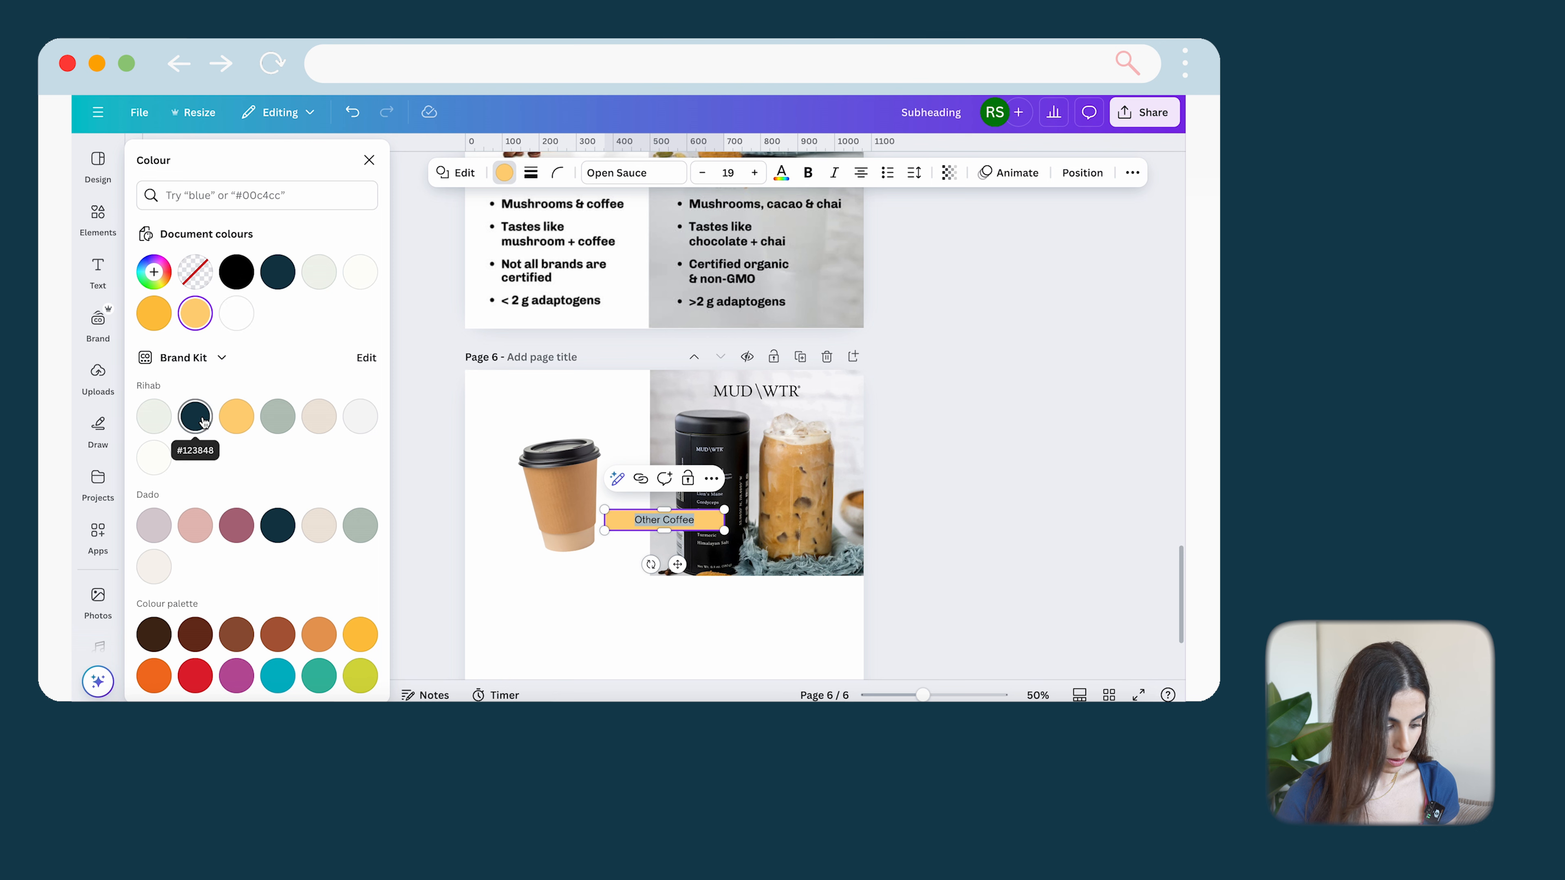
pyautogui.click(199, 418)
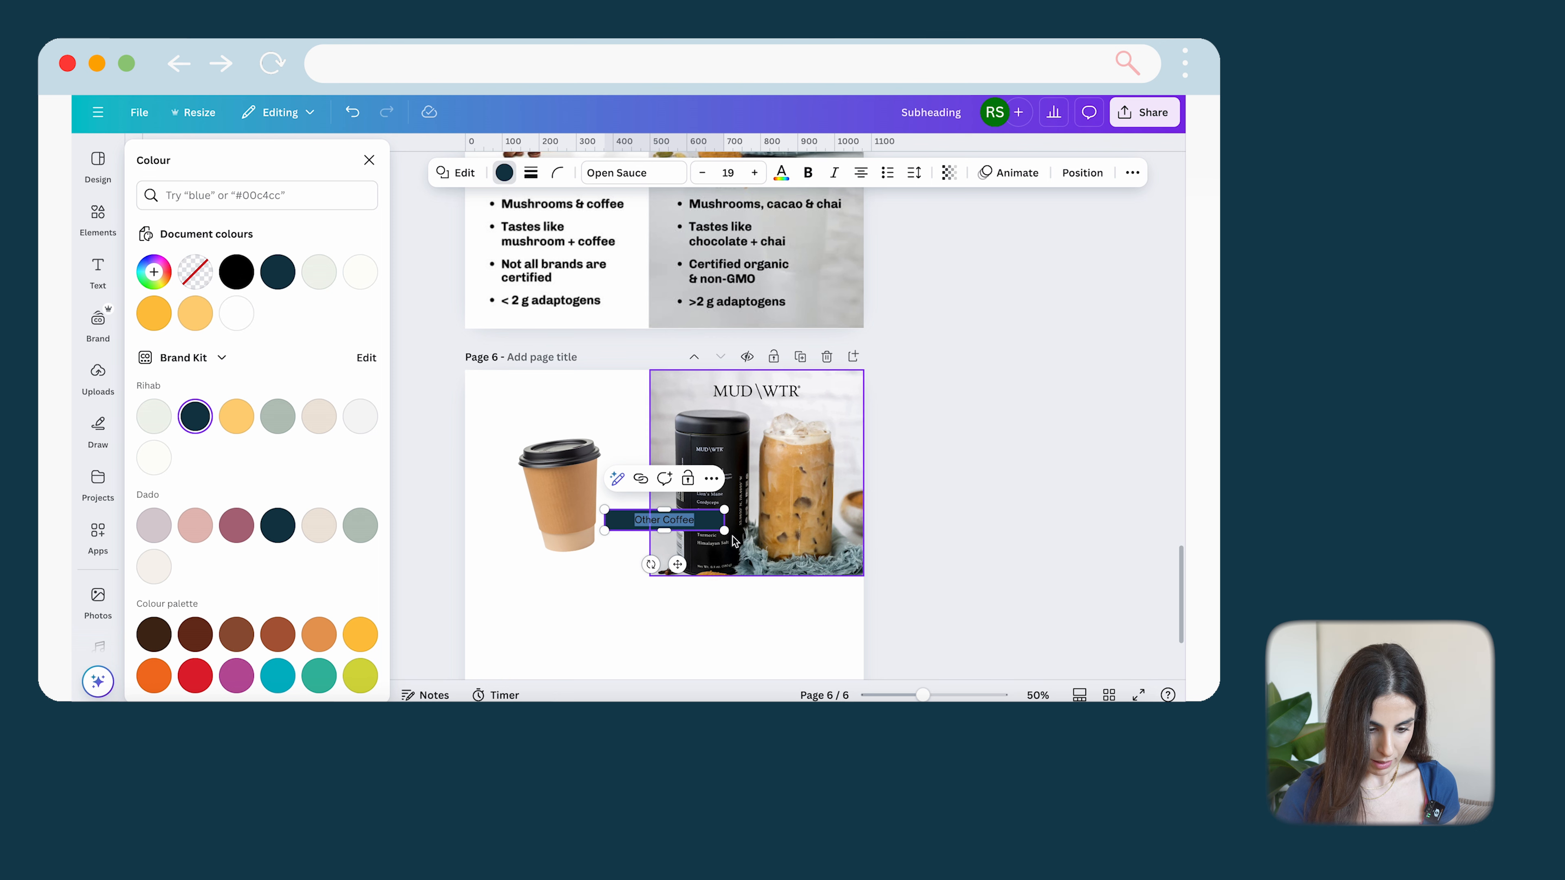
# Step: Make the "Other Coffee" text bold at size 31 and place the label above the takeaway cup
pyautogui.click(754, 173)
pyautogui.click(754, 174)
pyautogui.click(755, 173)
pyautogui.click(755, 173)
pyautogui.click(755, 173)
pyautogui.click(807, 174)
pyautogui.click(664, 558)
pyautogui.moveTo(644, 531); pyautogui.dragTo(537, 408)
# Step: Colour the "Other Coffee" label text with the yellow-orange document colour
pyautogui.click(539, 407)
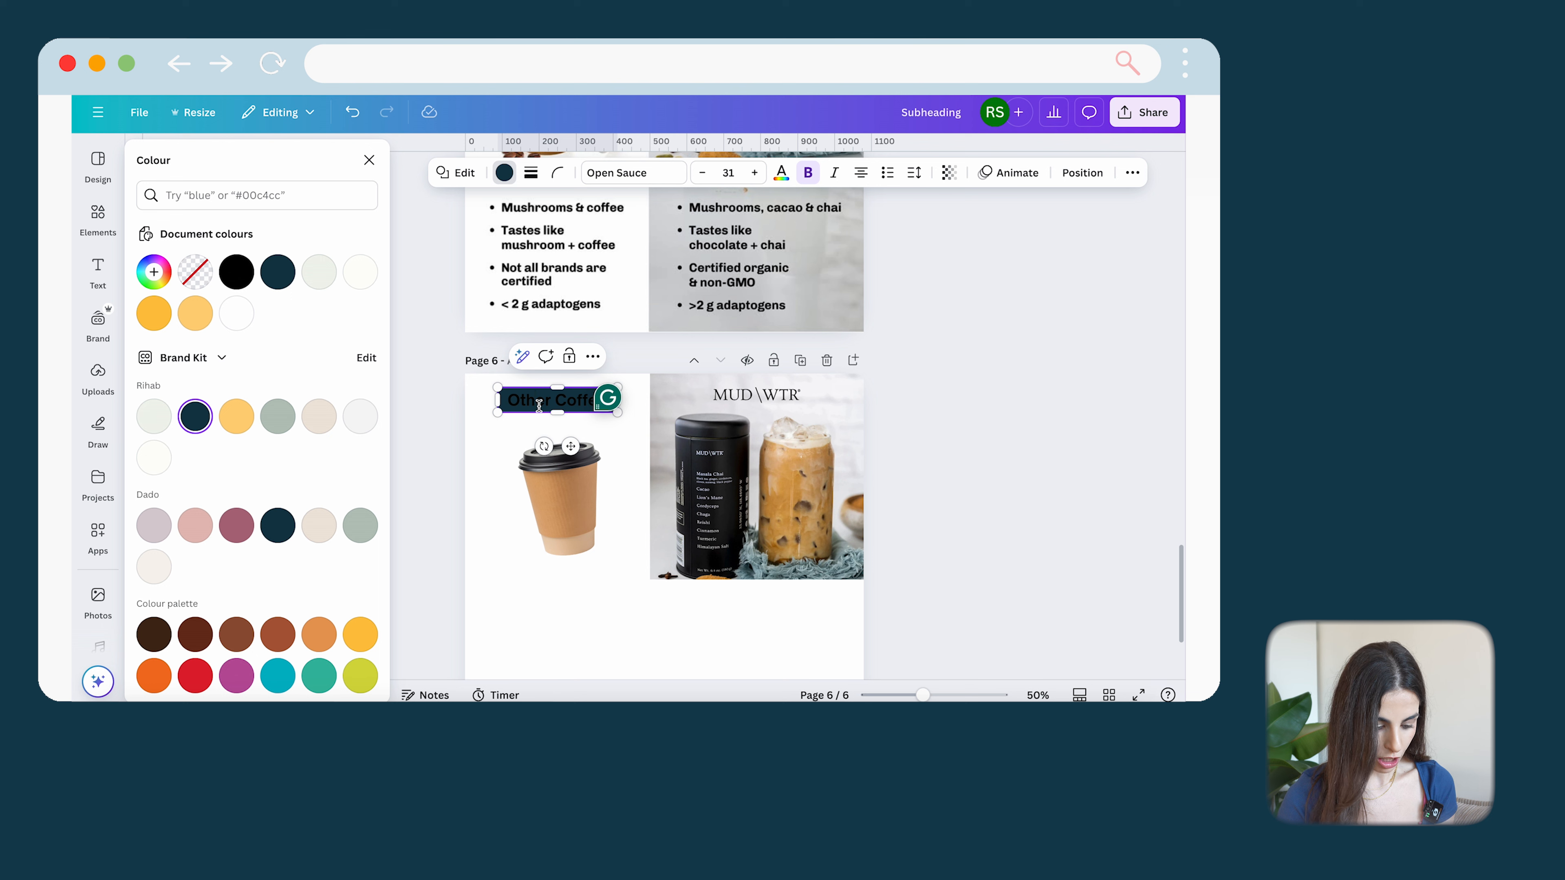
pyautogui.hotkey('ctrl', 'a')
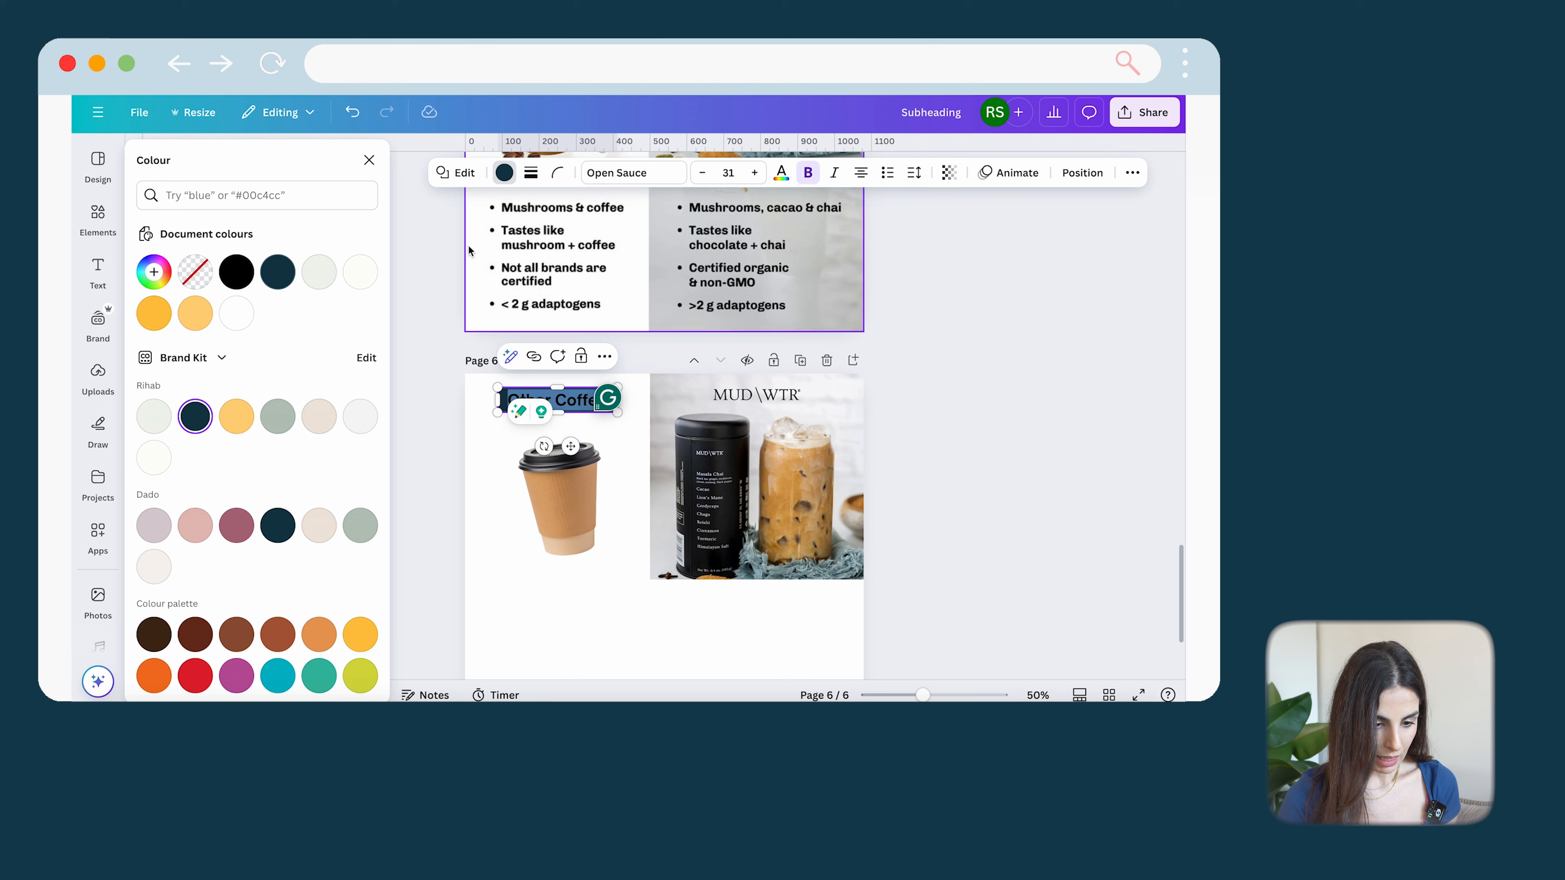
pyautogui.click(782, 174)
pyautogui.click(360, 271)
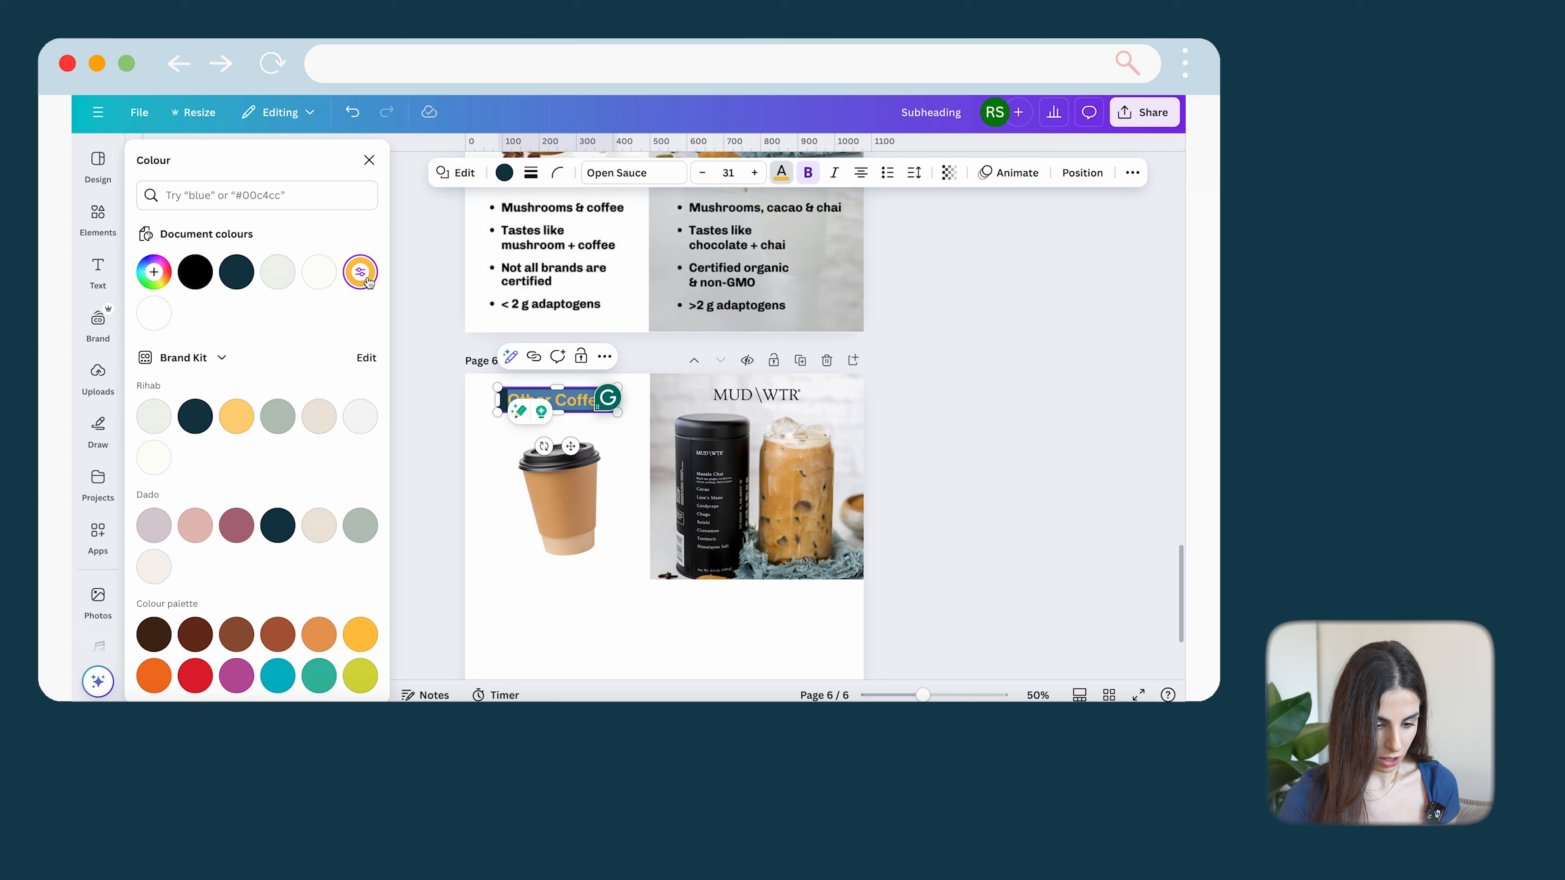
pyautogui.click(546, 582)
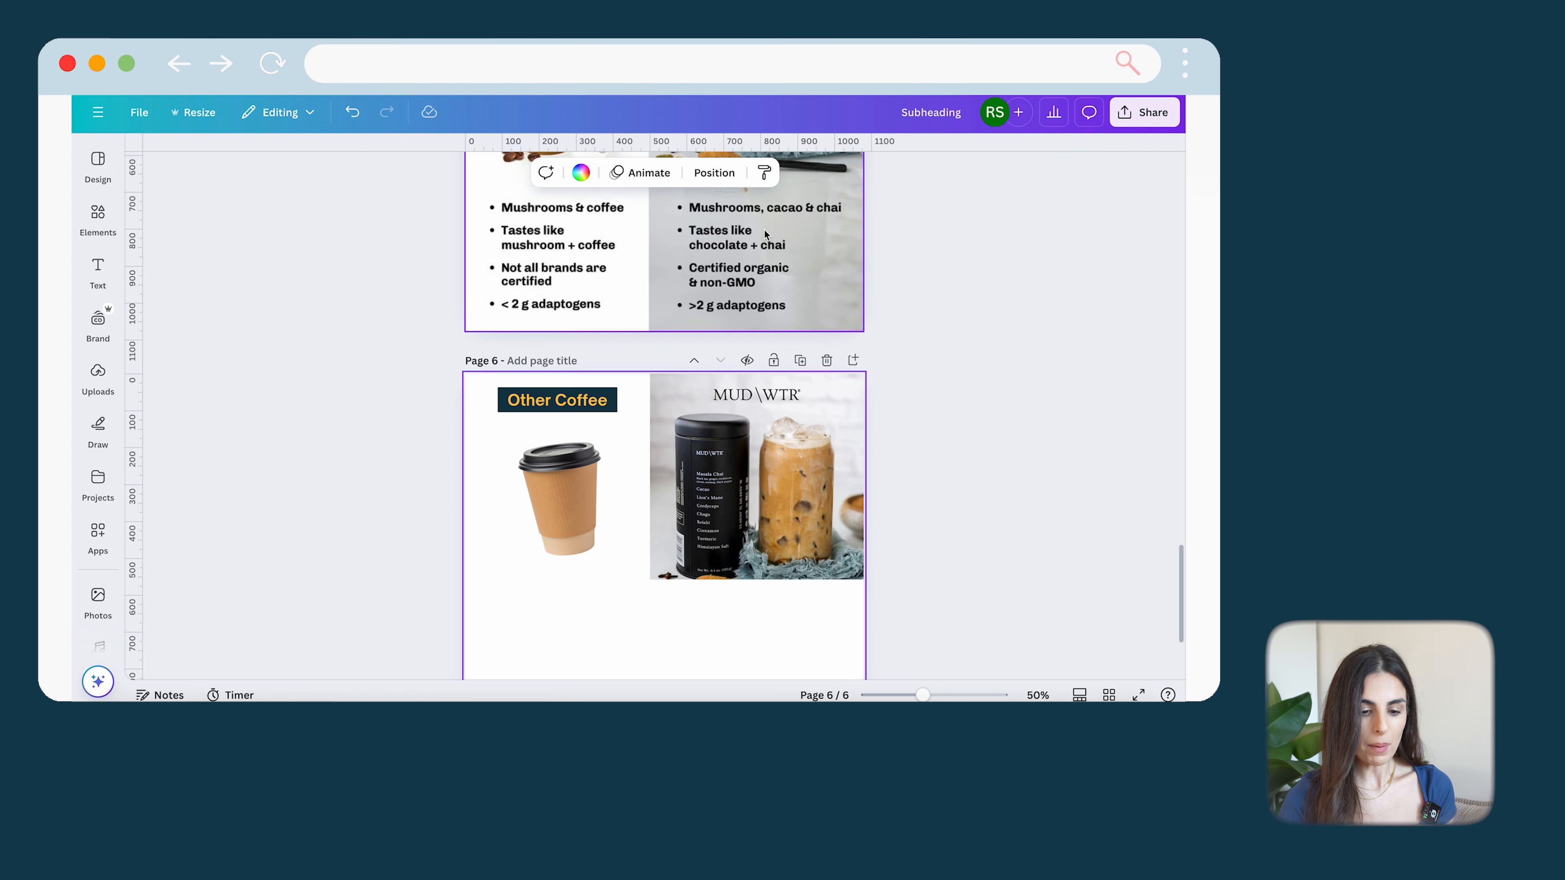
# Step: Try to extend the MUD\WTR photo downward to the bottom of page 6 using Magic Expand in Freeform size
pyautogui.scroll(3, 803, 327)
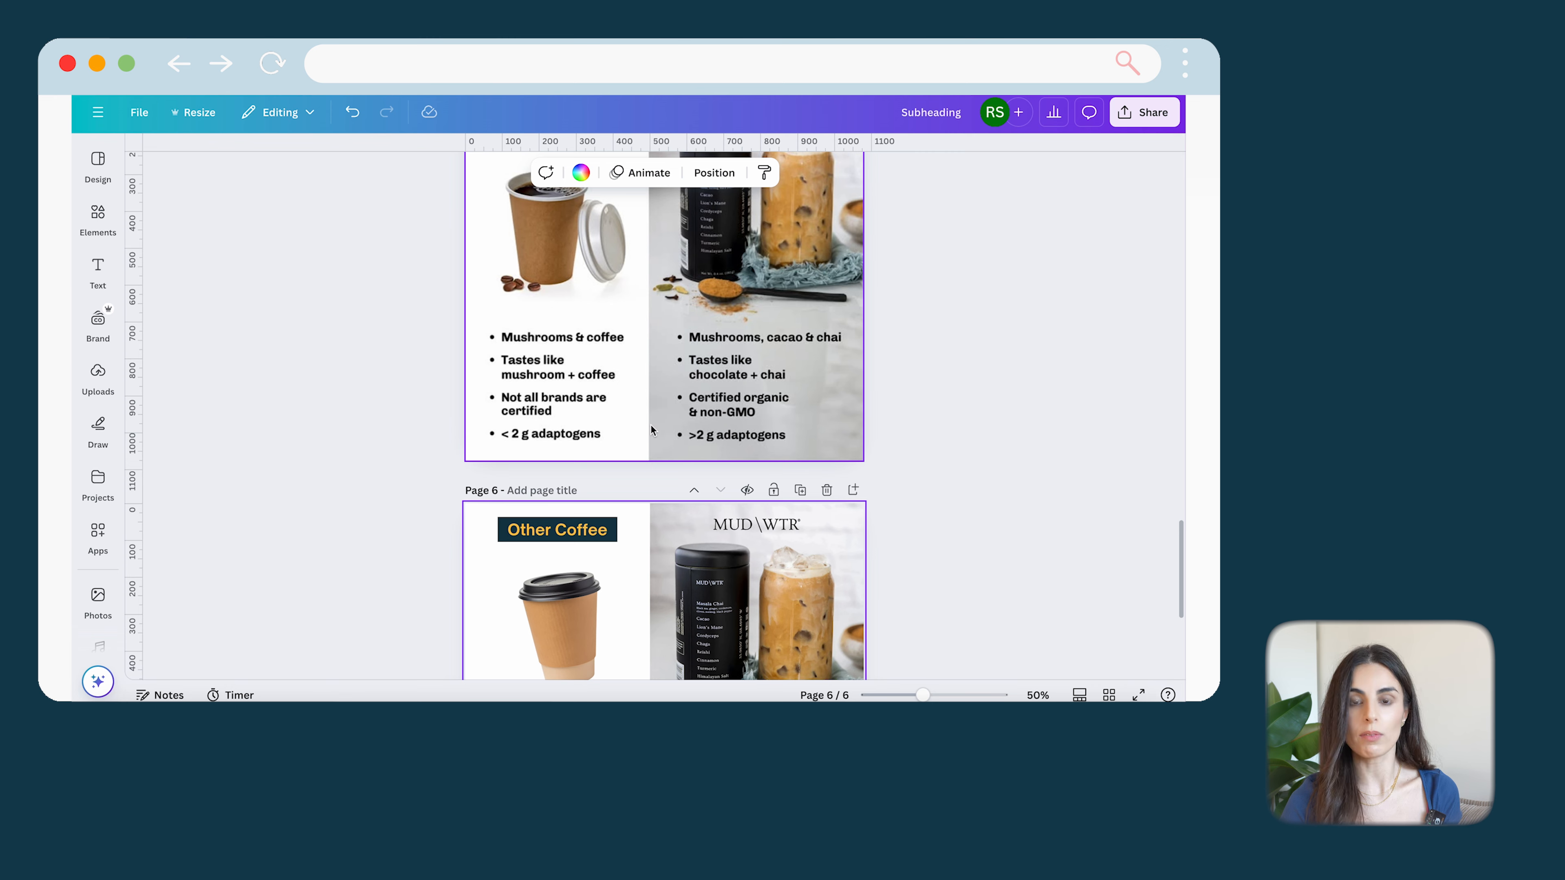
pyautogui.scroll(-6, 651, 430)
pyautogui.click(726, 395)
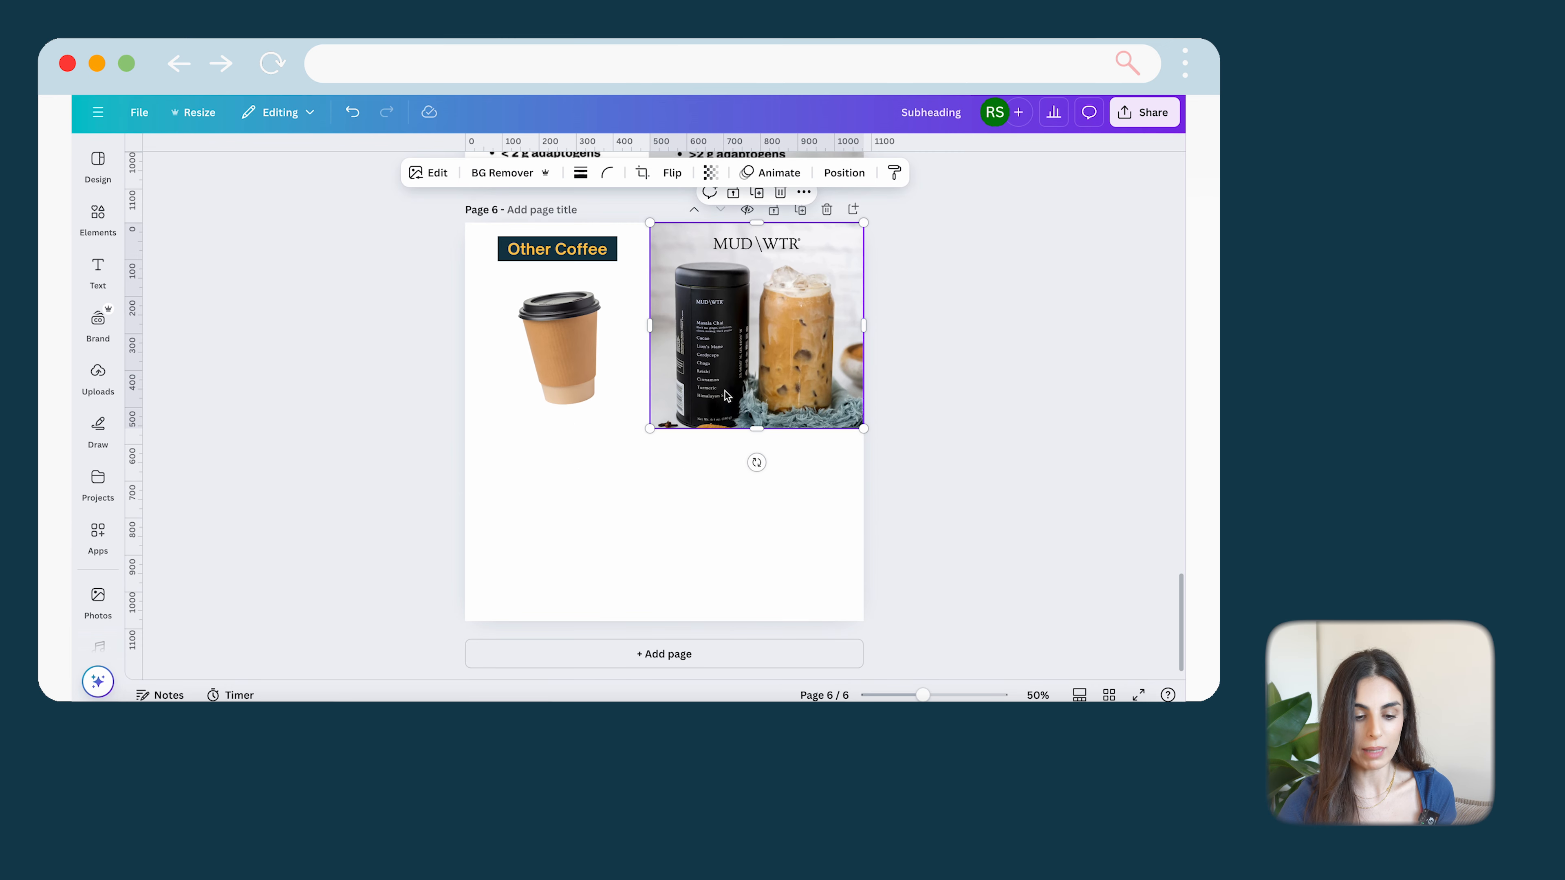
pyautogui.scroll(6, 733, 388)
pyautogui.scroll(-6, 731, 360)
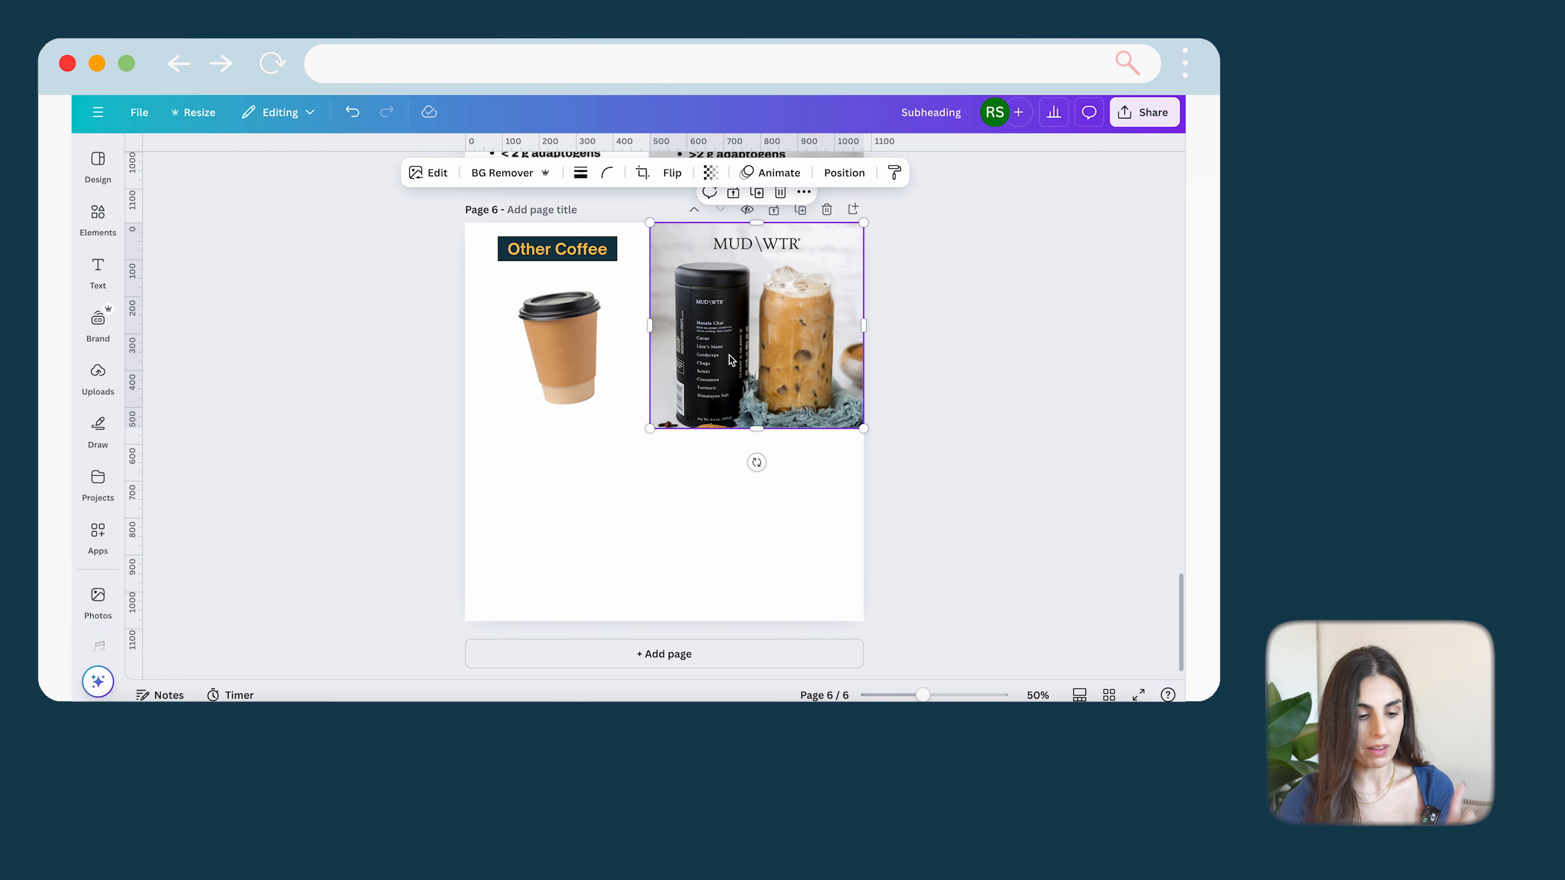
pyautogui.click(431, 173)
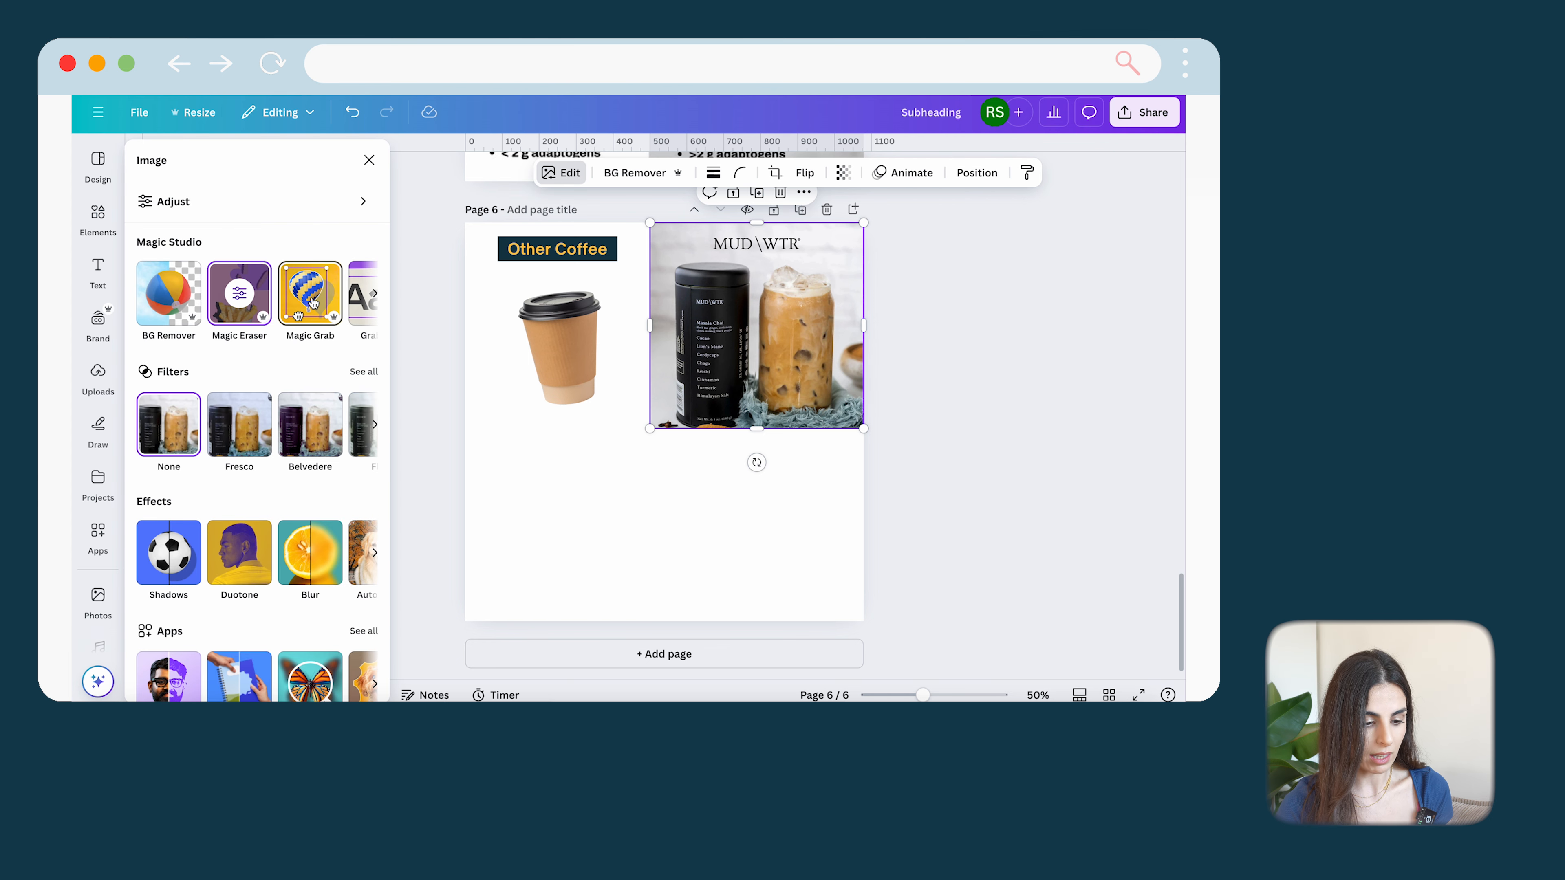
pyautogui.click(374, 294)
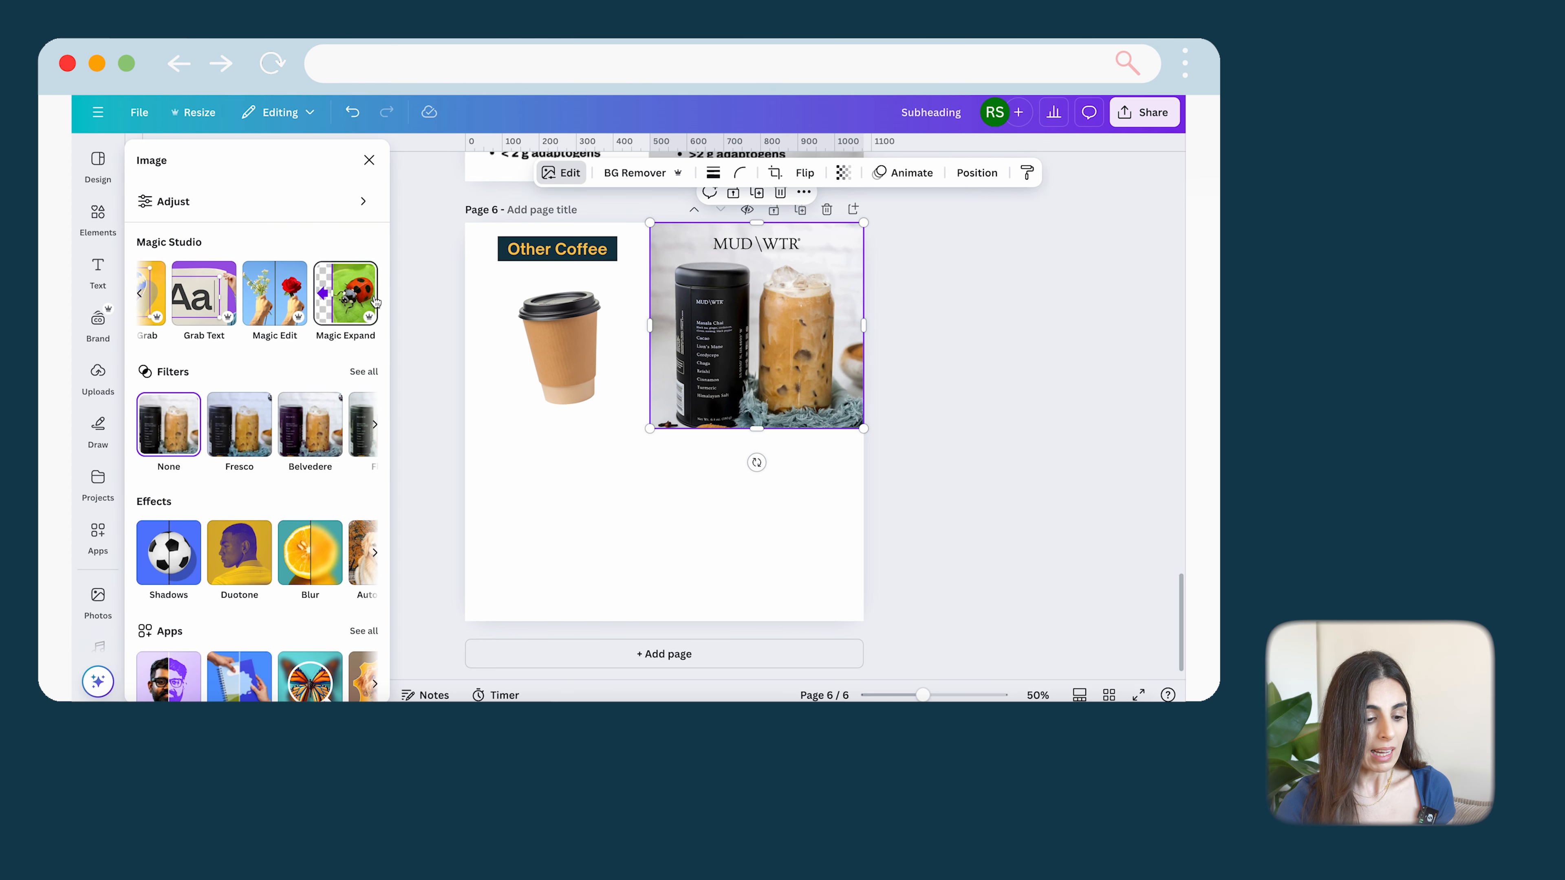
pyautogui.click(338, 308)
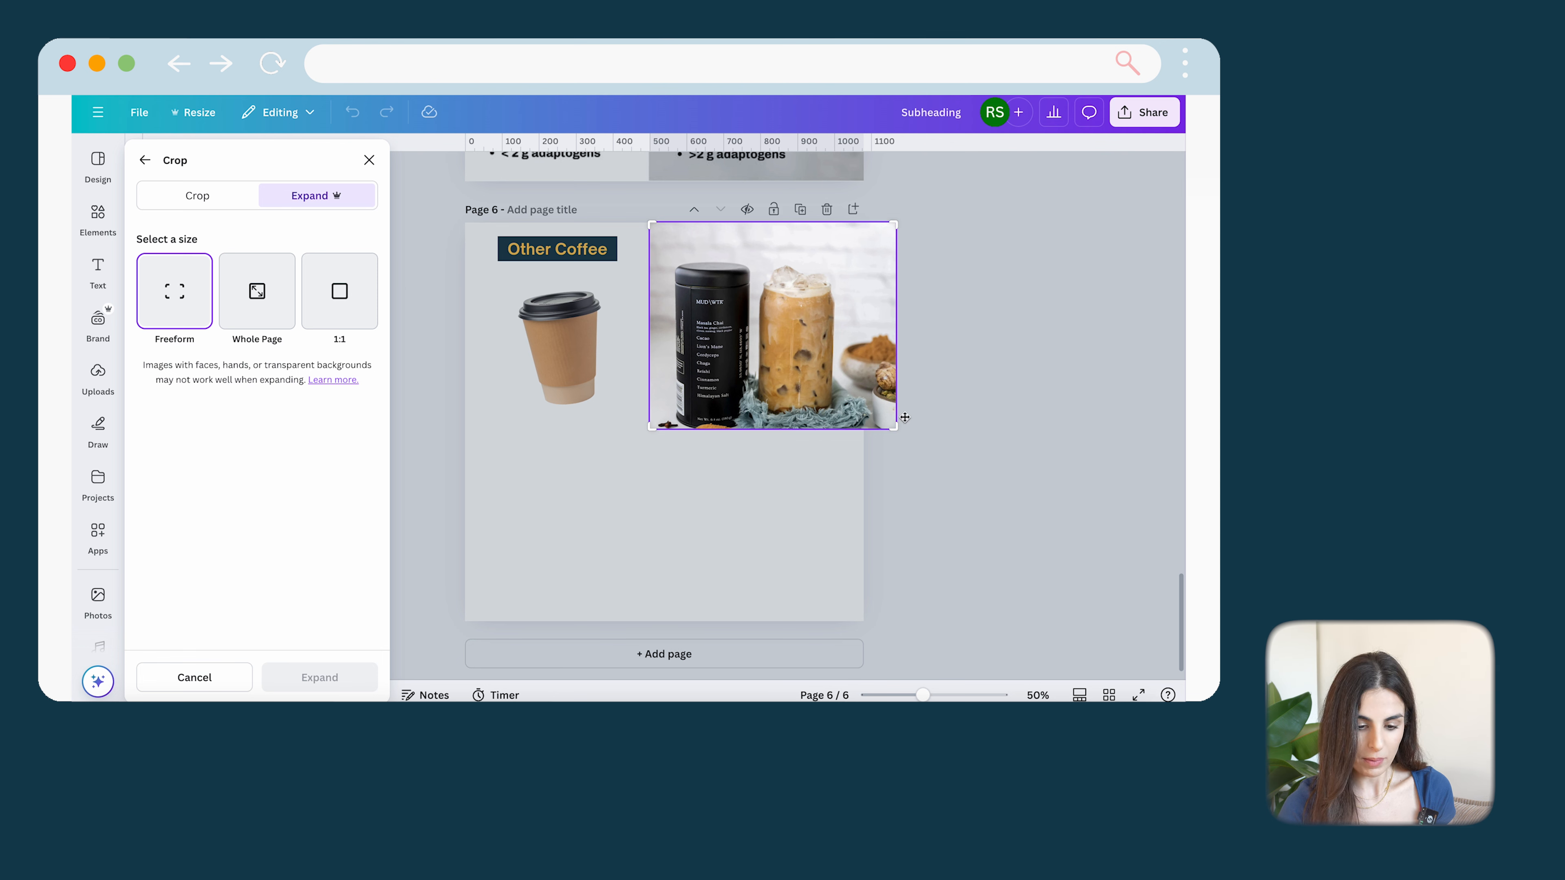
pyautogui.moveTo(895, 429); pyautogui.dragTo(894, 620)
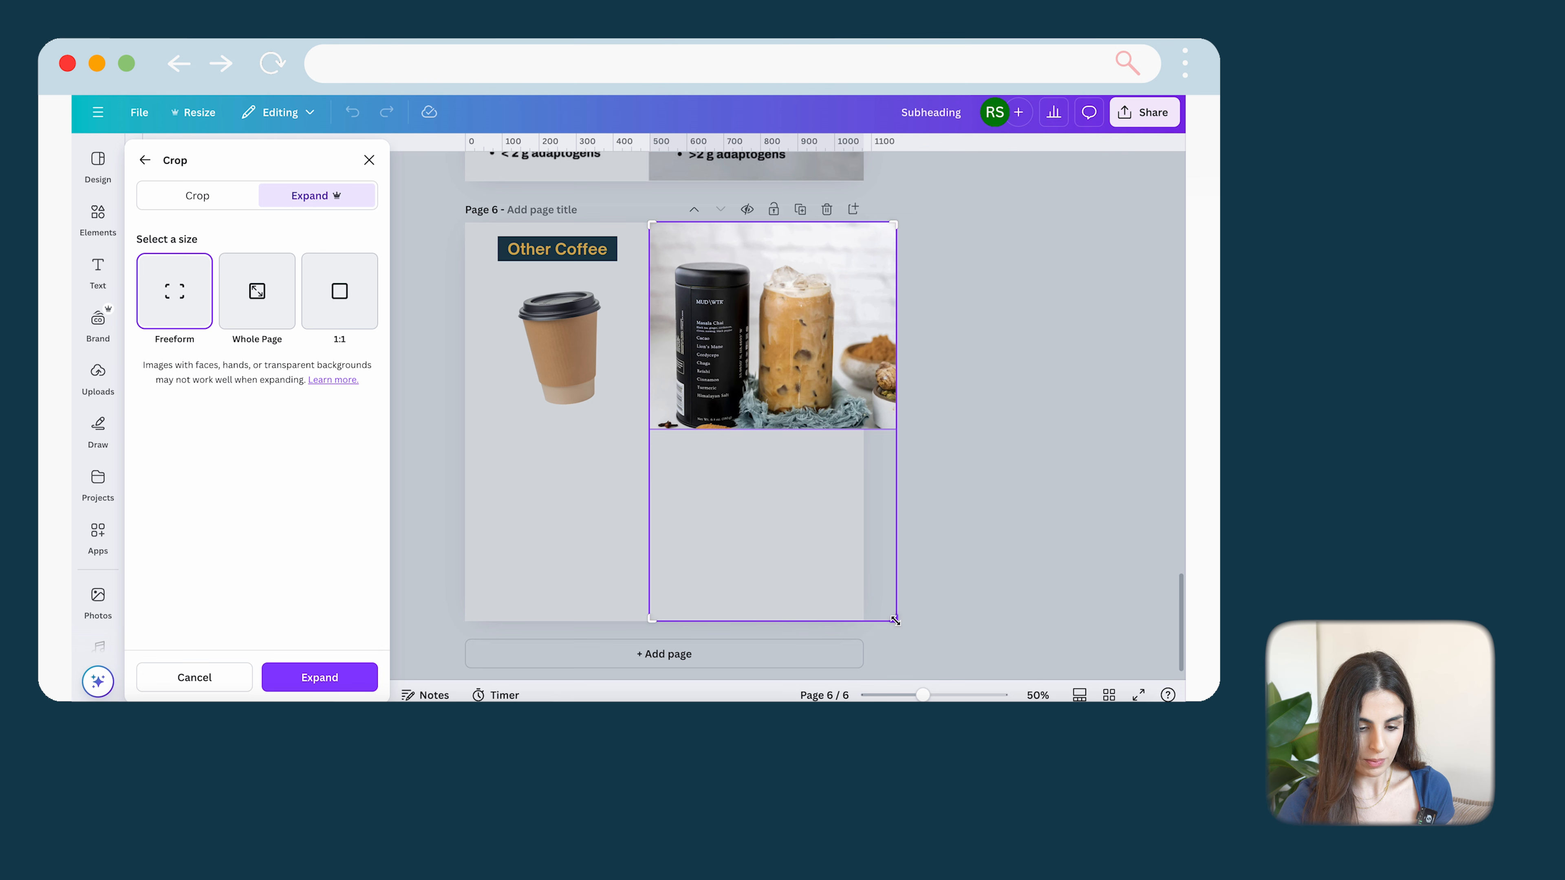
pyautogui.click(329, 677)
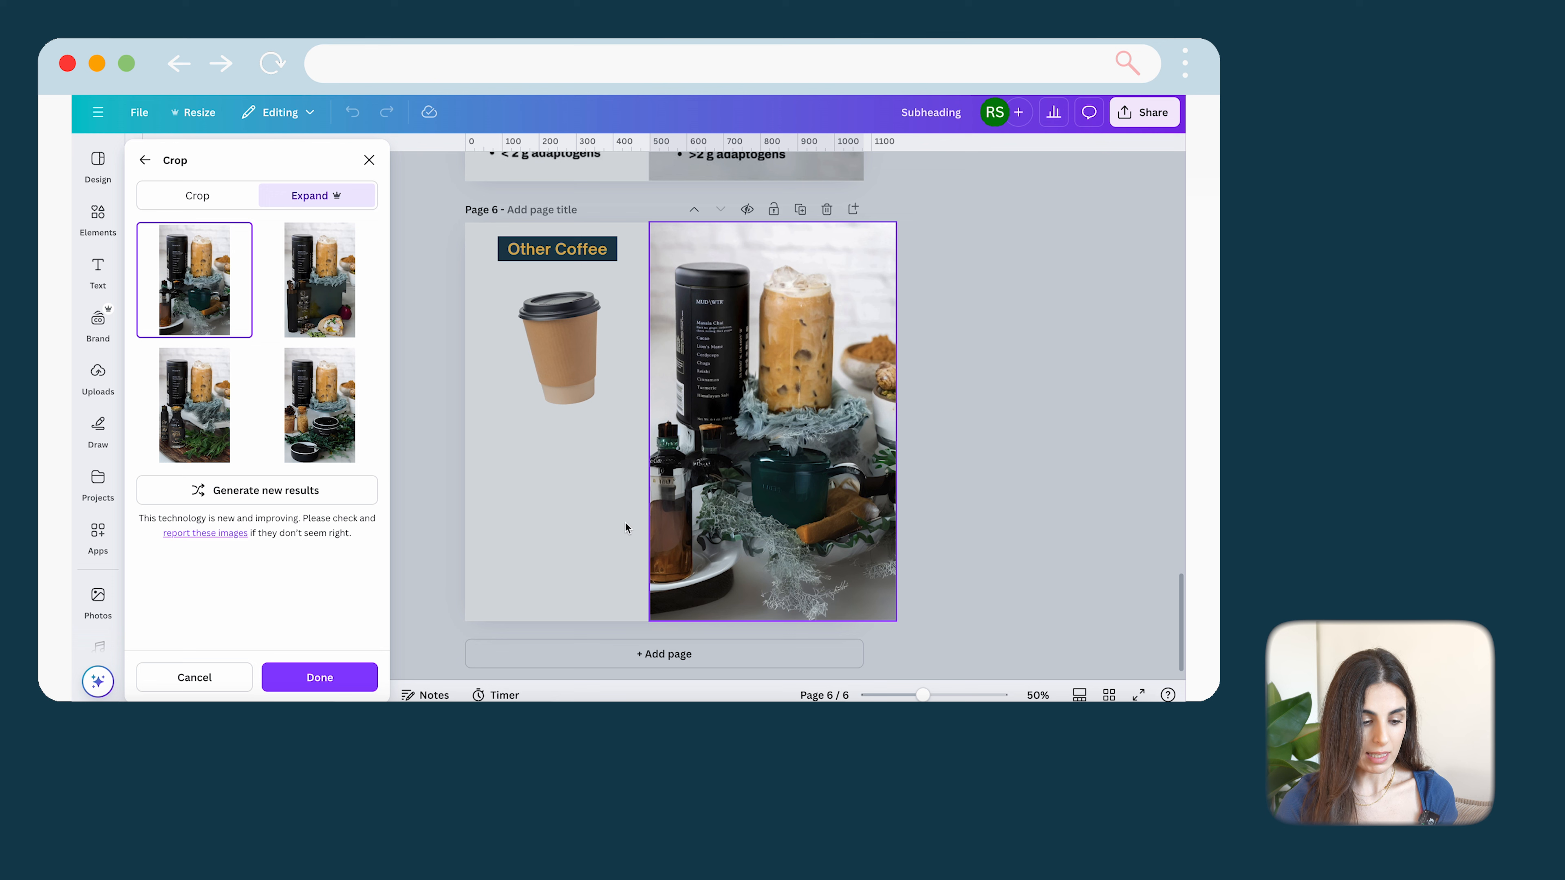
# Step: Generate new expansion results for the photo, preview the alternatives and discard the expansion
pyautogui.click(298, 493)
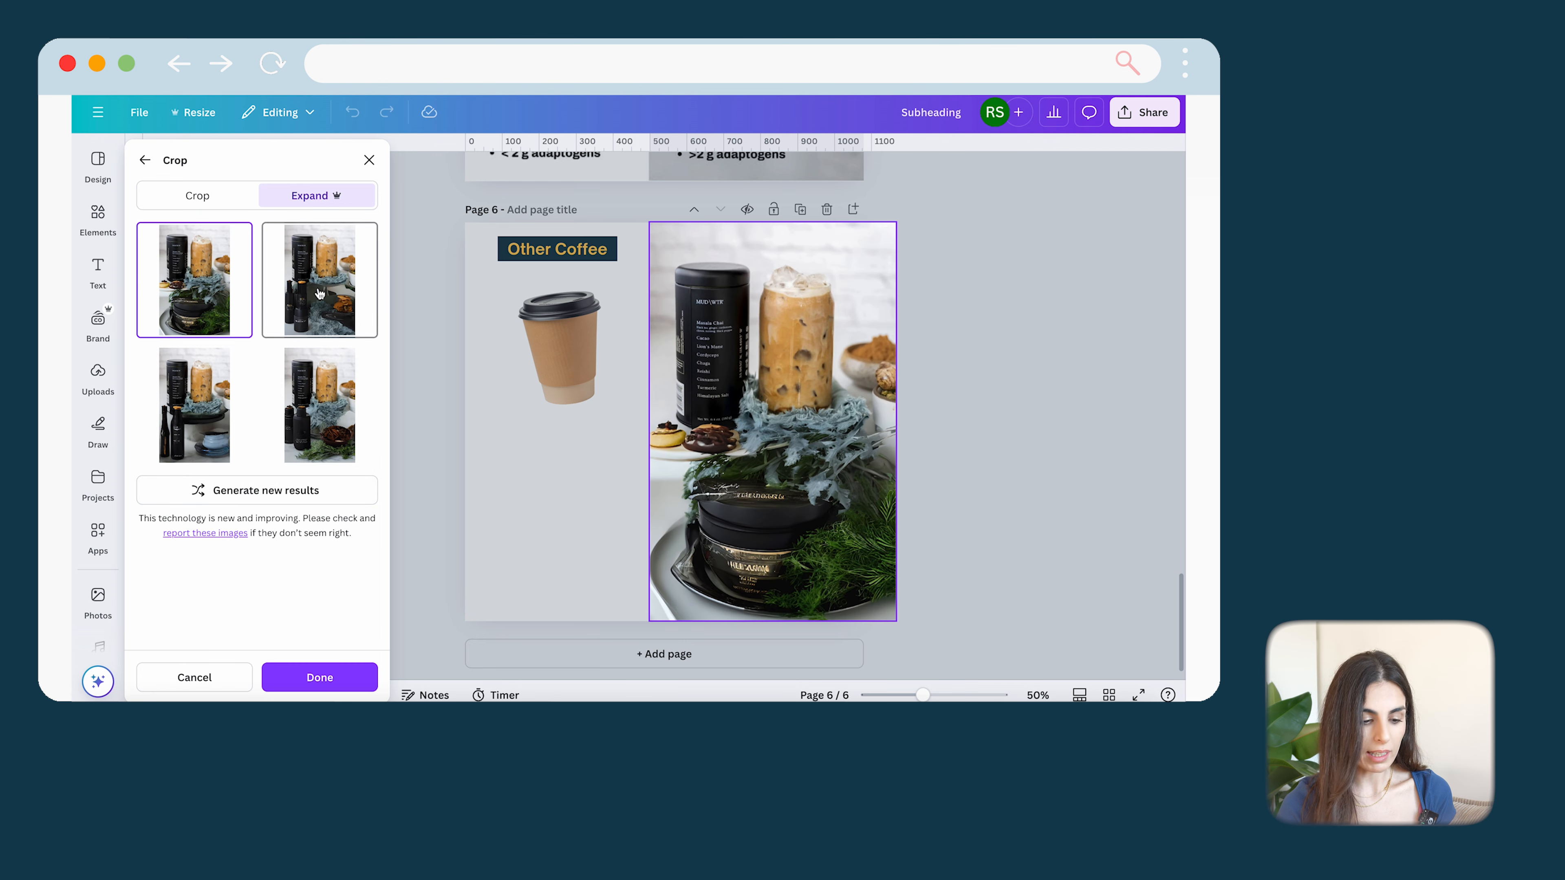
pyautogui.click(318, 293)
pyautogui.click(363, 428)
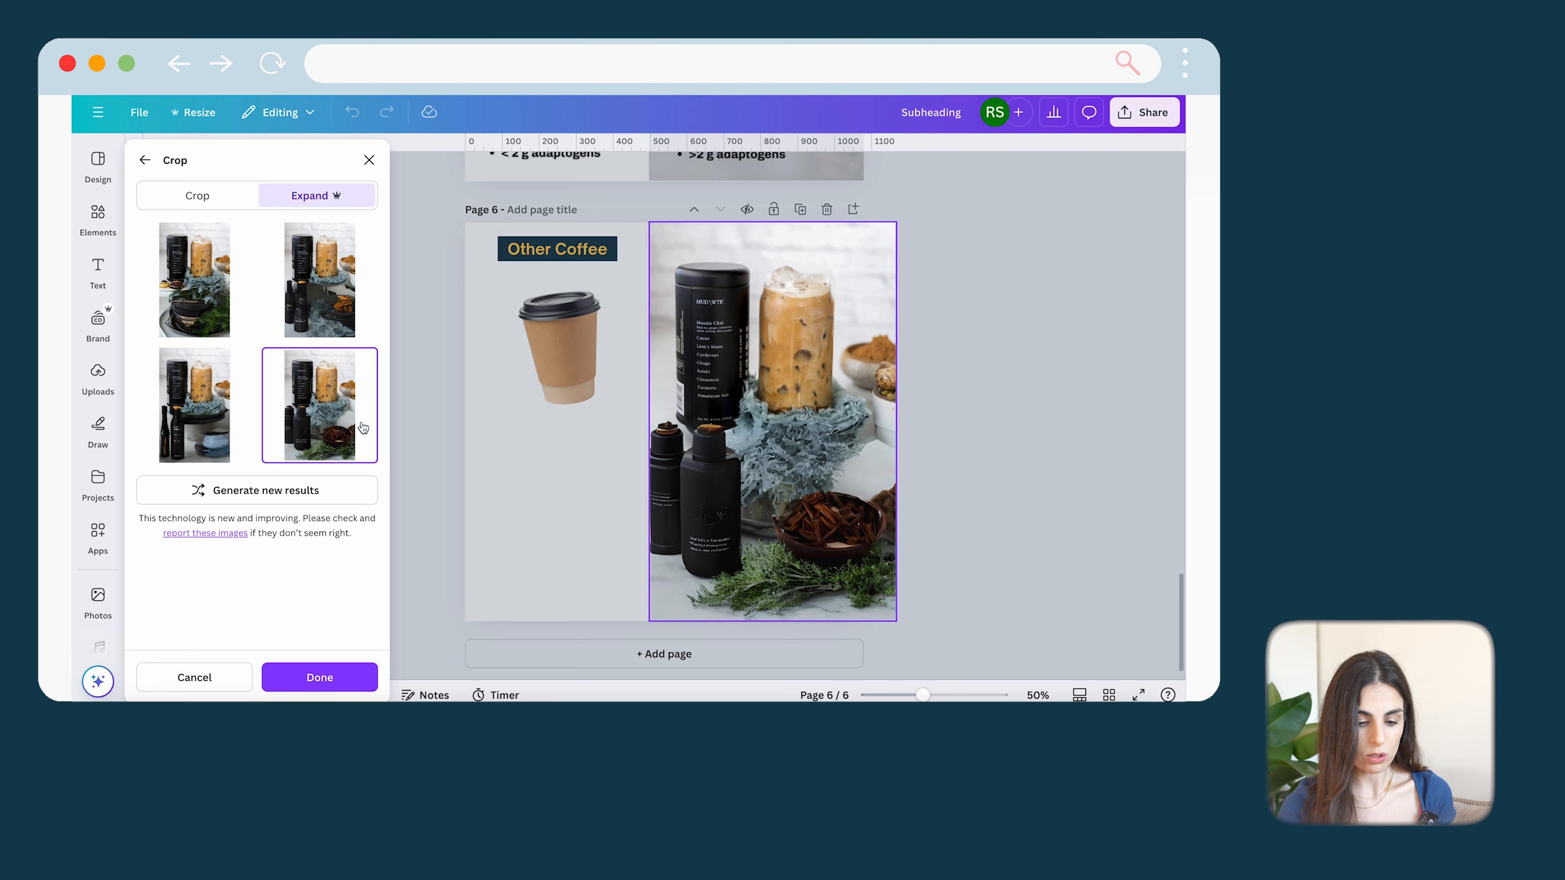
pyautogui.click(193, 678)
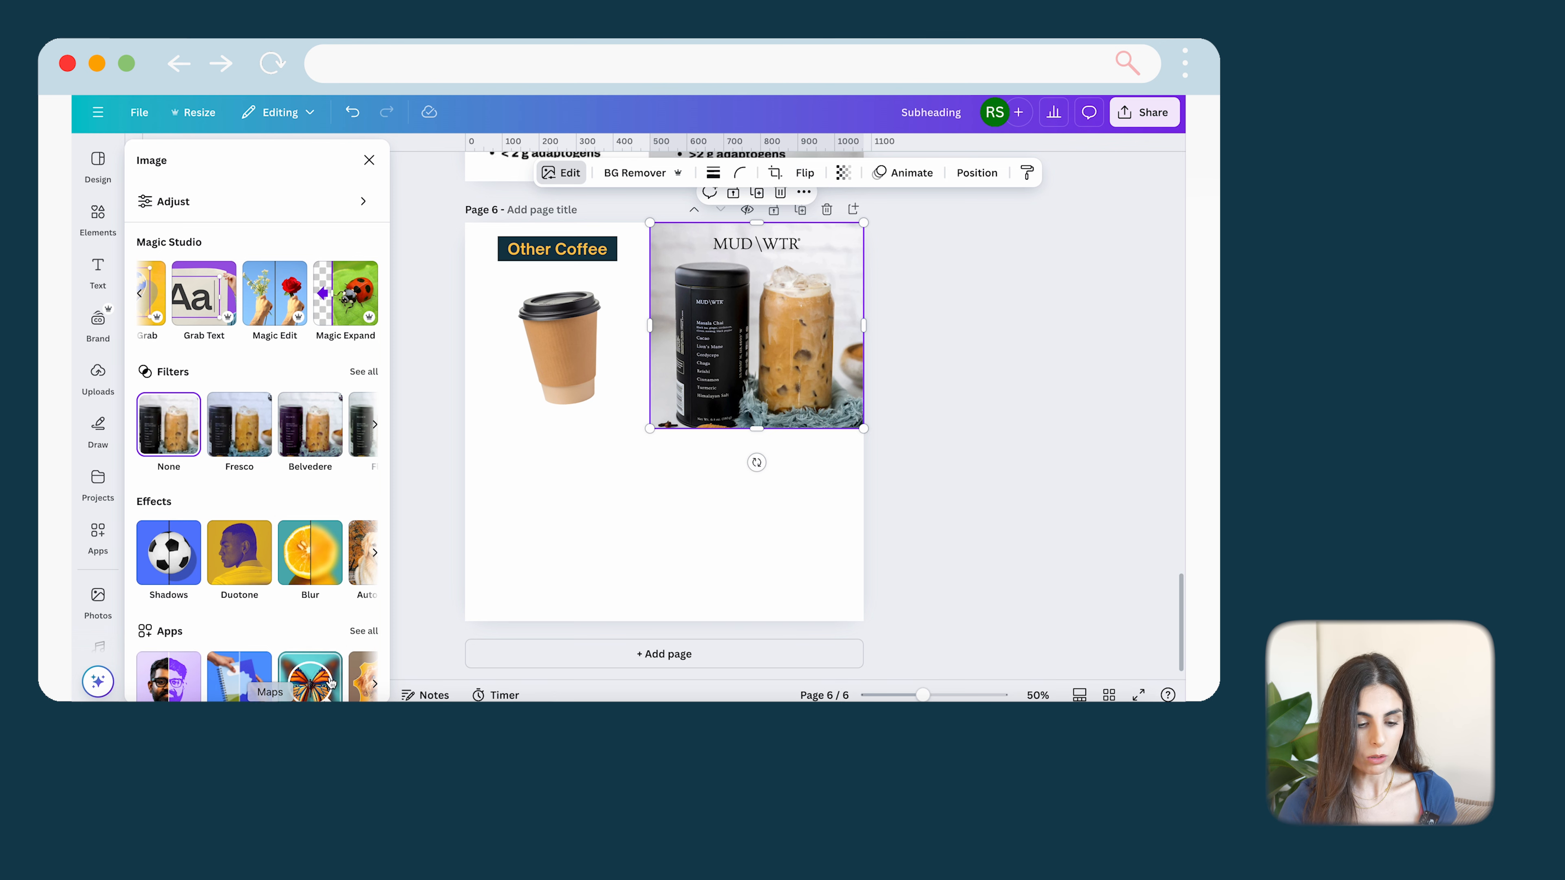
# Step: Add a rectangle to page 6 and size it to fill the empty space directly beneath the MUD\WTR photo
pyautogui.scroll(4, 573, 370)
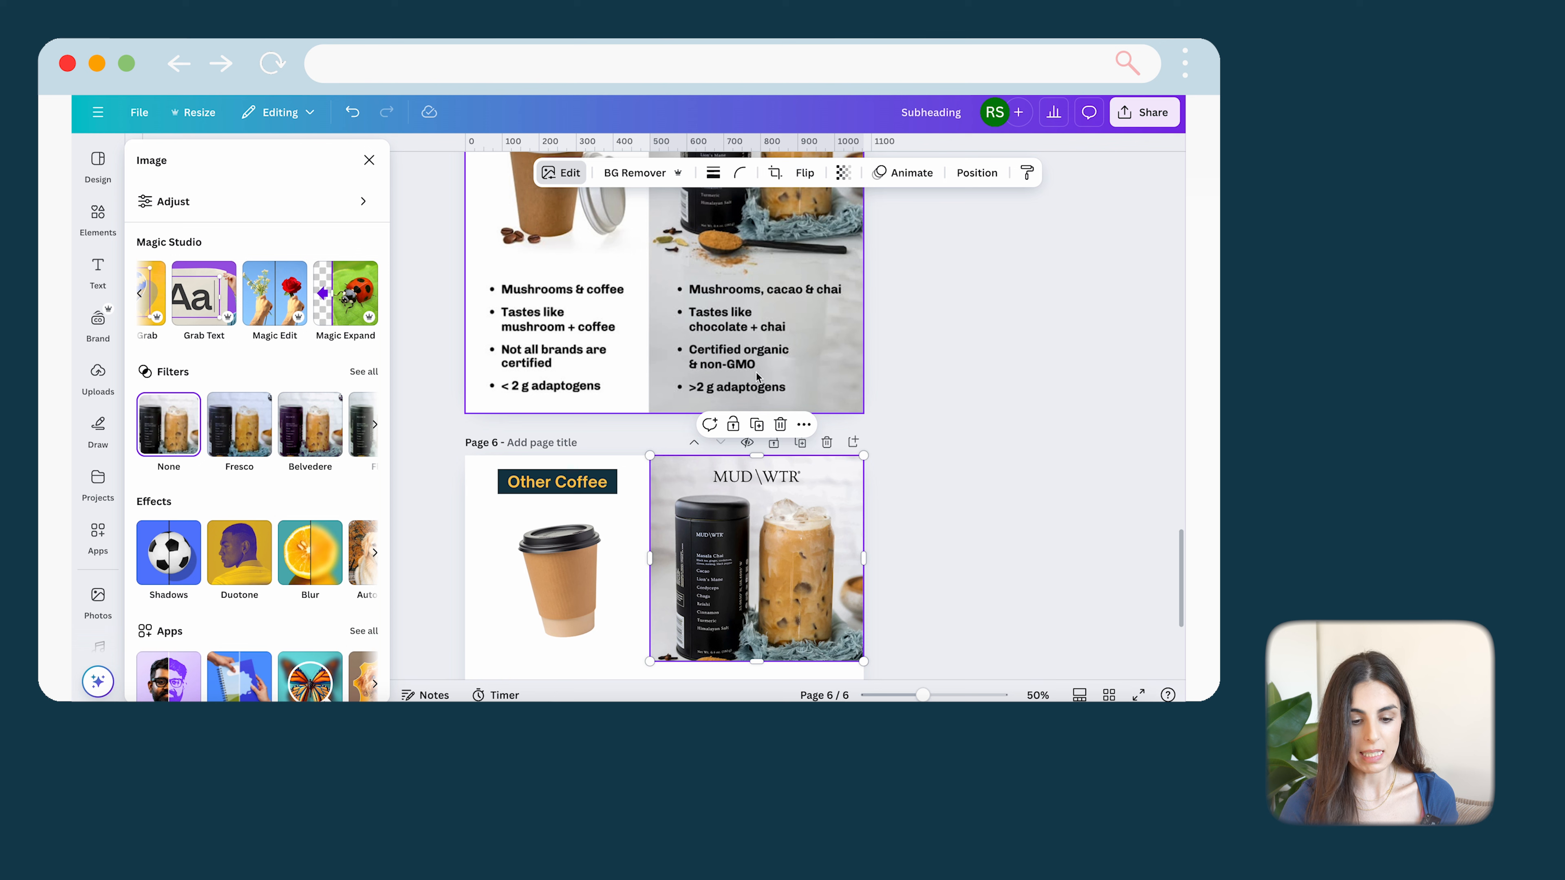
pyautogui.scroll(-3, 821, 333)
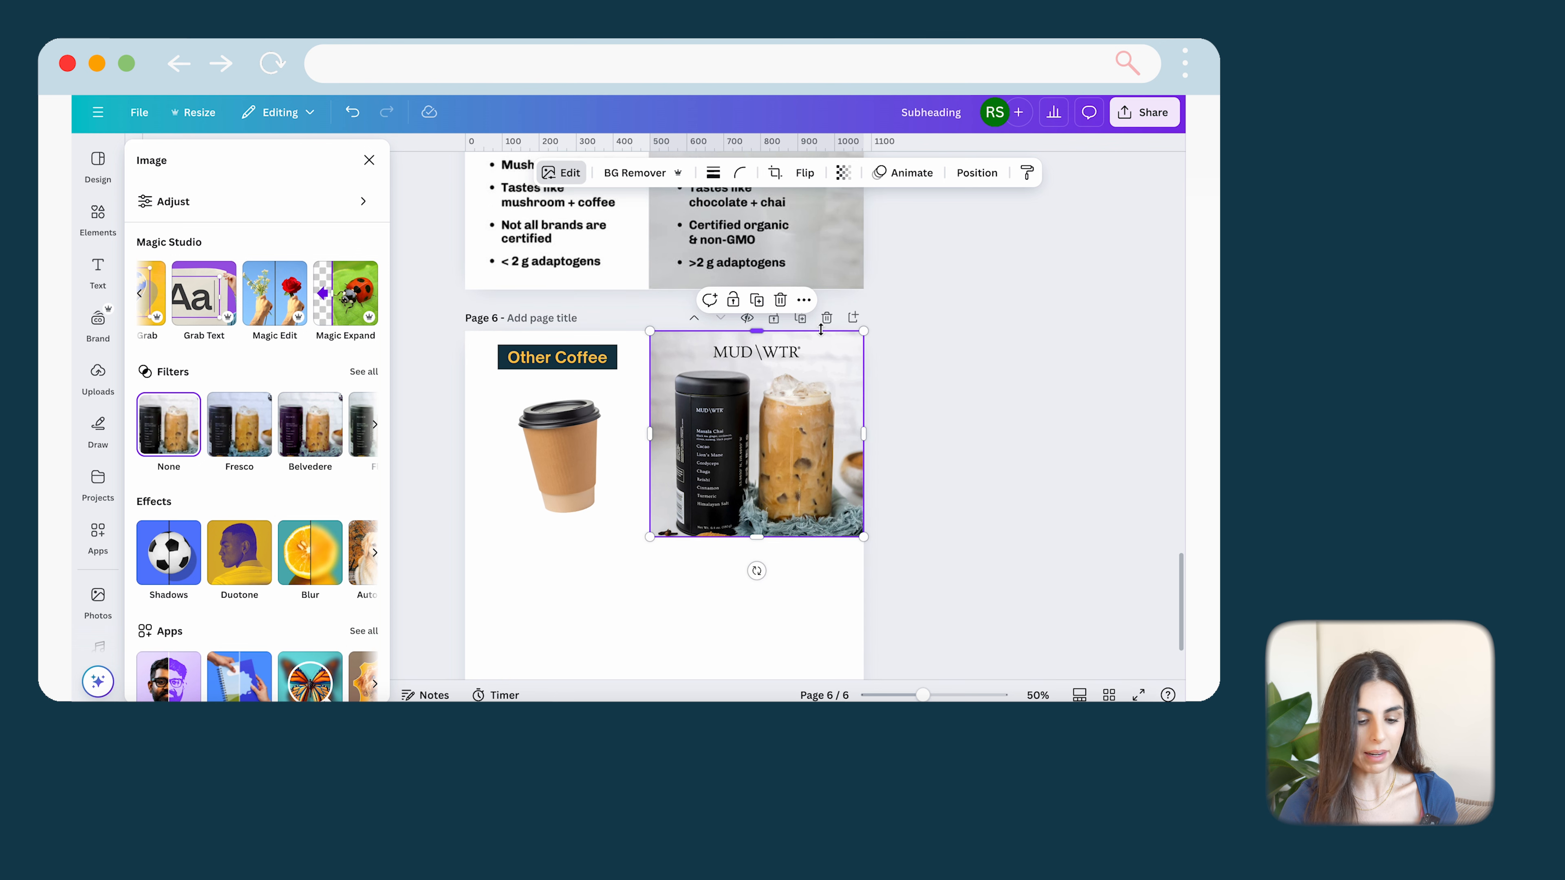
pyautogui.click(98, 216)
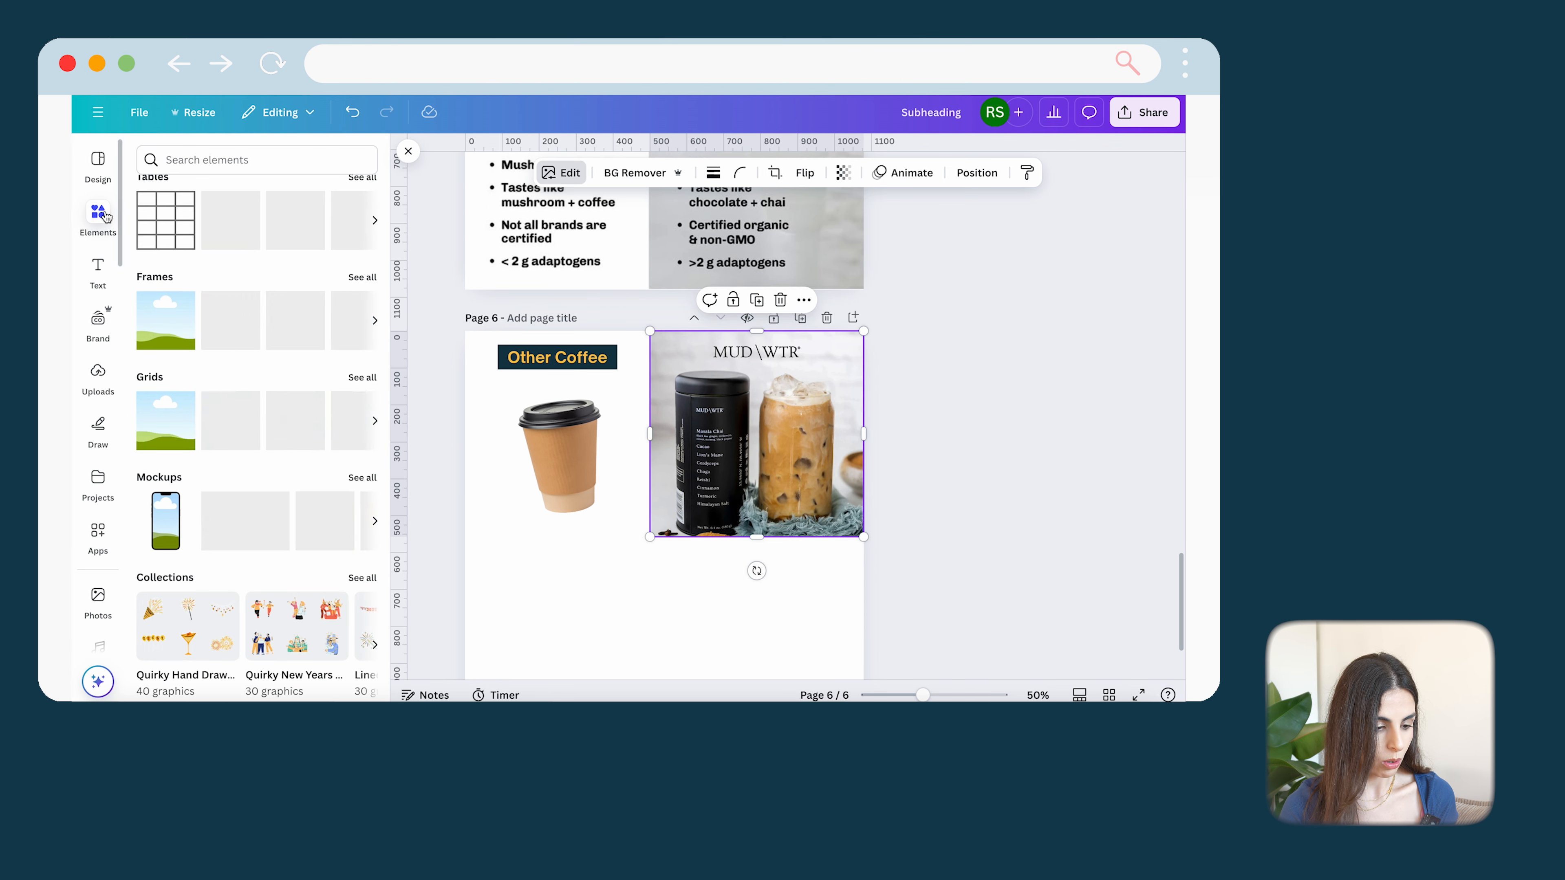
pyautogui.click(232, 154)
pyautogui.write('rec')
pyautogui.click(203, 229)
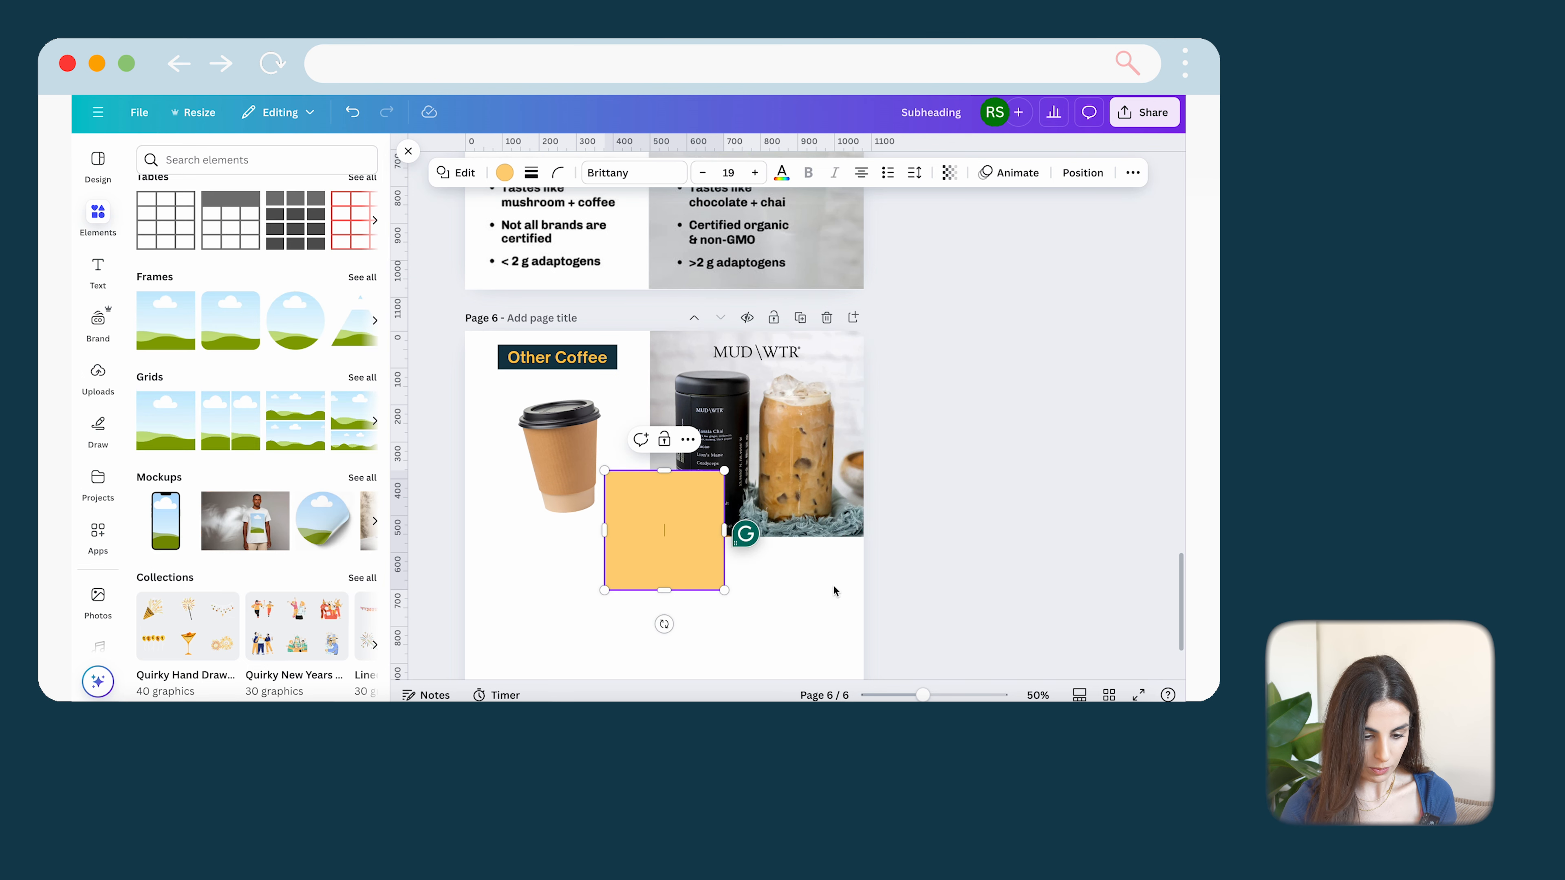
pyautogui.moveTo(664, 519); pyautogui.dragTo(649, 621)
pyautogui.scroll(-2, 802, 586)
pyautogui.click(770, 528)
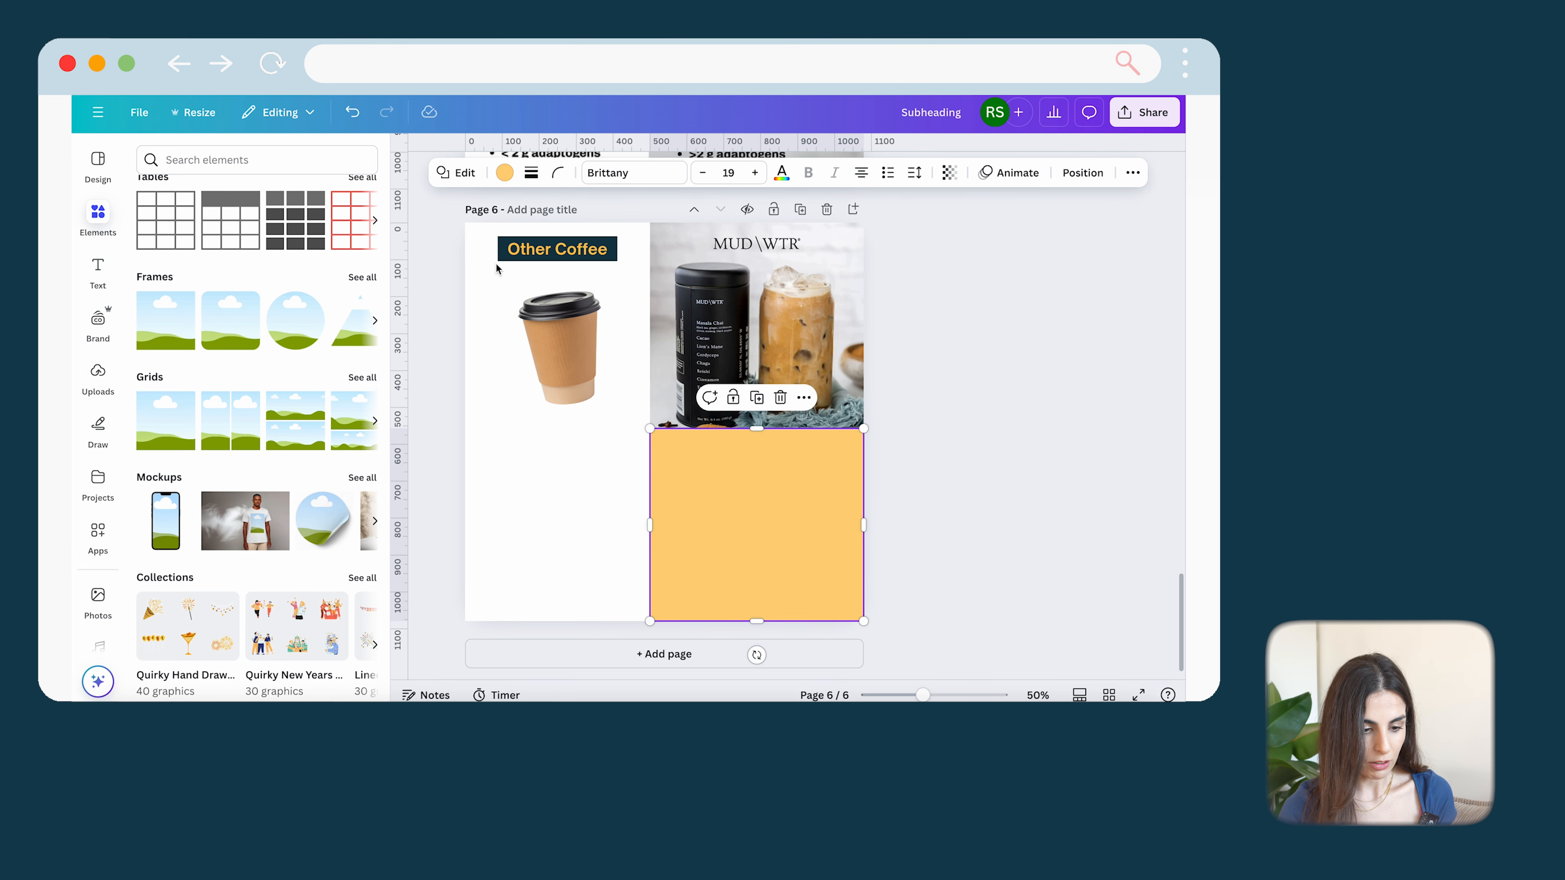
# Step: Fill the rectangle beneath the photo with a light grey sampled from the product photo's background
pyautogui.click(504, 173)
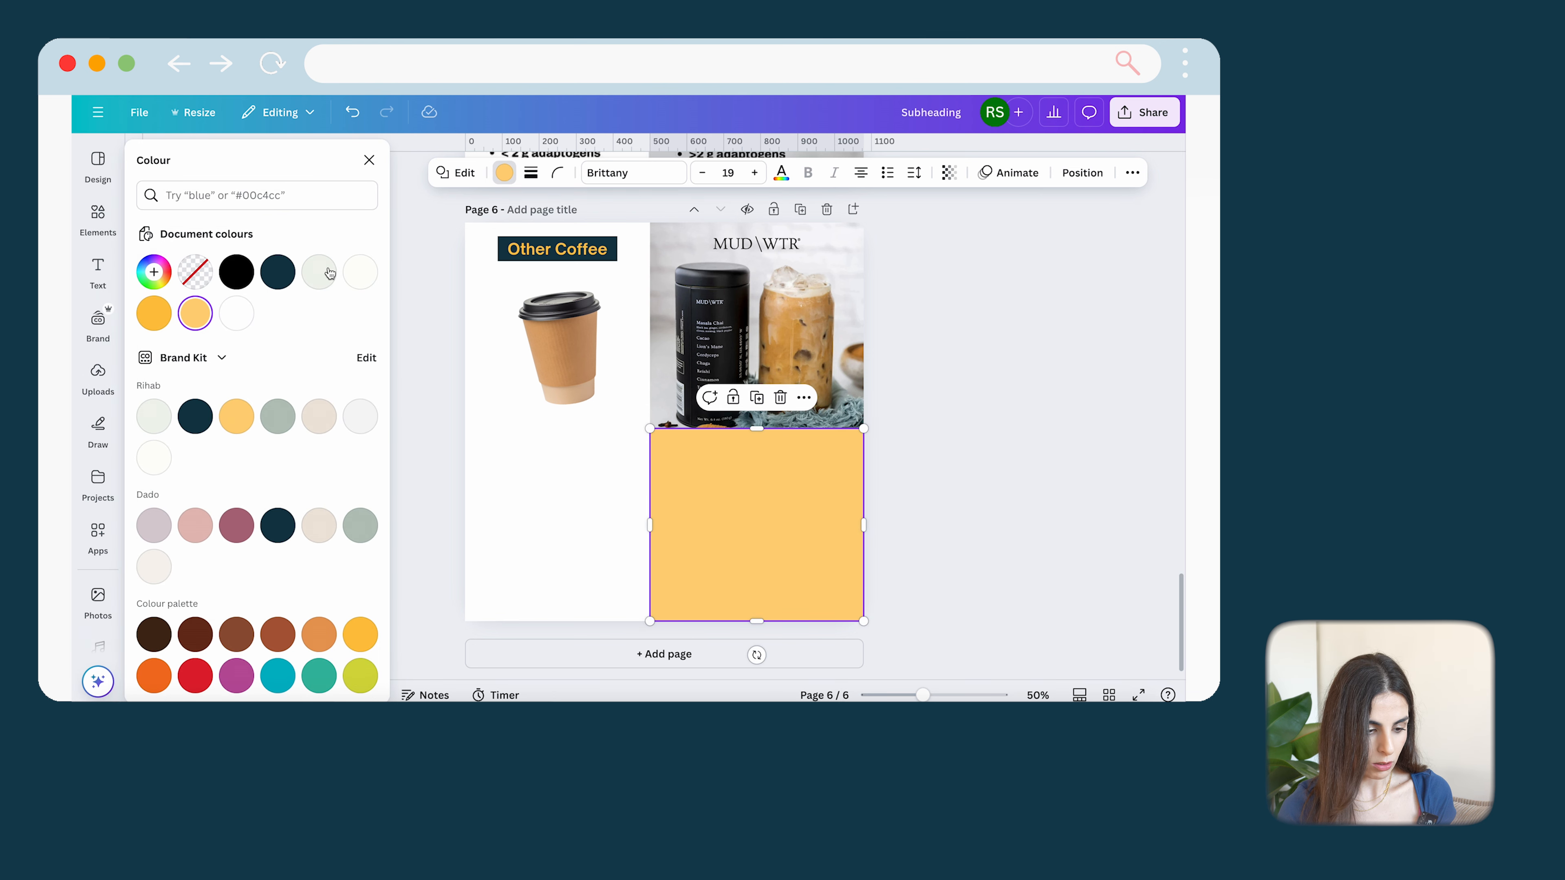
pyautogui.click(154, 272)
pyautogui.click(336, 460)
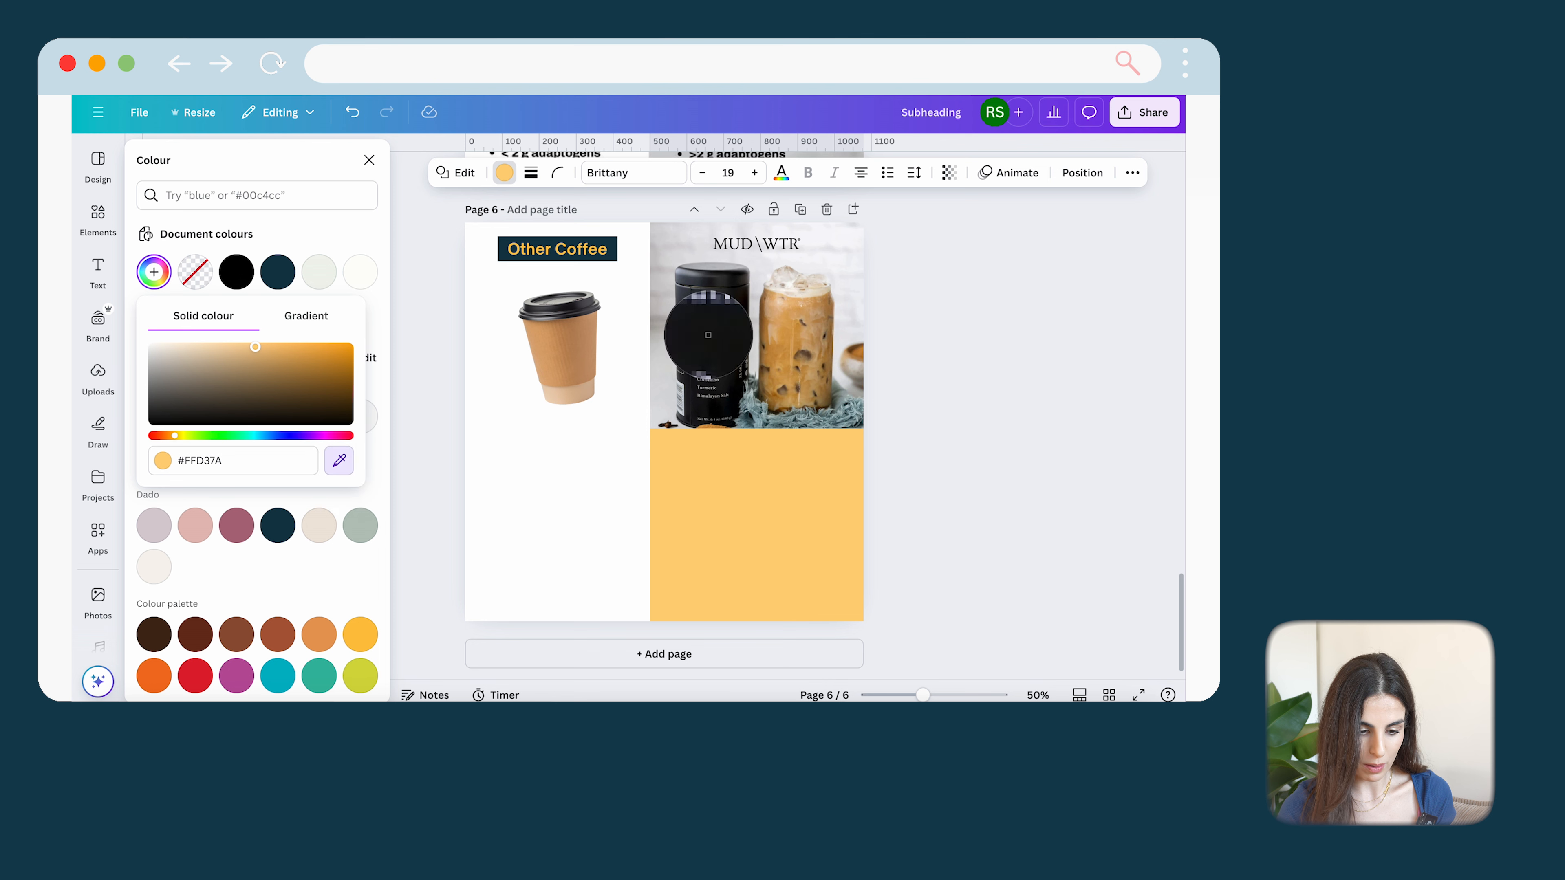
pyautogui.click(687, 362)
pyautogui.click(987, 466)
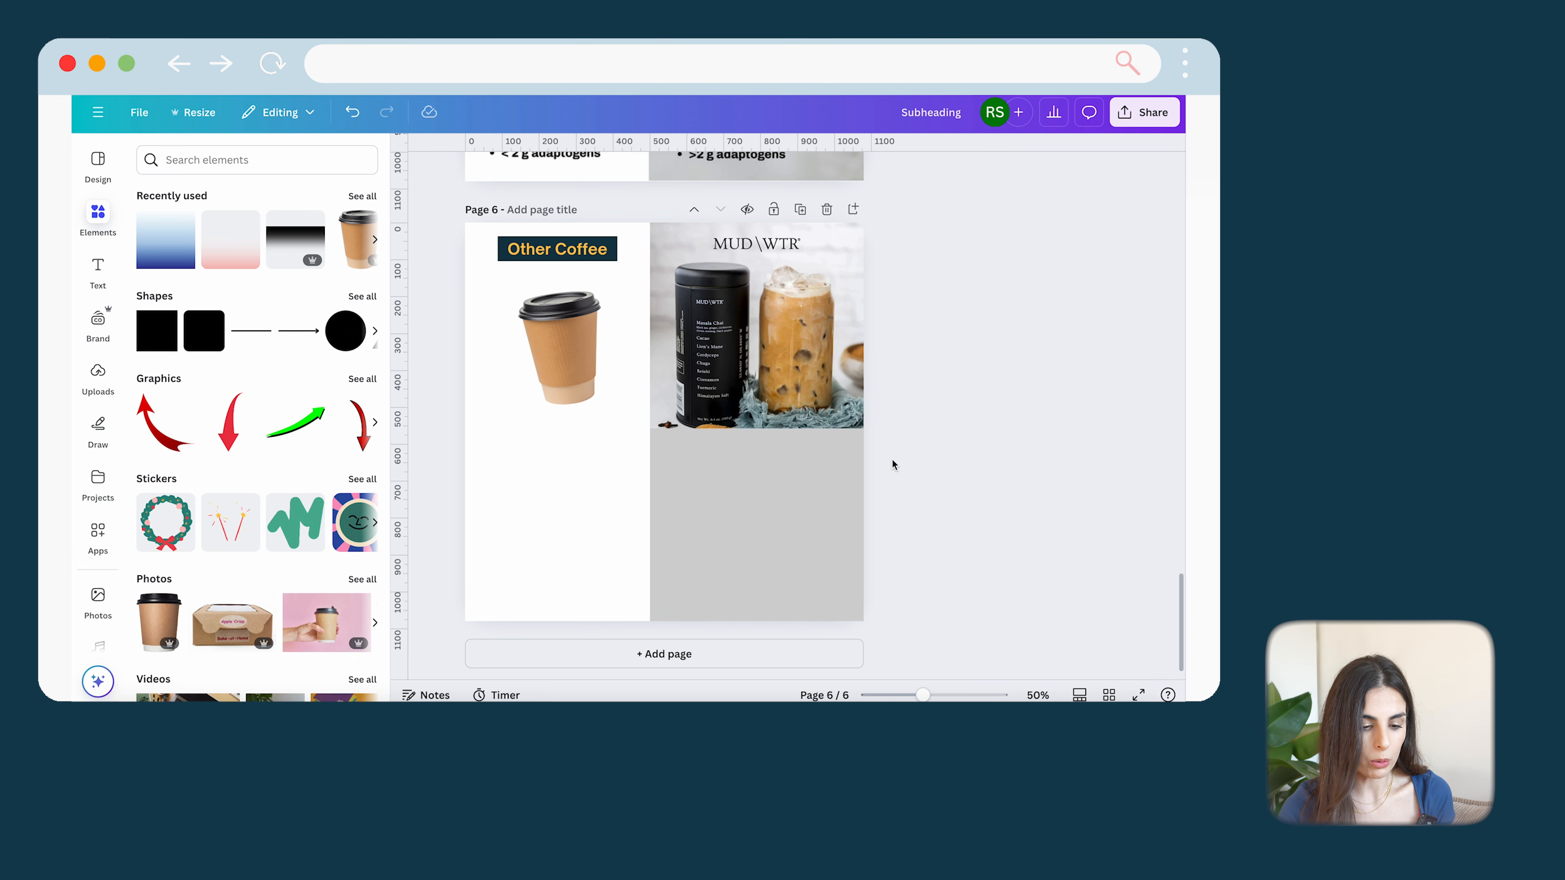
# Step: Add a heading text to page 6 that reads "Pros #1"
pyautogui.click(96, 270)
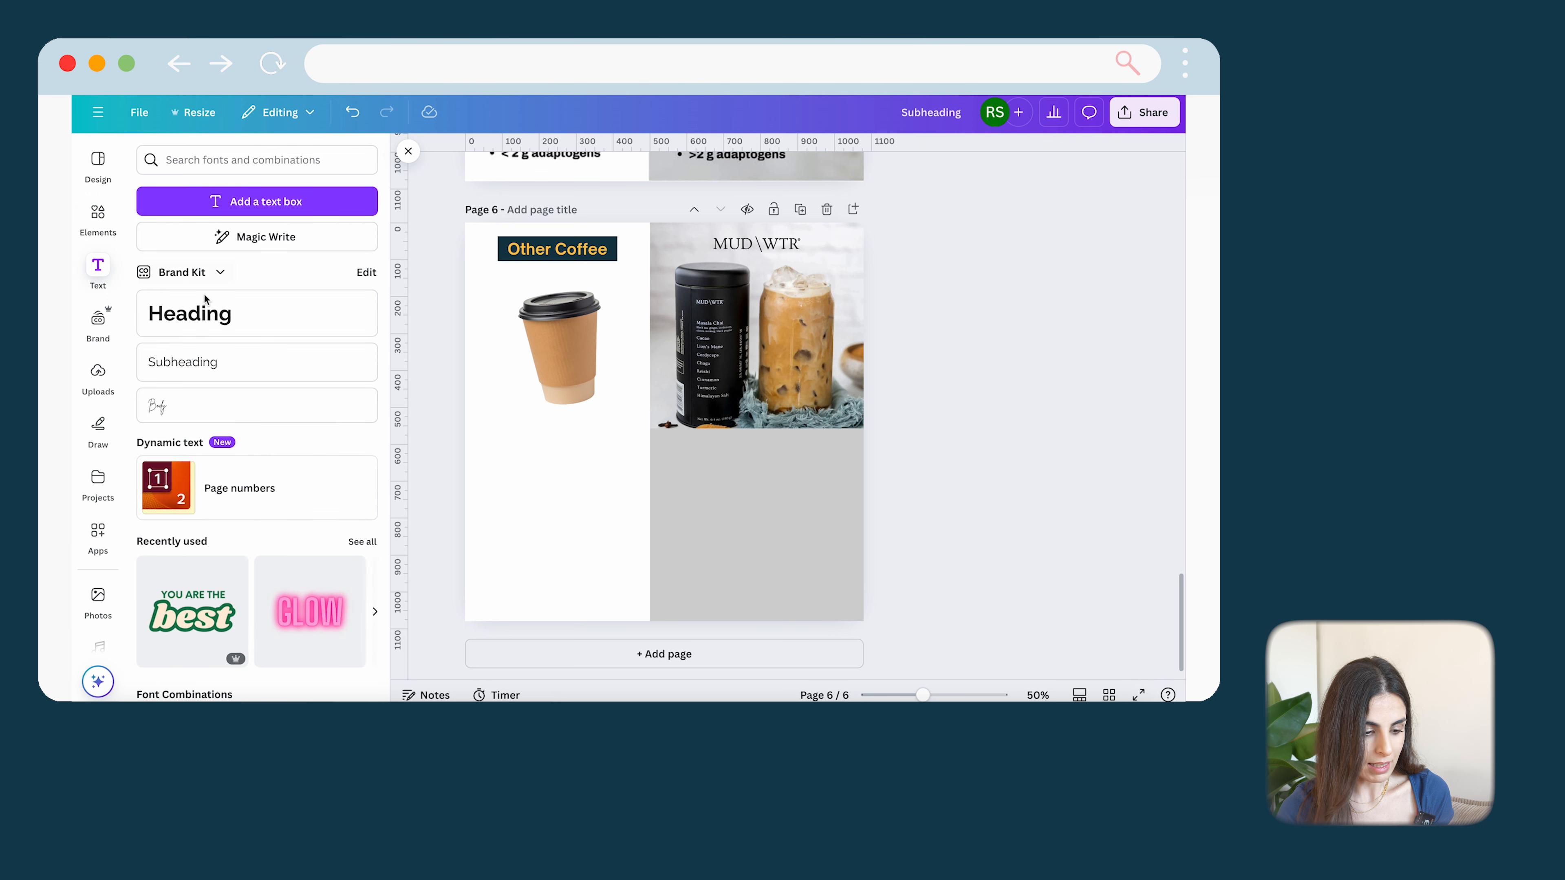
pyautogui.click(227, 326)
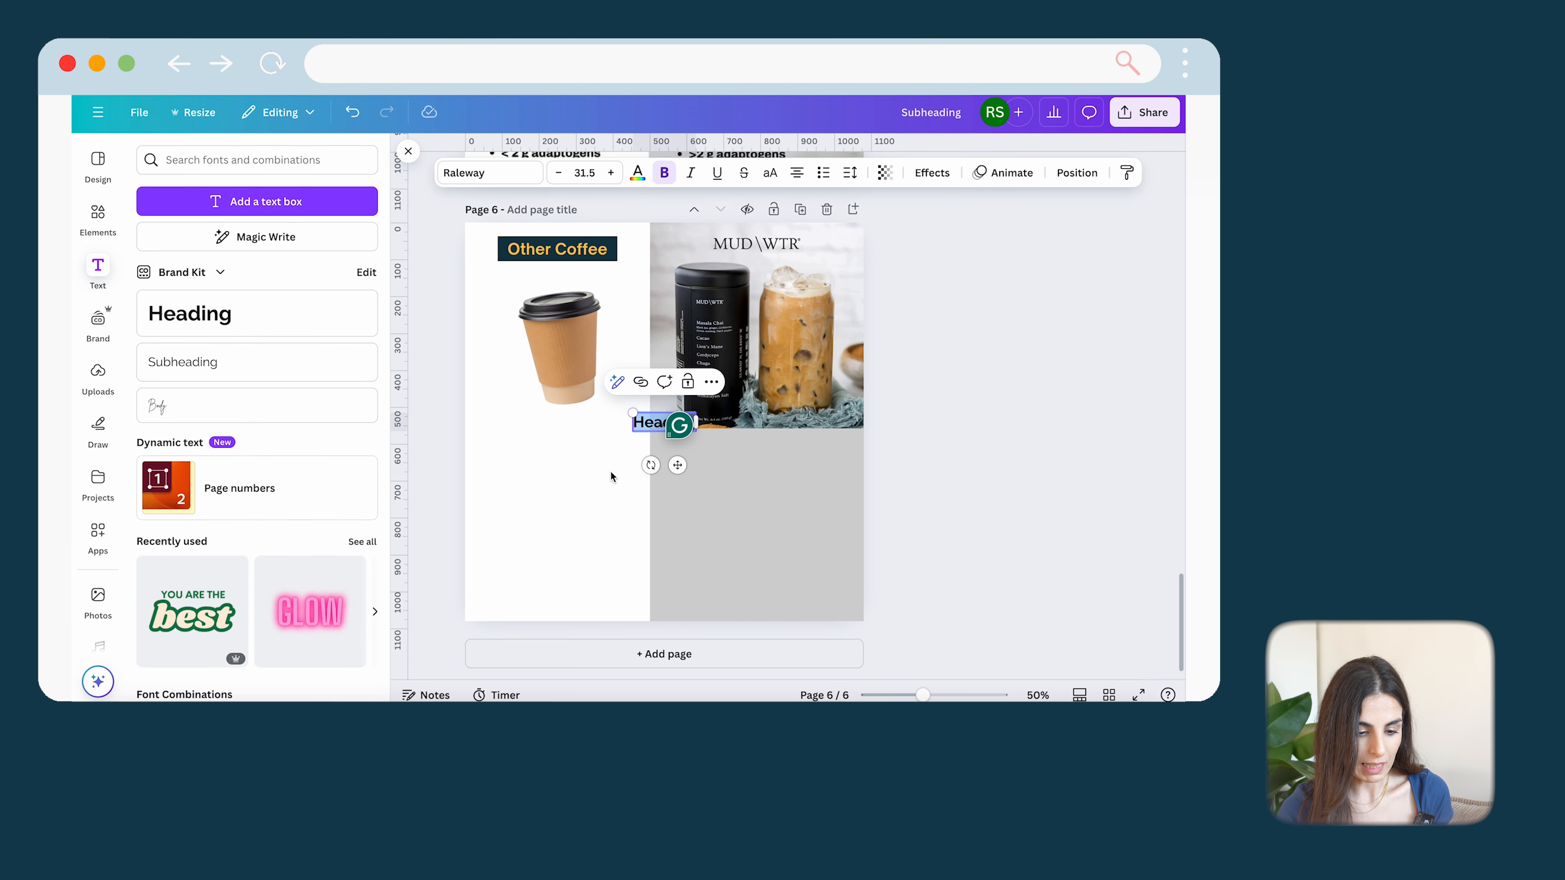
pyautogui.scroll(6, 604, 355)
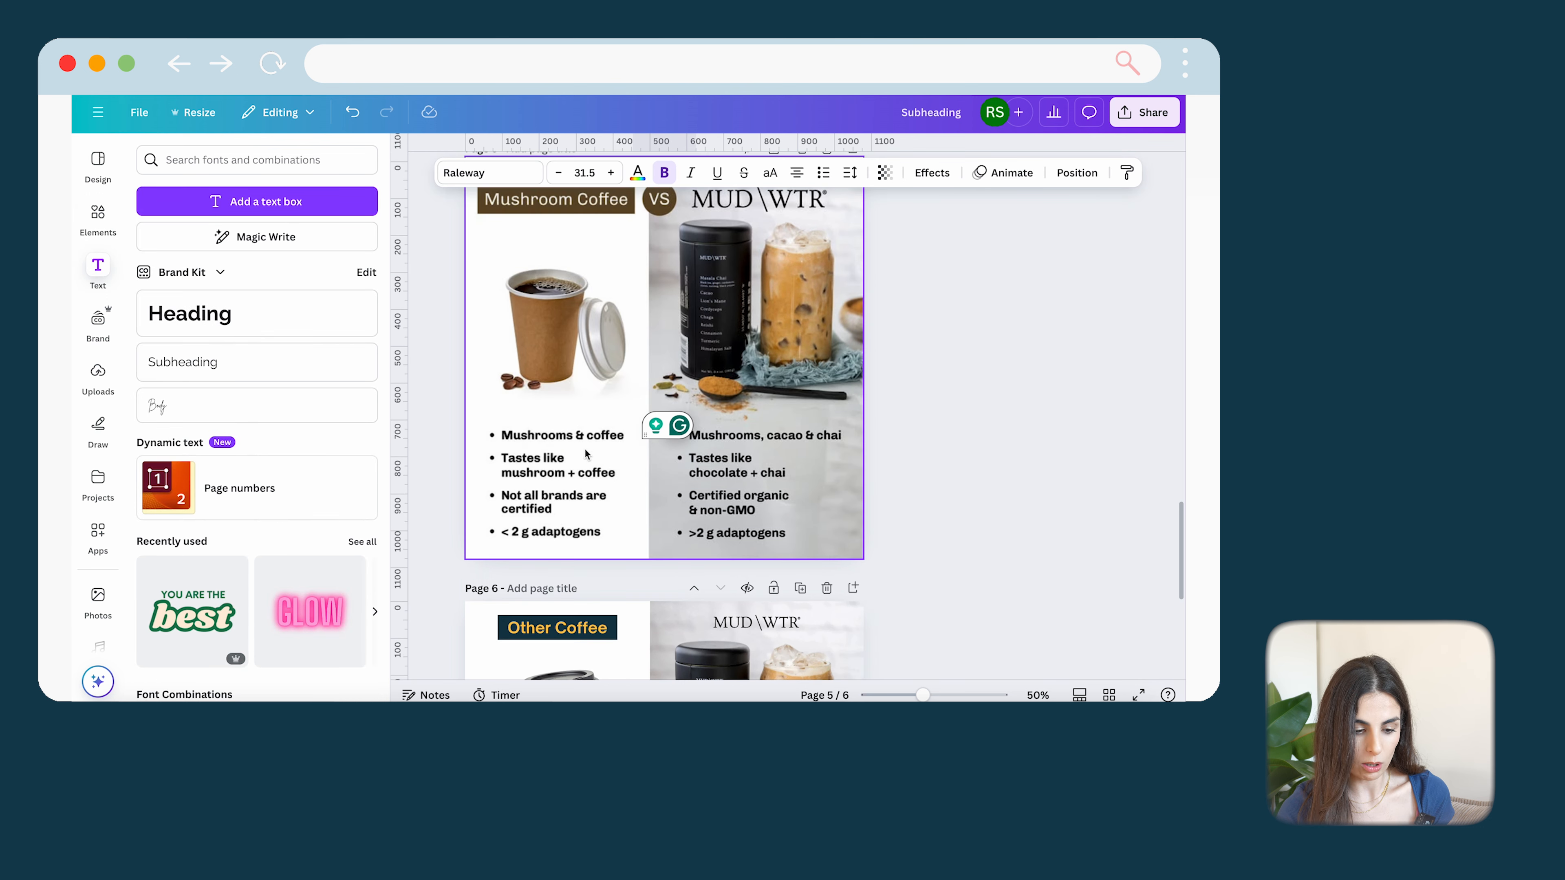
pyautogui.scroll(-6, 585, 449)
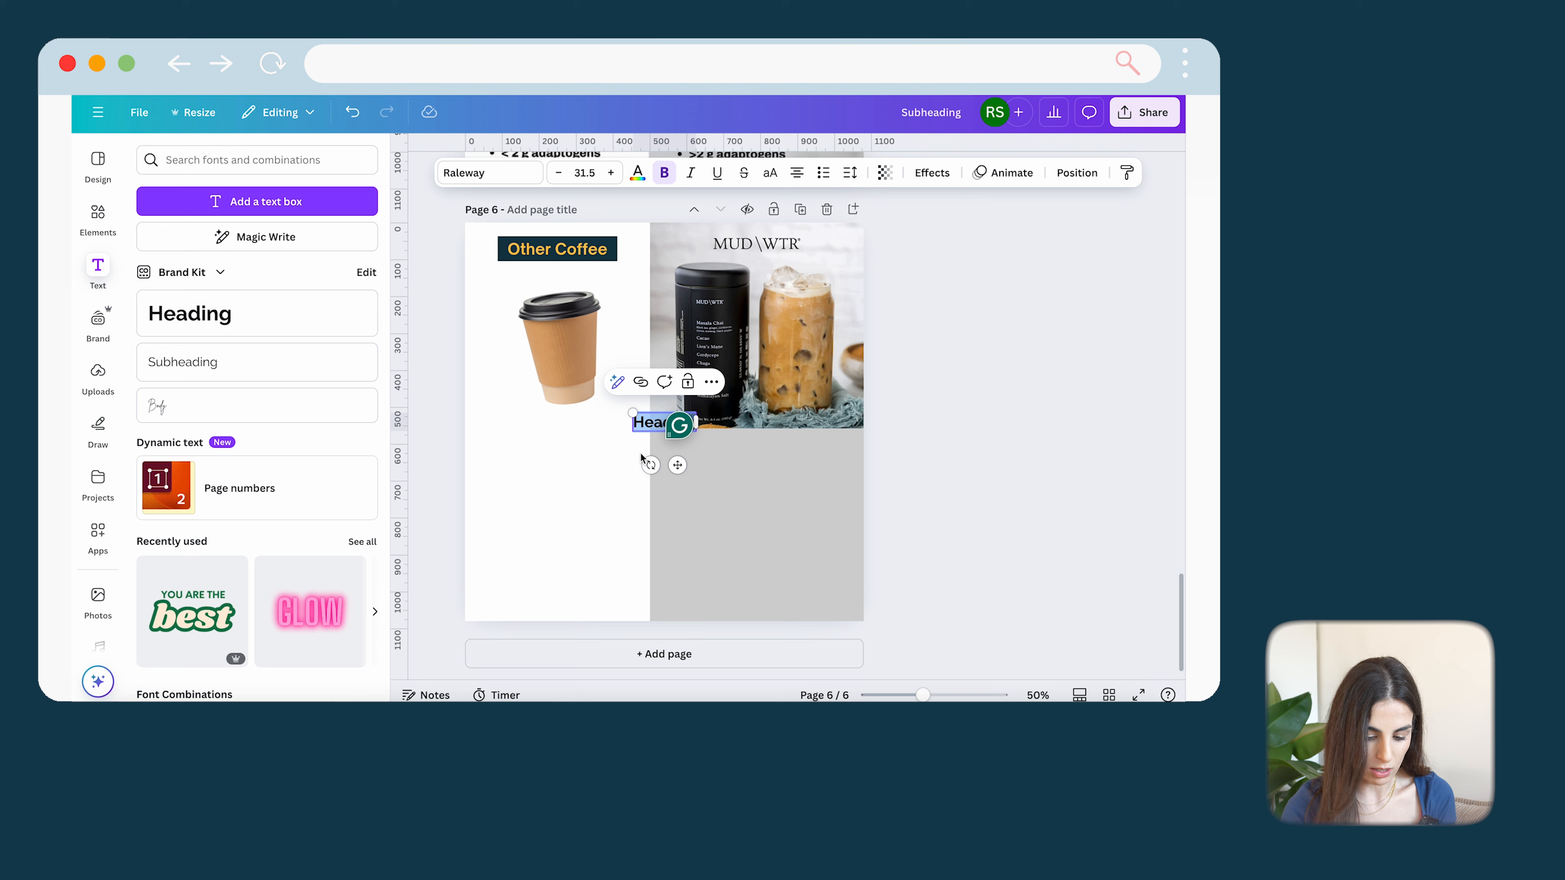
pyautogui.write('. Bulle')
pyautogui.press('BackSpace')
pyautogui.press('BackSpace')
pyautogui.press('BackSpace')
pyautogui.press('BackSpace')
pyautogui.press('BackSpace')
pyautogui.press('BackSpace')
pyautogui.press('BackSpace')
pyautogui.write('Bros #1')
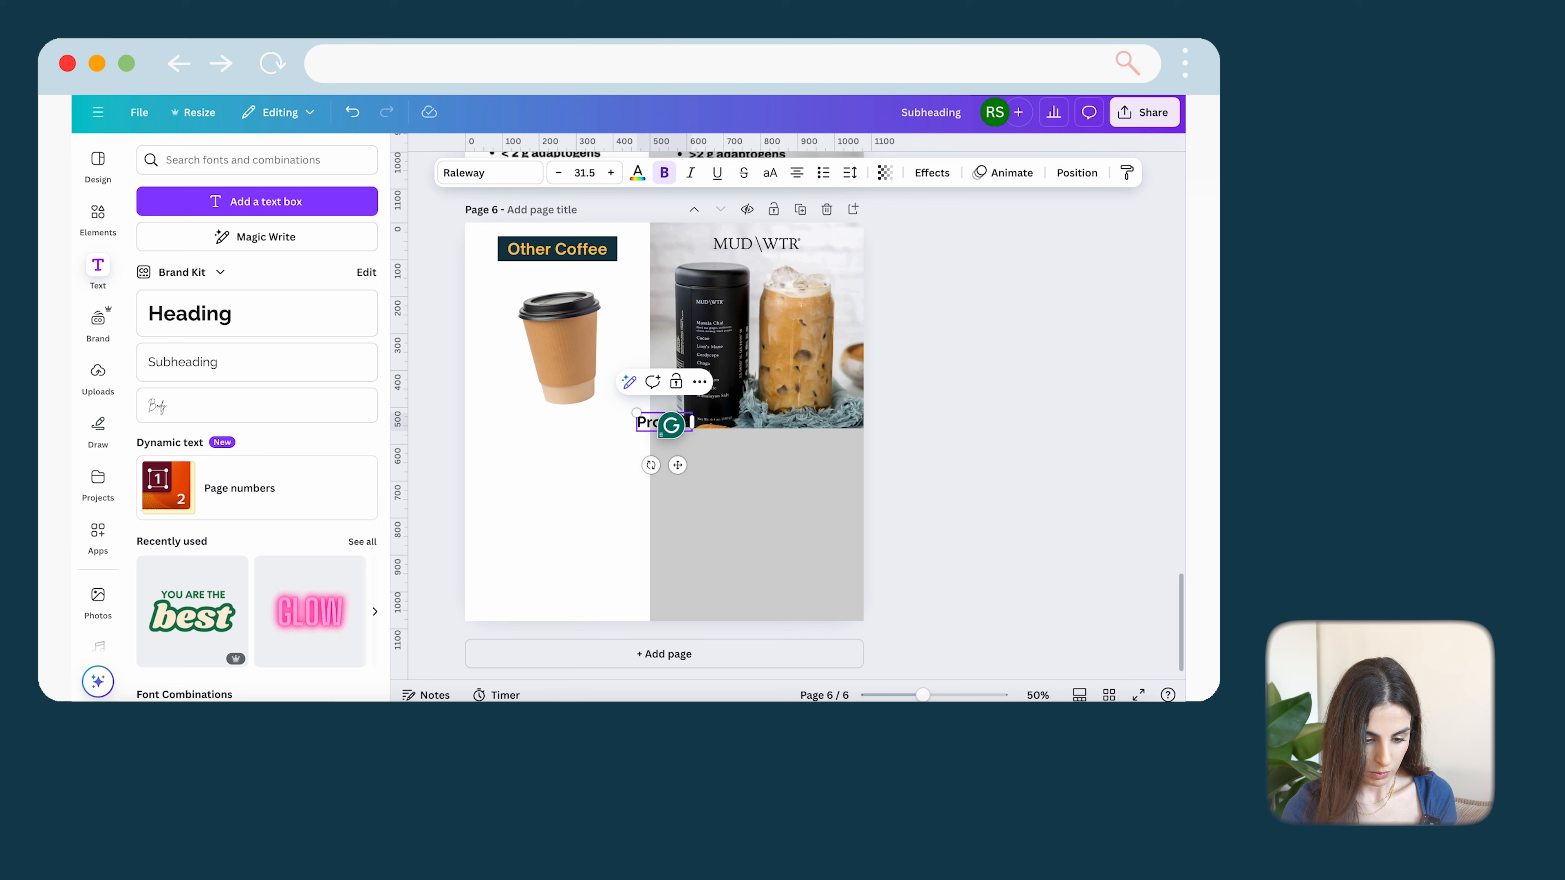
# Step: Place the "Pros #1" text at the top of the grey rectangle and format it as a bulleted item
pyautogui.click(635, 545)
pyautogui.moveTo(673, 426); pyautogui.dragTo(704, 471)
pyautogui.click(823, 173)
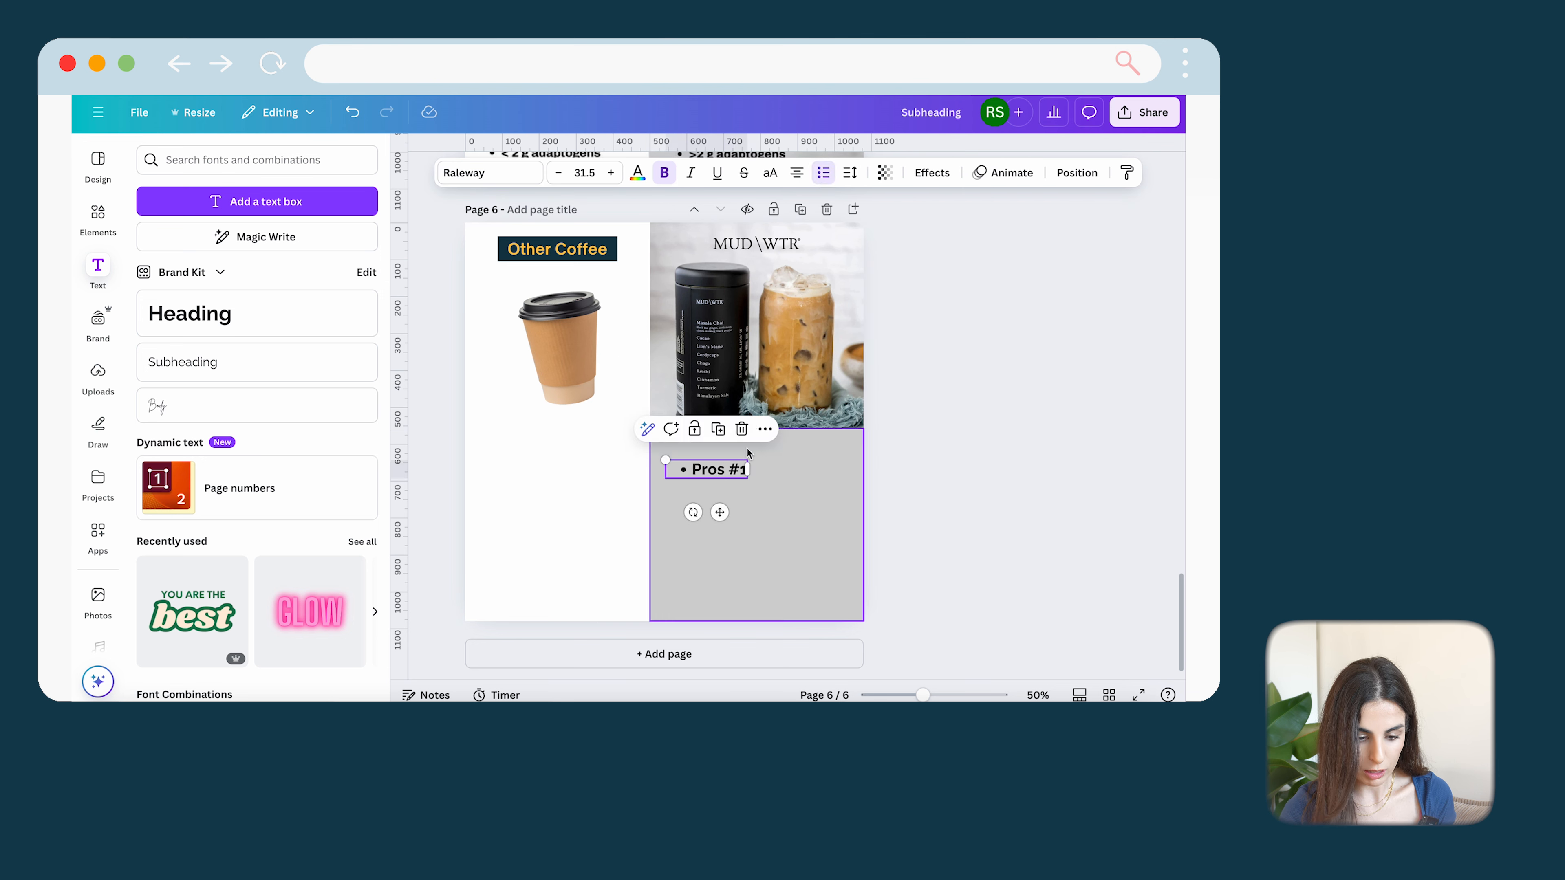
# Step: Duplicate the "Pros #1" bullet twice, stack the copies beneath it, and place the three-bullet set under the takeaway cup
pyautogui.press('super+d')
pyautogui.moveTo(728, 482); pyautogui.dragTo(721, 495)
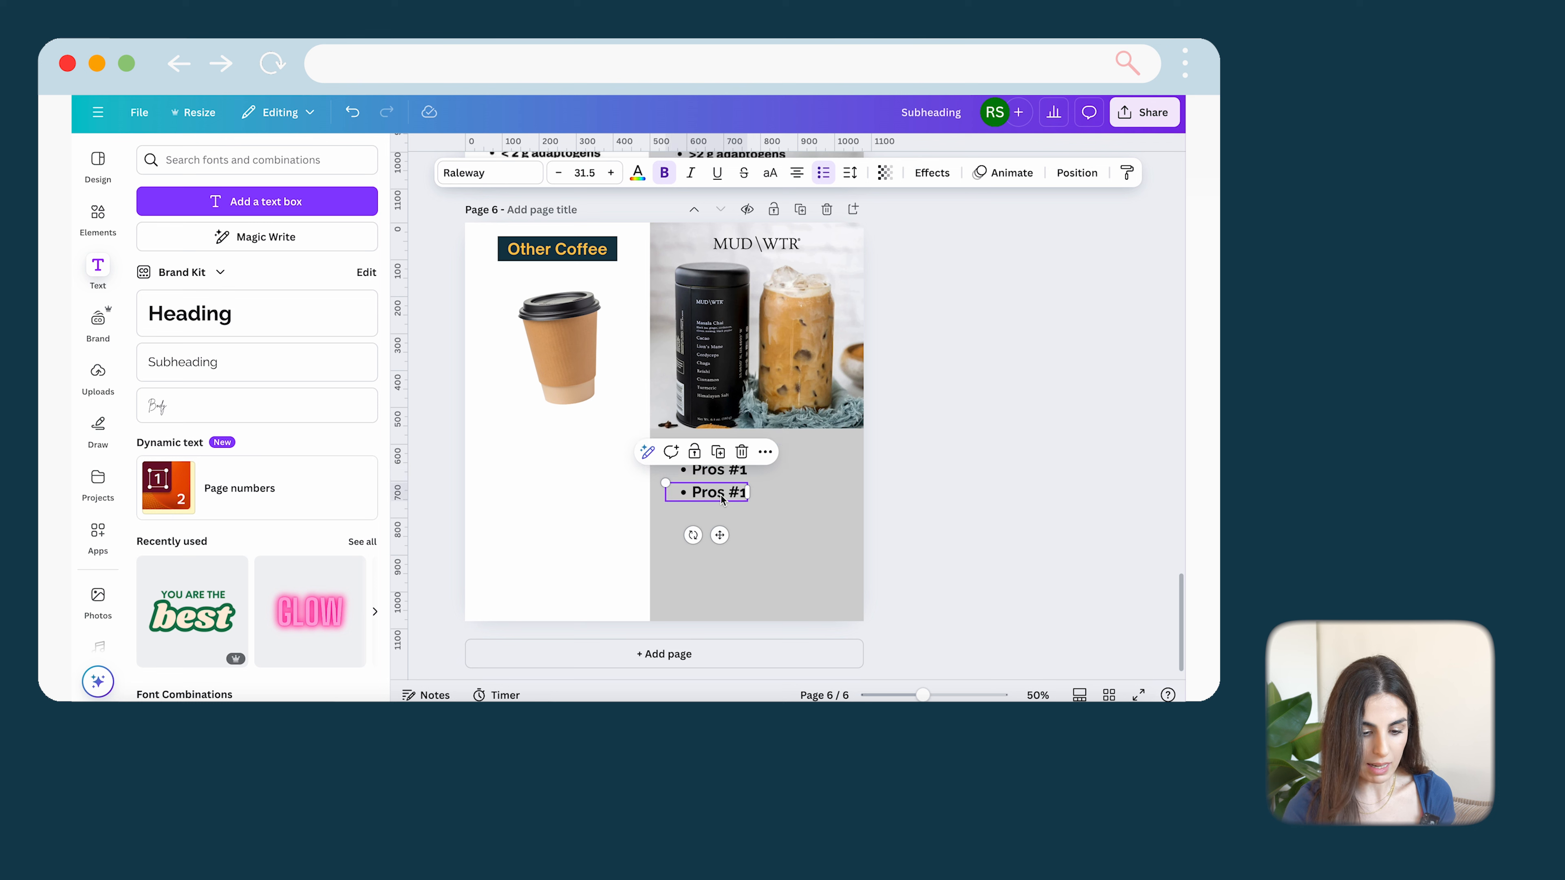
pyautogui.press('super+d')
pyautogui.moveTo(721, 495); pyautogui.dragTo(714, 511)
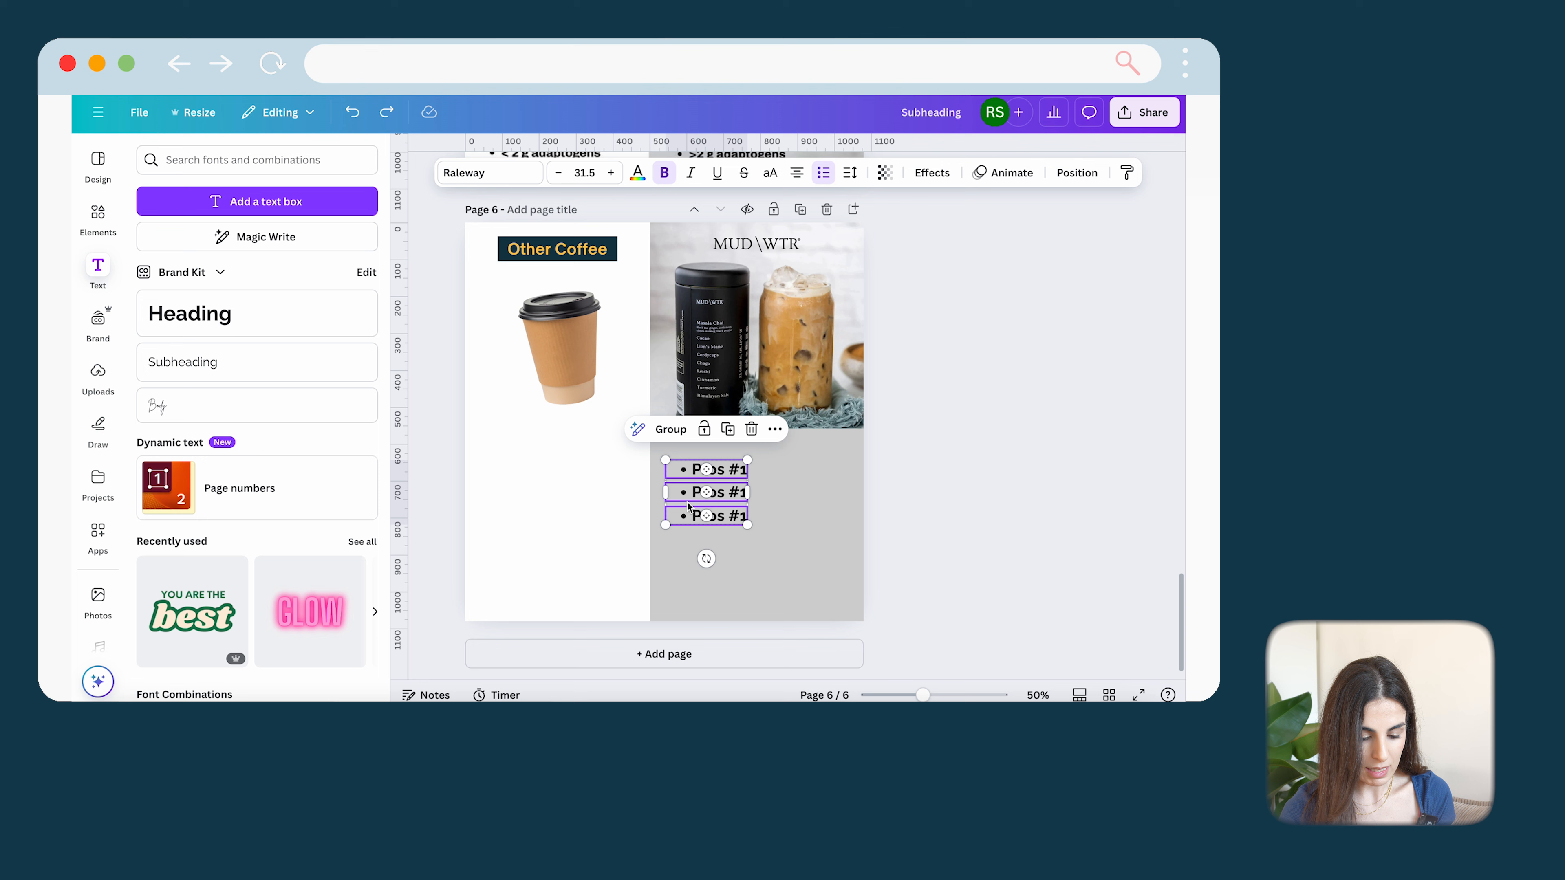
pyautogui.moveTo(688, 505); pyautogui.dragTo(557, 509)
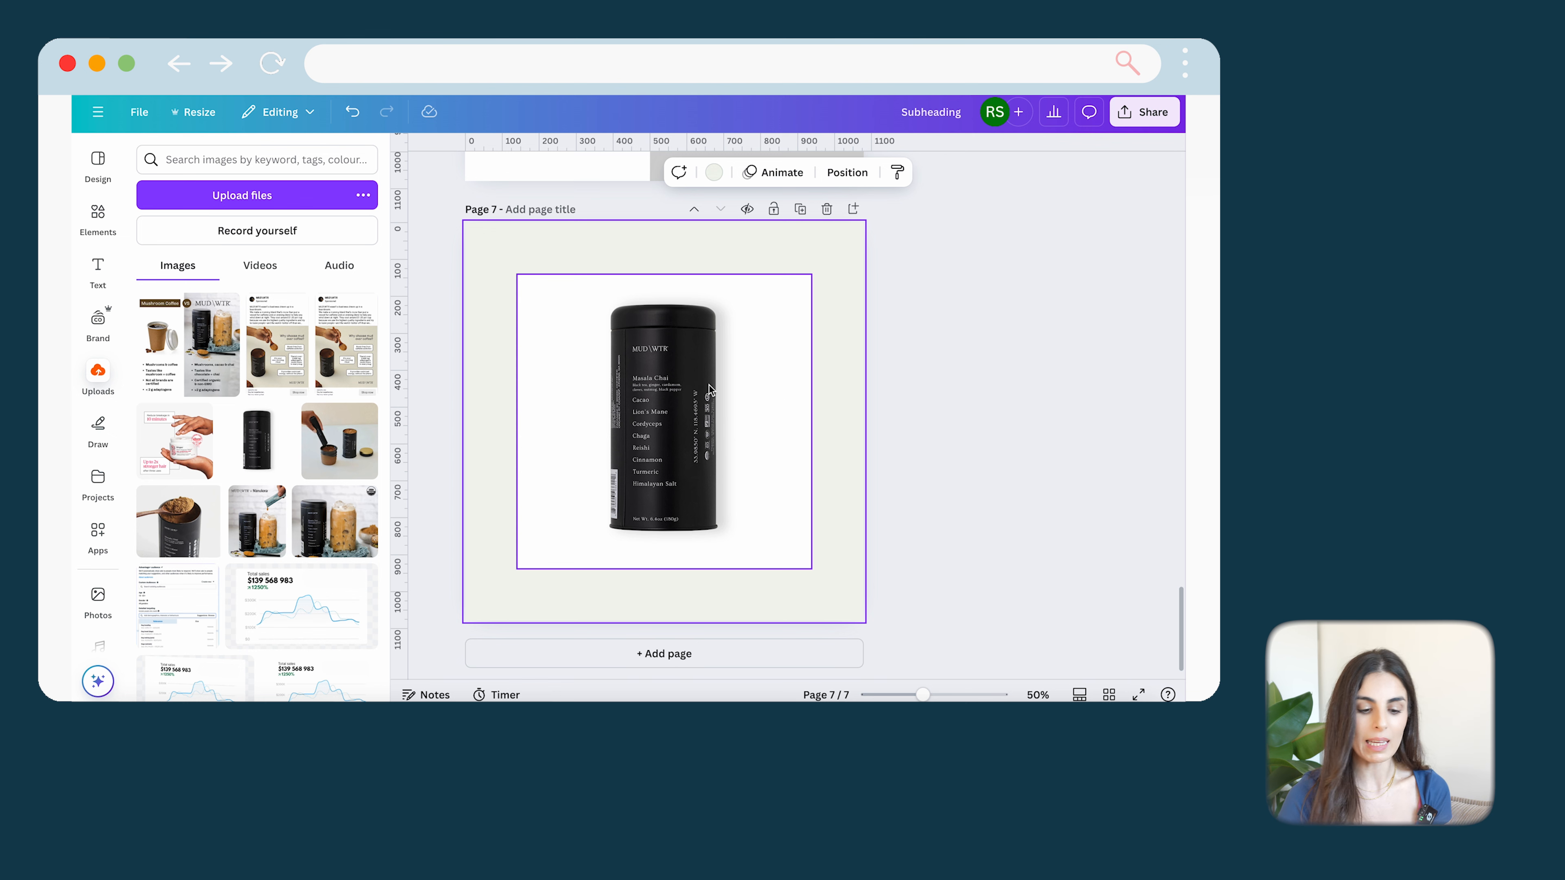
# Step: Remove the white background from the black MUD\WTR tin image on page 7
pyautogui.click(701, 395)
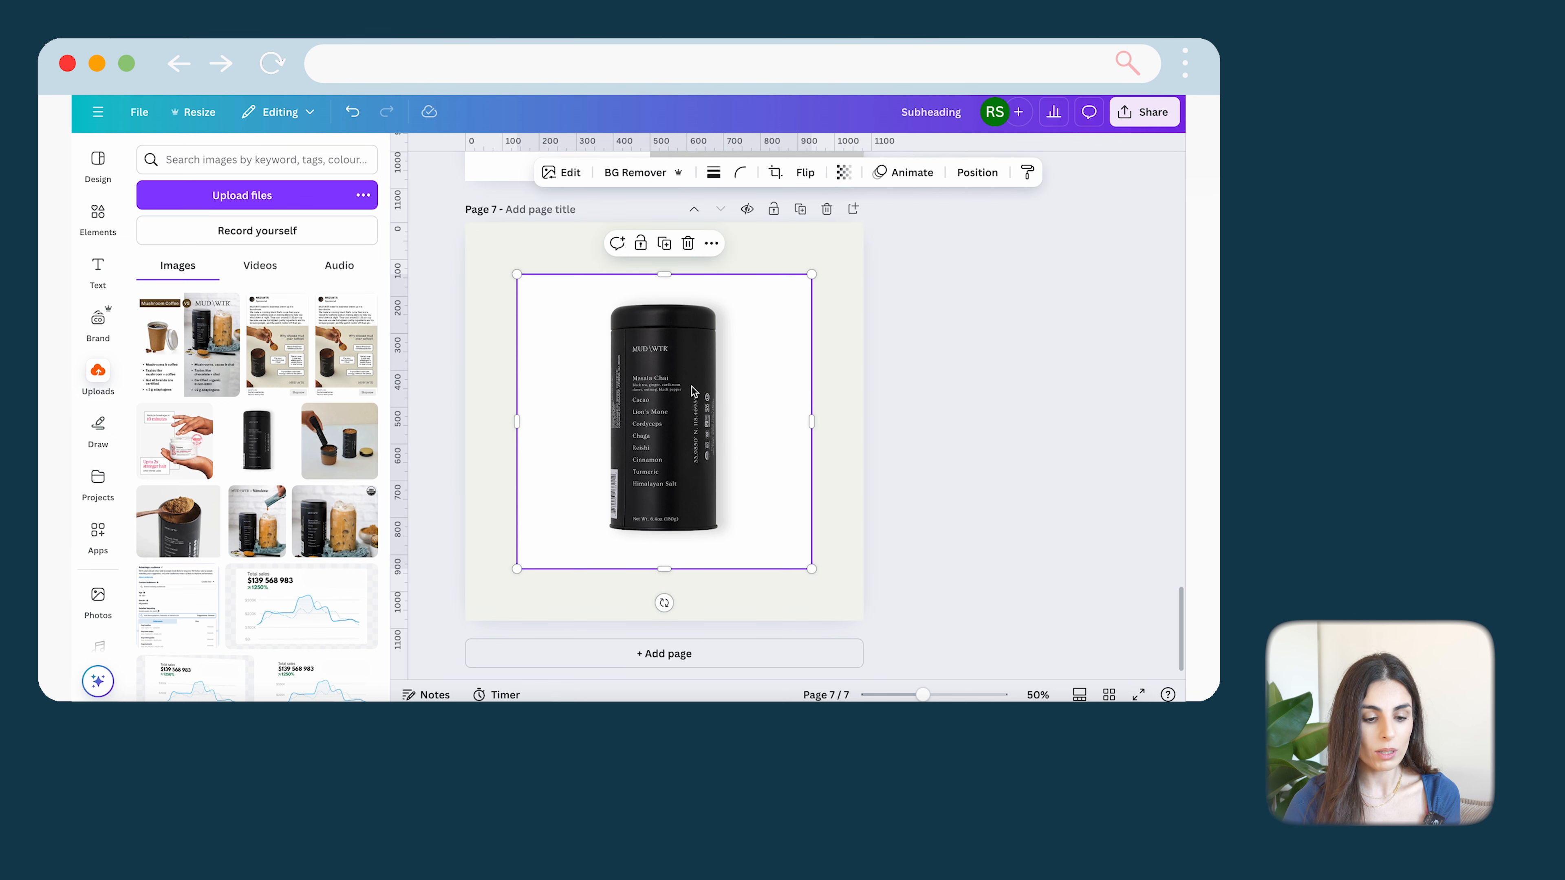
pyautogui.click(636, 179)
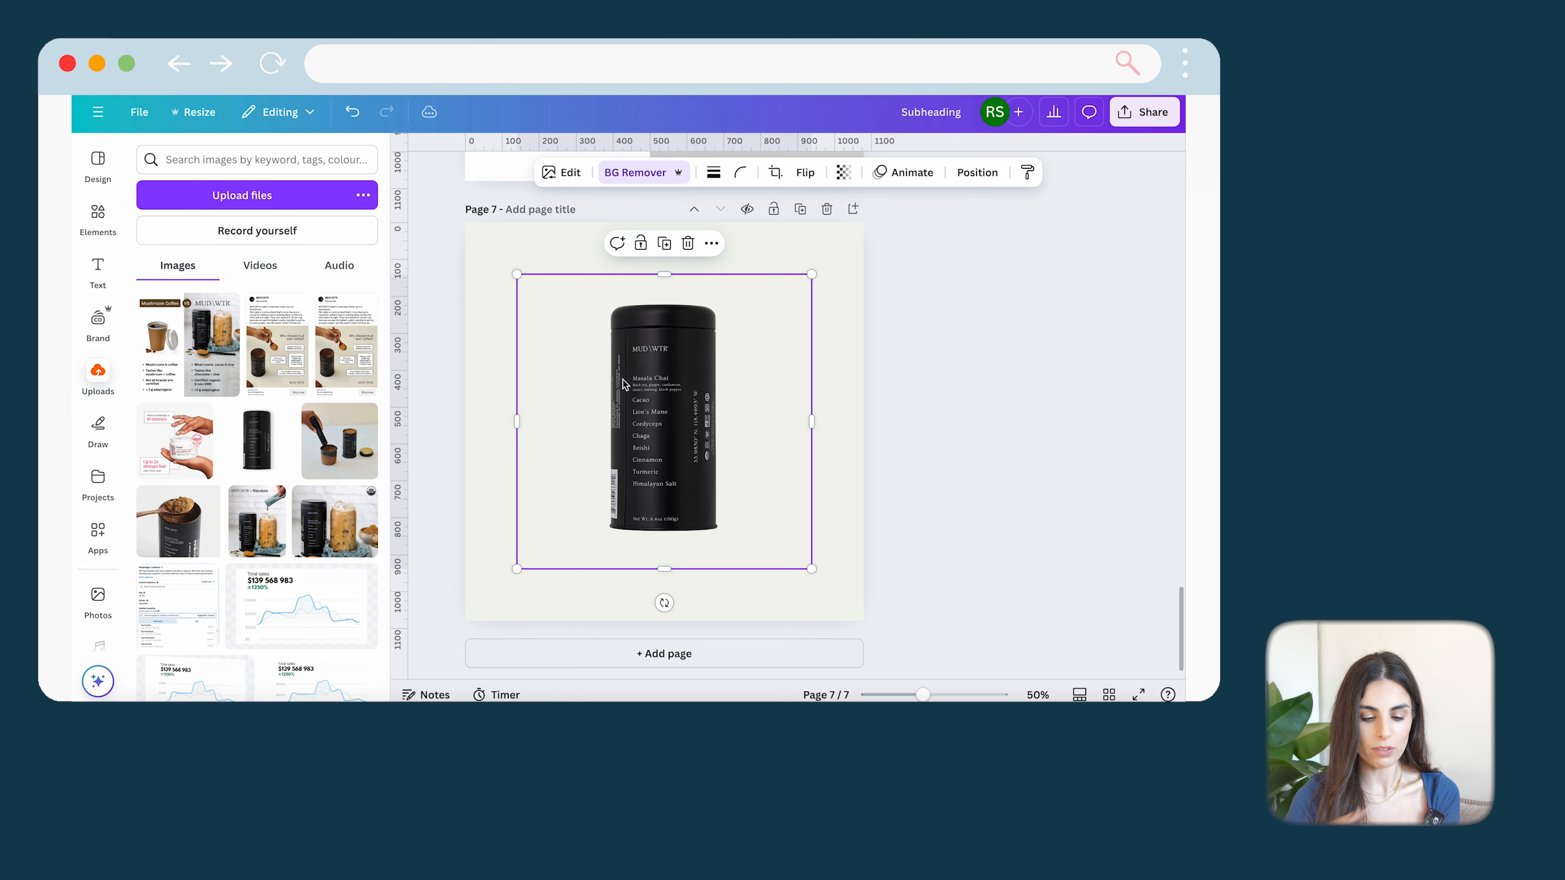
pyautogui.click(847, 445)
# Step: Apply a Drop shadow effect to the black tin image
pyautogui.click(703, 416)
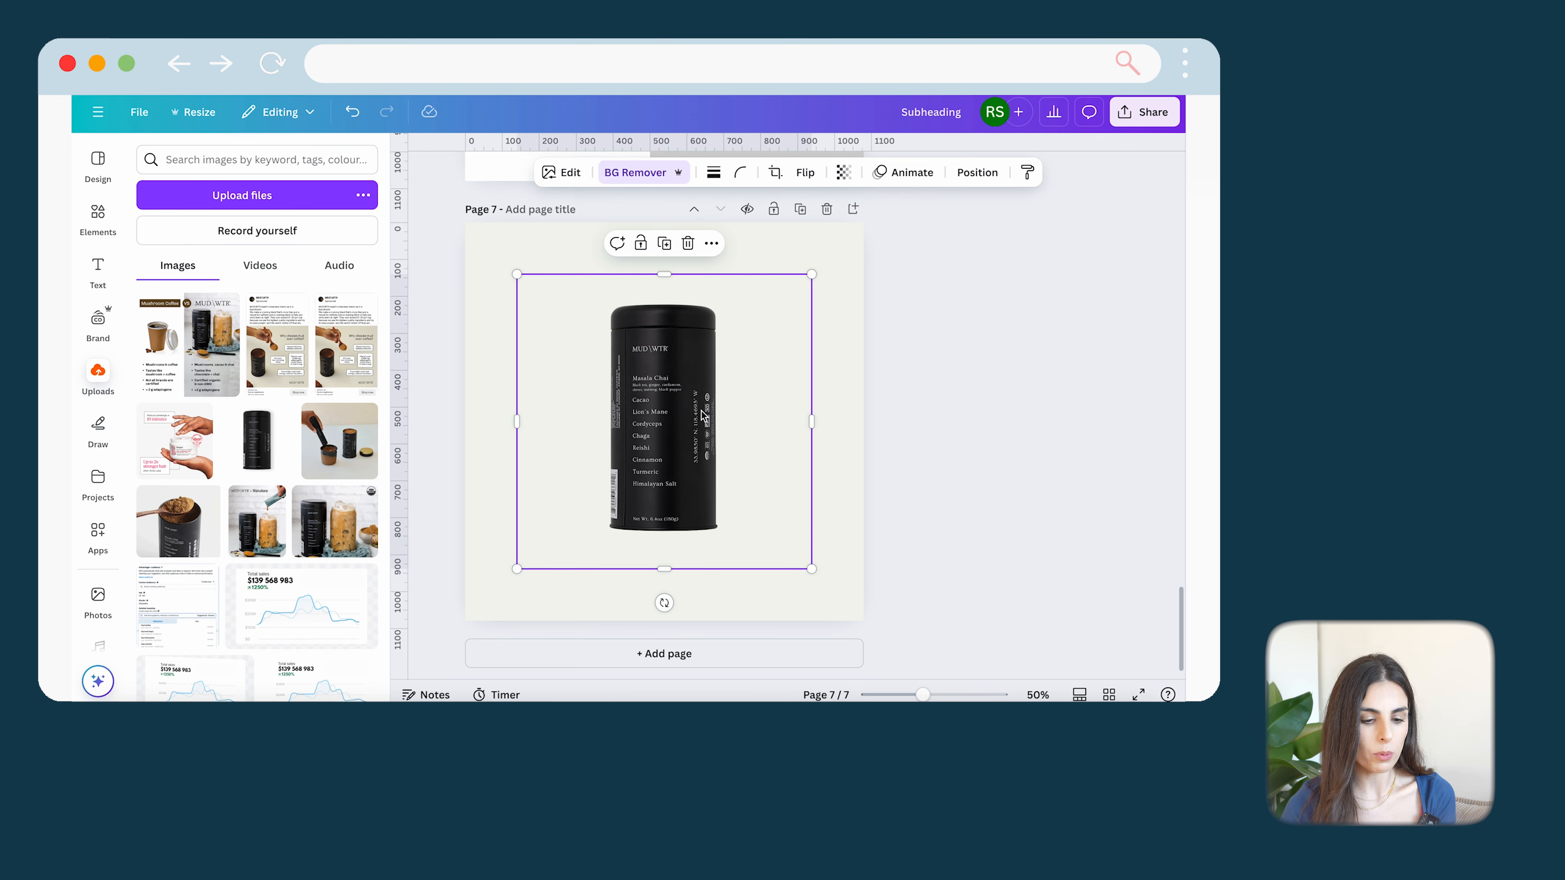
pyautogui.click(561, 172)
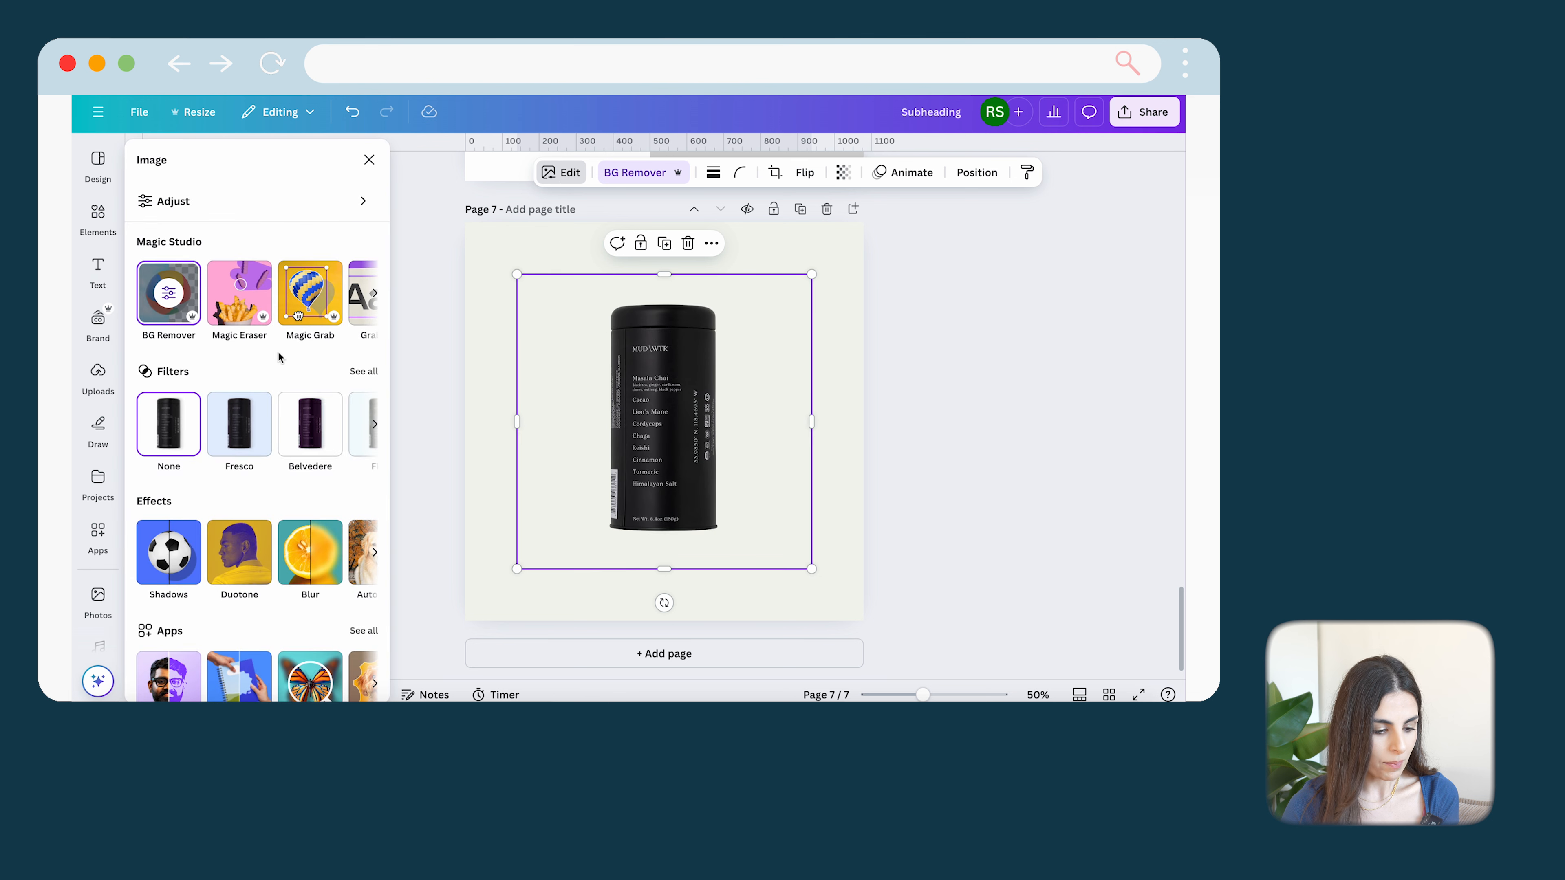
pyautogui.click(179, 591)
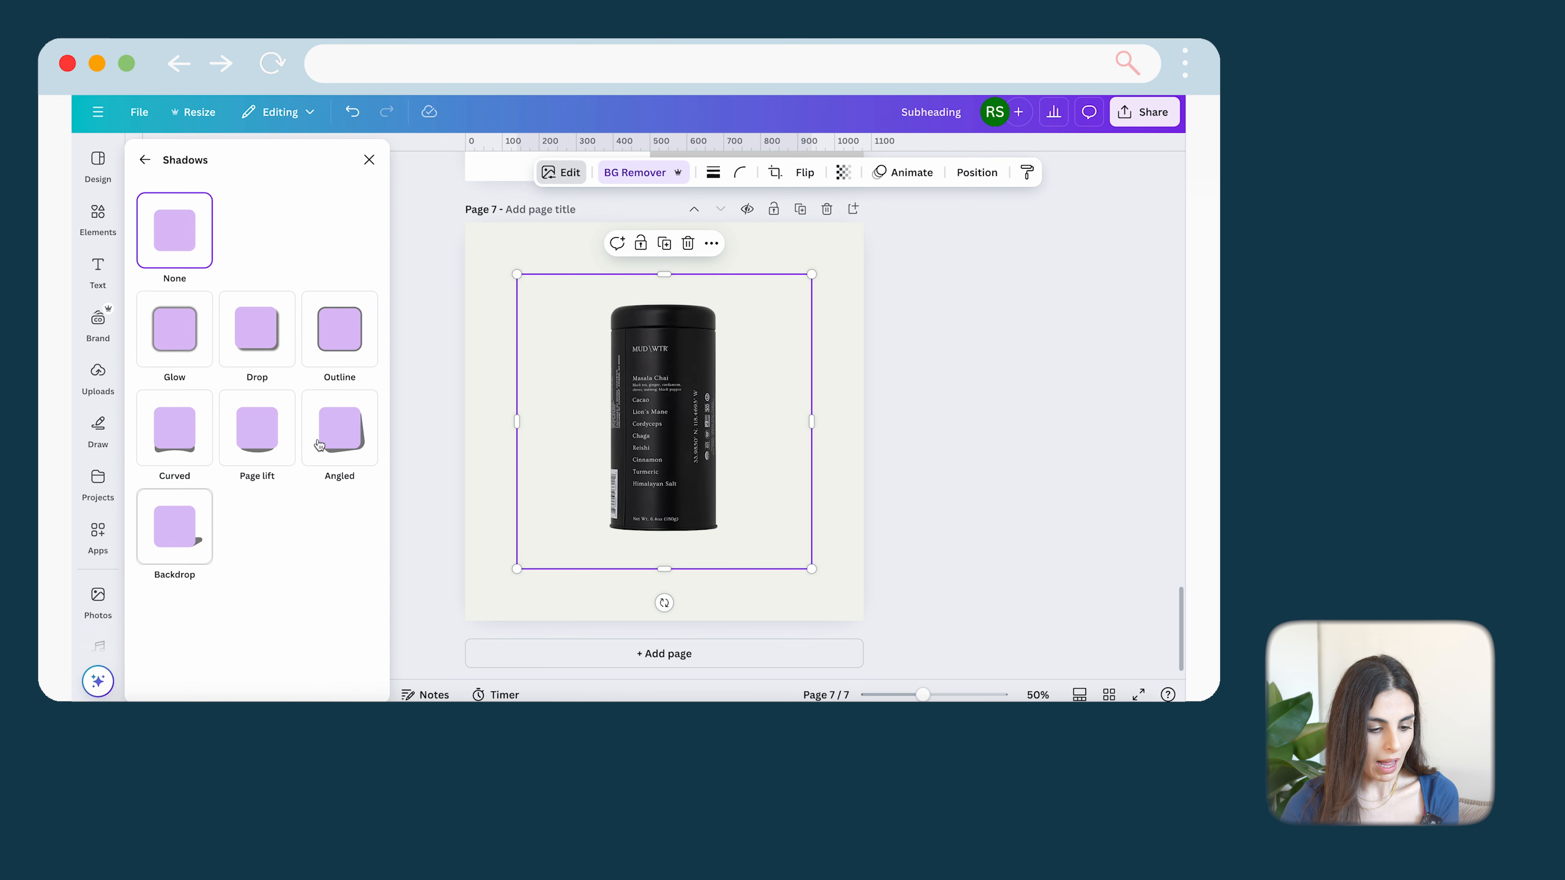
pyautogui.click(292, 352)
pyautogui.click(879, 485)
# Step: Enlarge the tin image slightly and reposition it in the middle of page 7
pyautogui.click(794, 472)
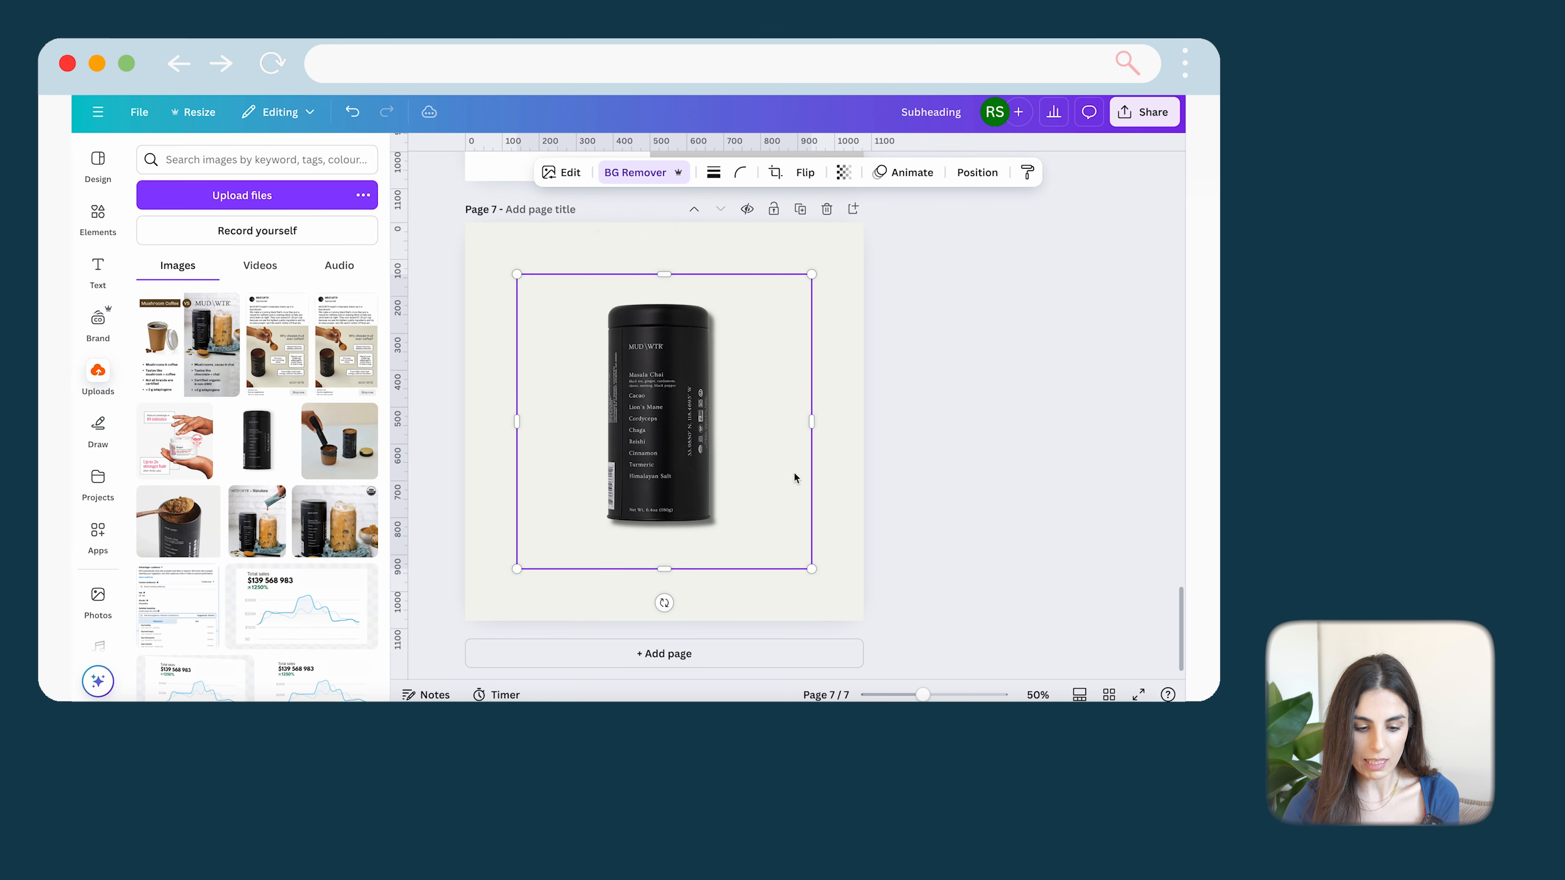
pyautogui.moveTo(815, 570); pyautogui.dragTo(852, 626)
pyautogui.moveTo(682, 444); pyautogui.dragTo(657, 434)
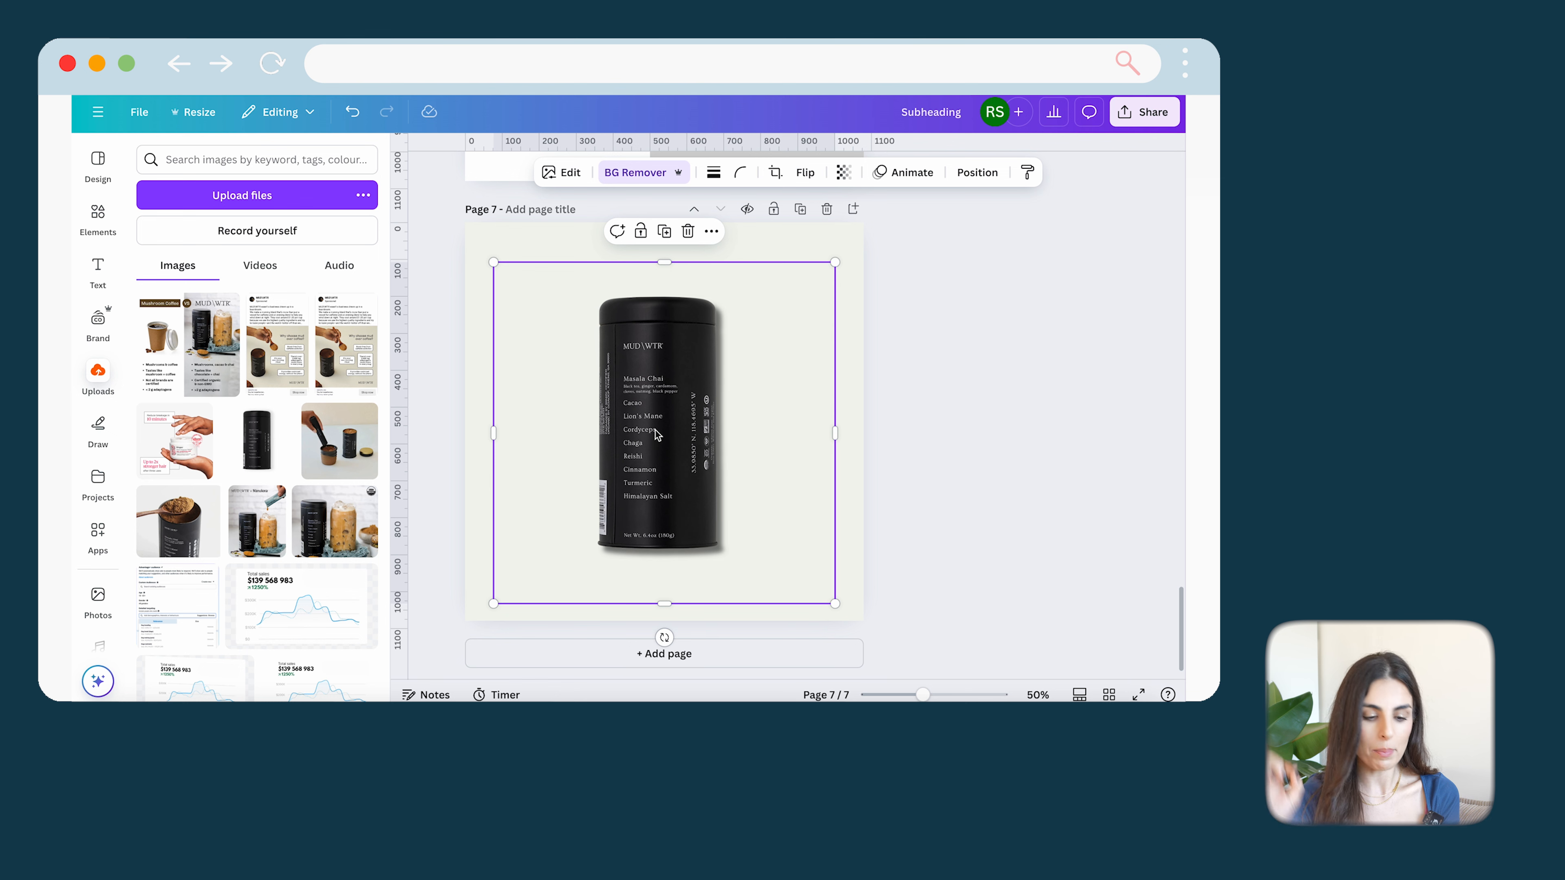
# Step: Review the callout layout of the page 1 ad and the other earlier pages as reference for page 7
pyautogui.click(936, 397)
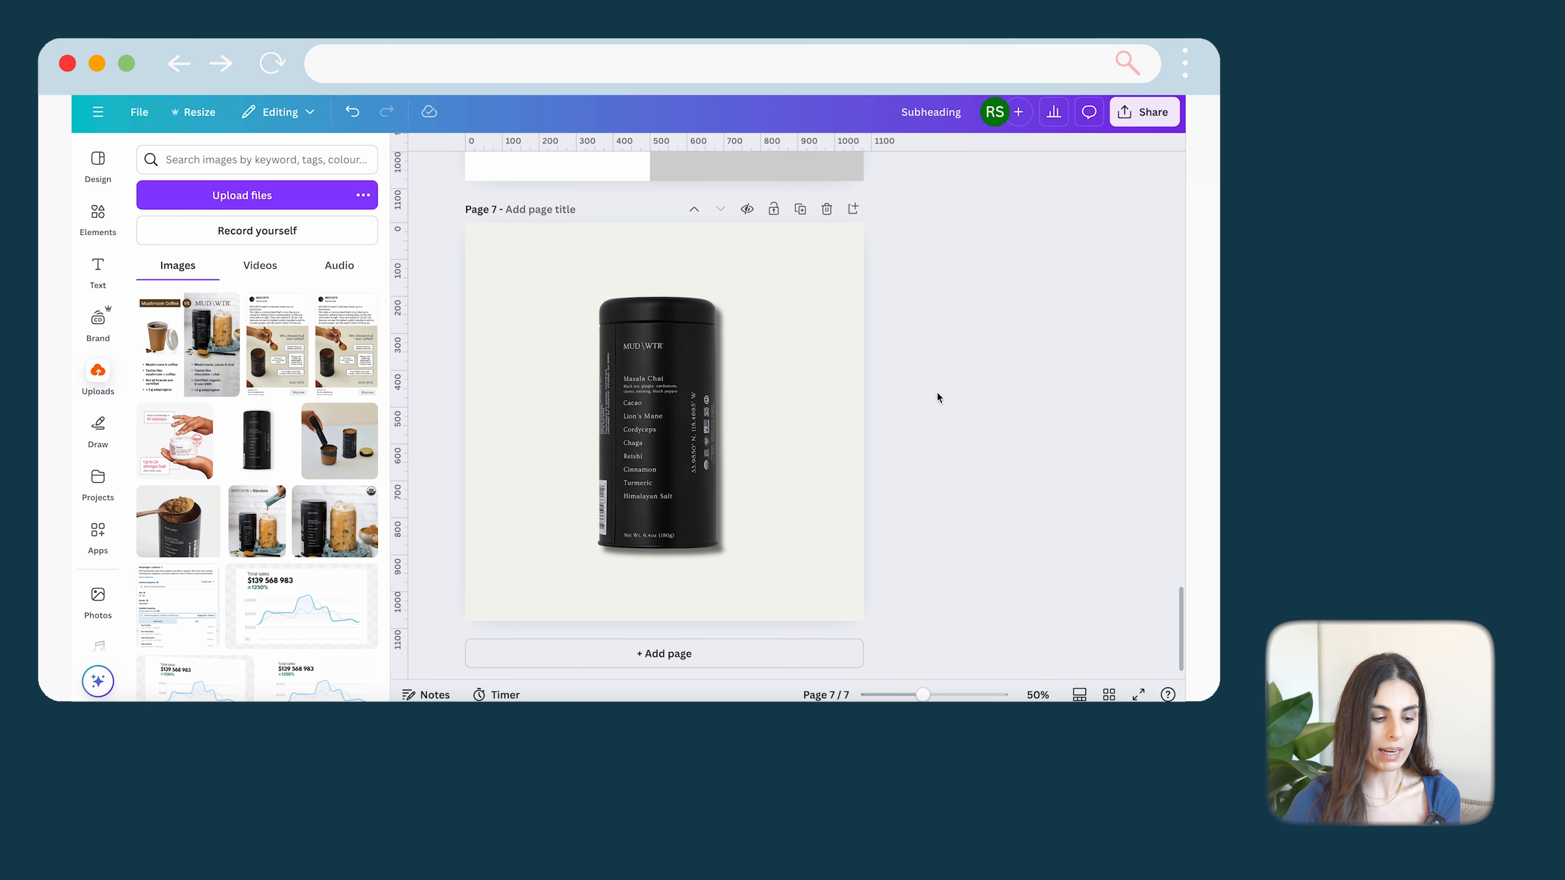
pyautogui.scroll(15, 937, 393)
pyautogui.scroll(5, 934, 394)
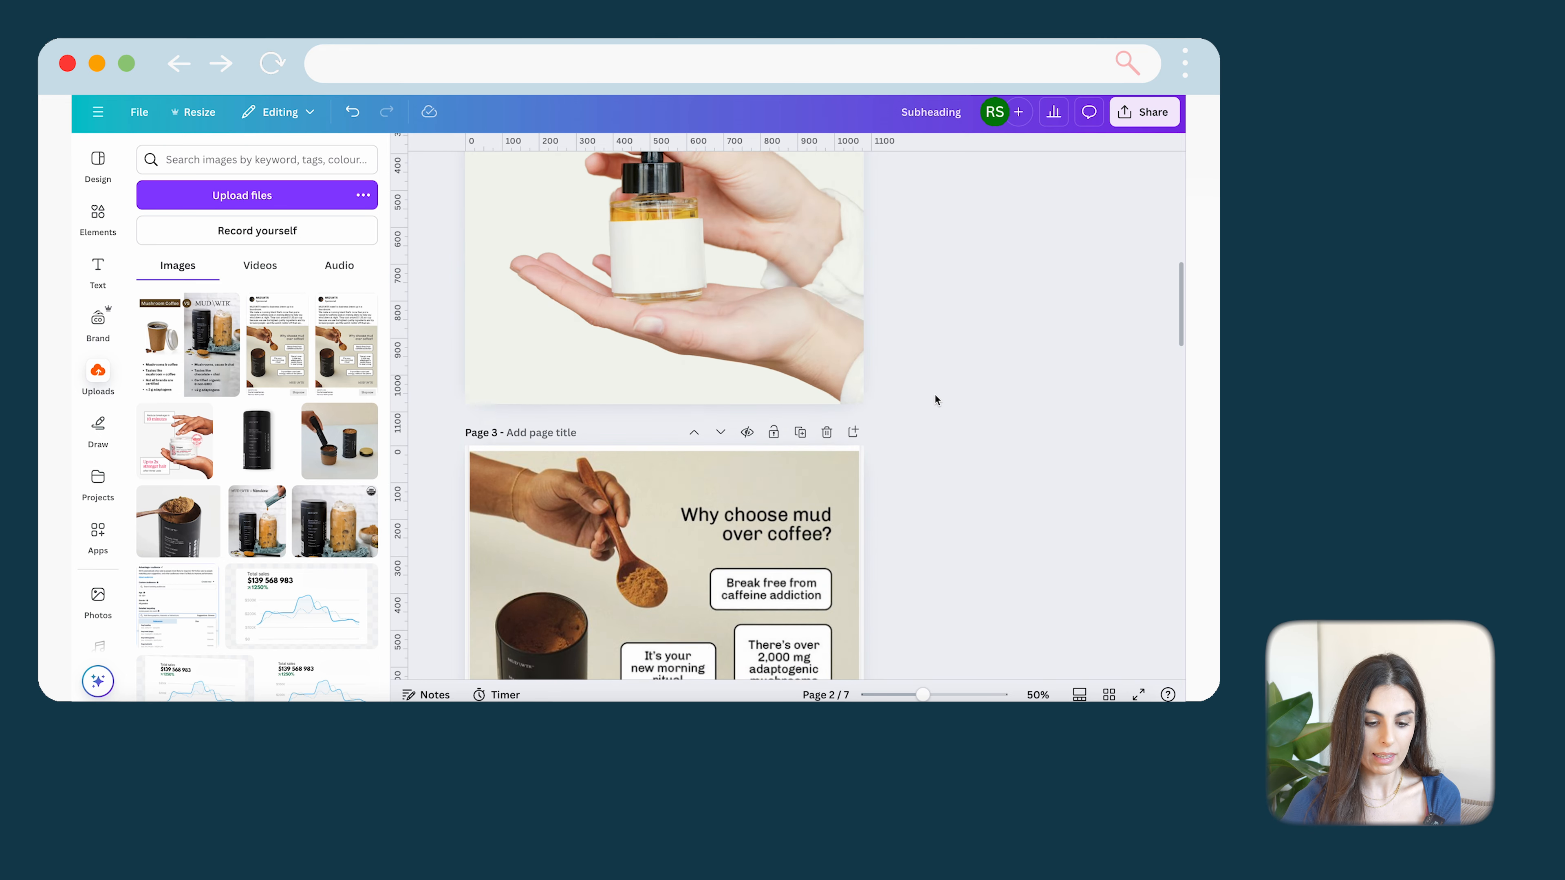
pyautogui.scroll(-2, 934, 394)
pyautogui.scroll(3, 793, 412)
pyautogui.scroll(4, 692, 368)
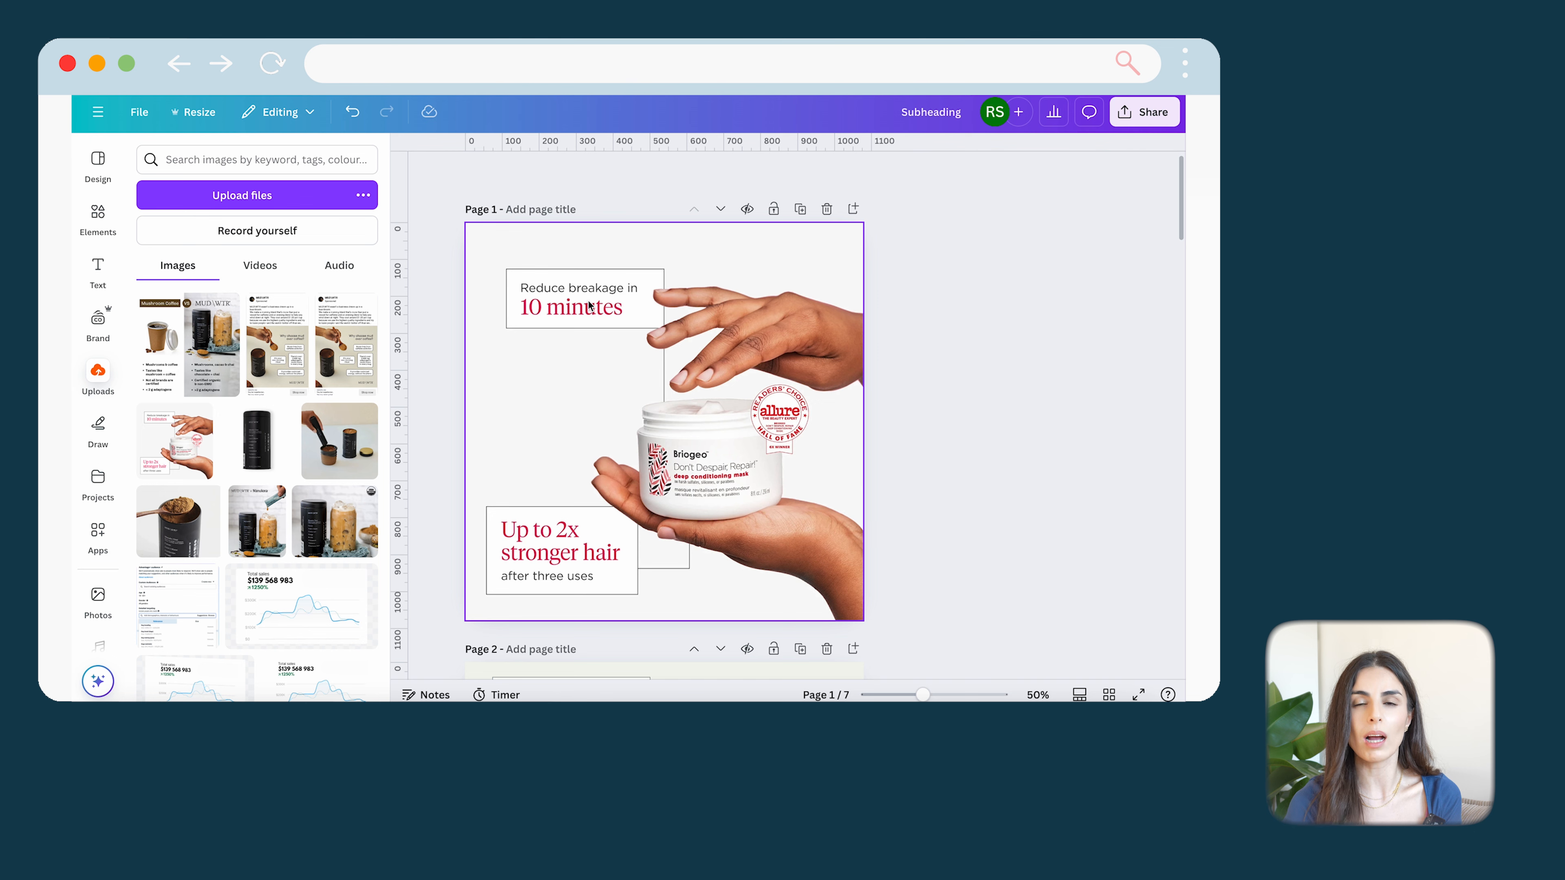
pyautogui.scroll(-20, 589, 305)
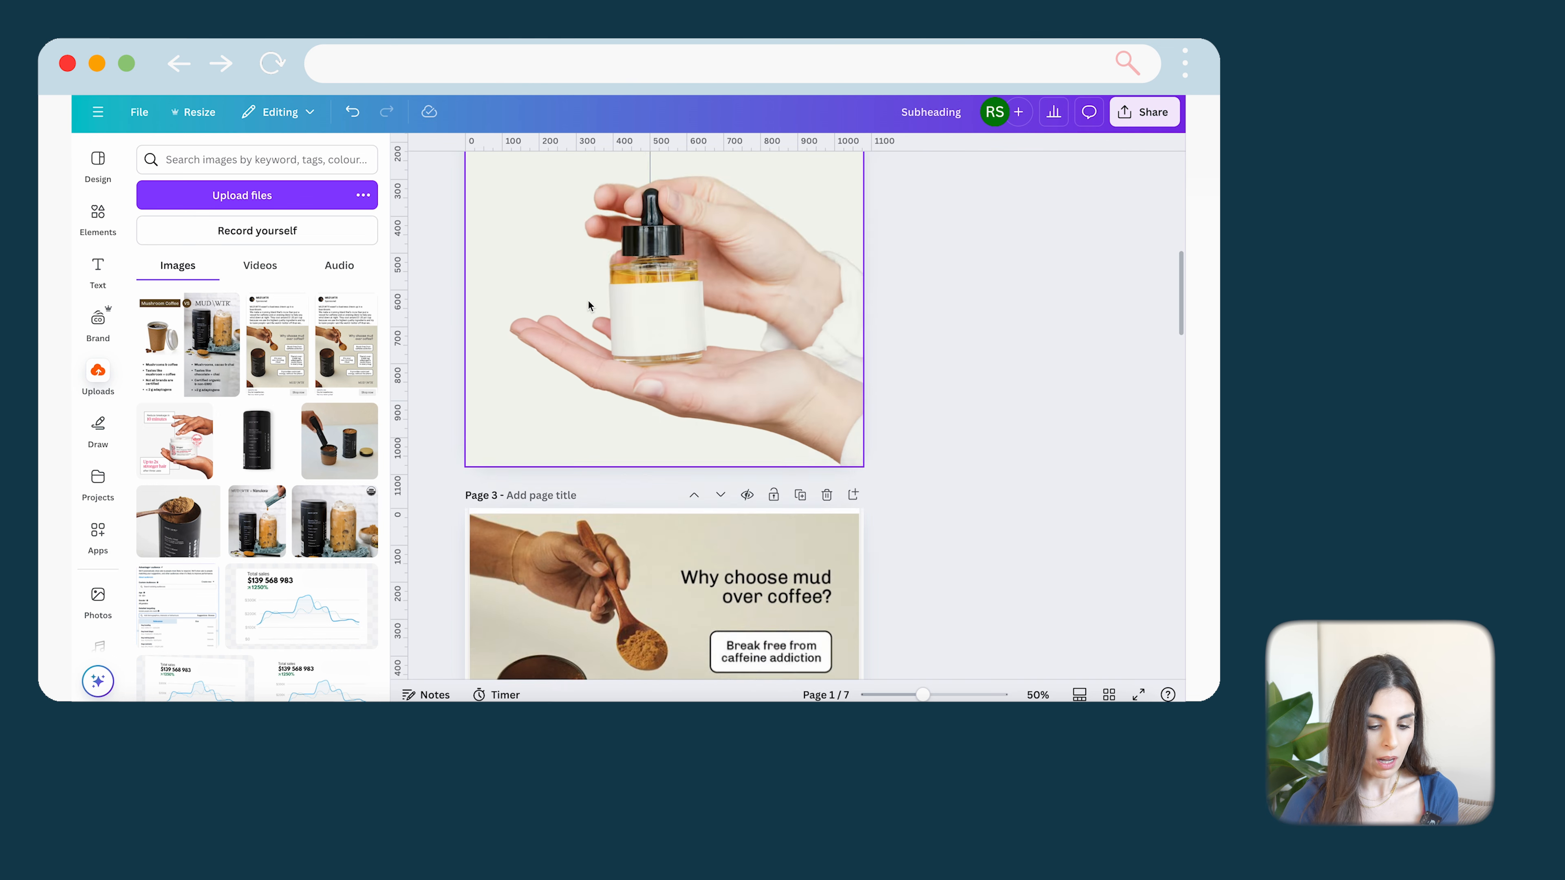
pyautogui.scroll(-3, 588, 305)
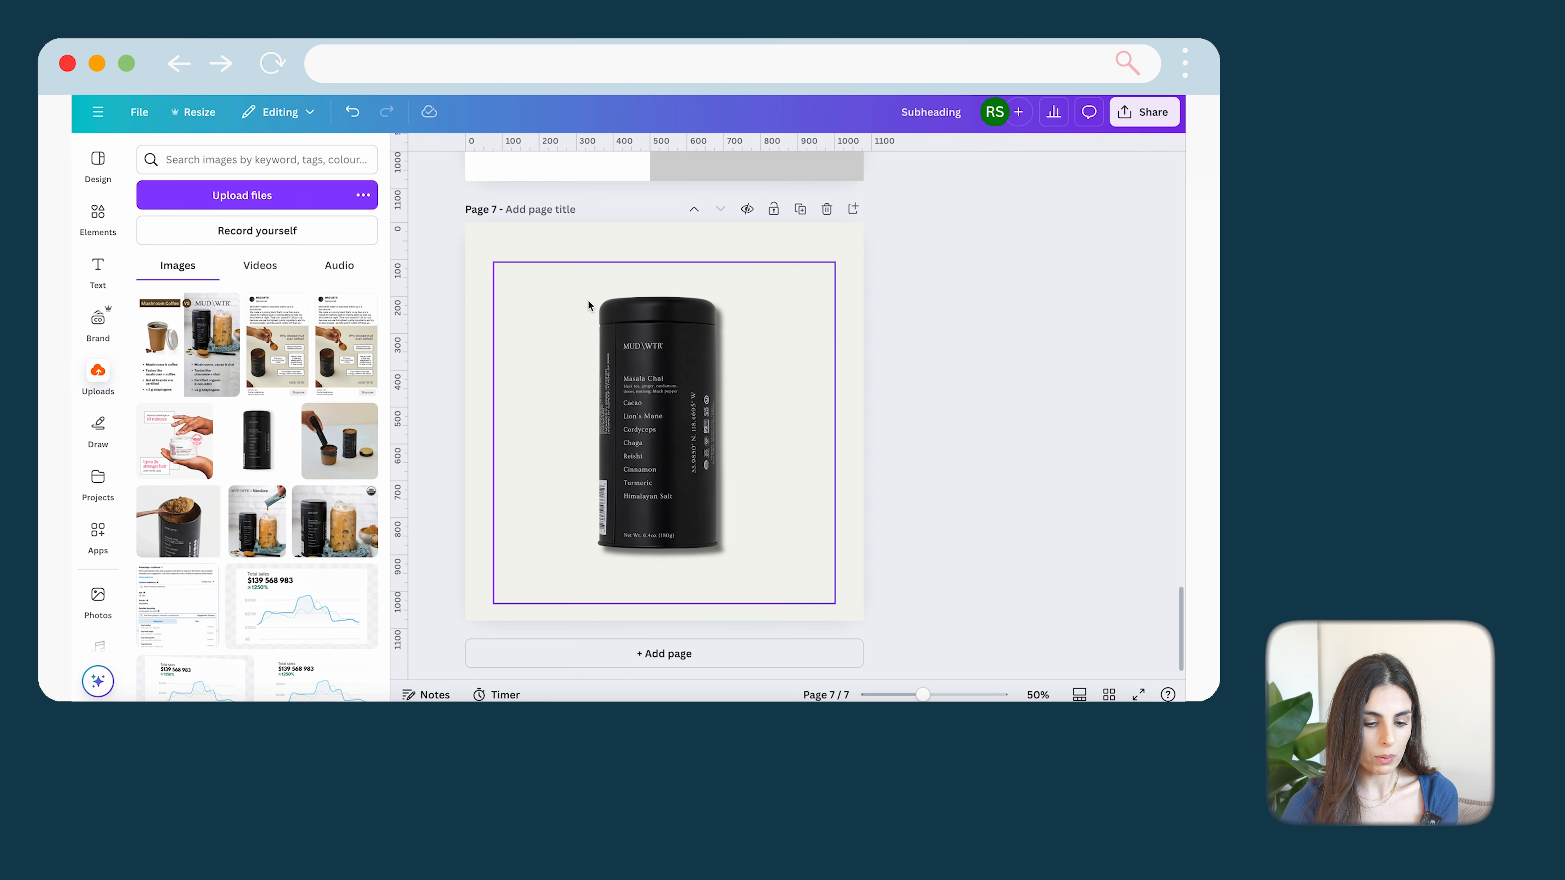
# Step: Search the elements for "arrows" and show only the graphics results
pyautogui.click(98, 216)
pyautogui.click(226, 158)
pyautogui.write('arrows')
pyautogui.press('Return')
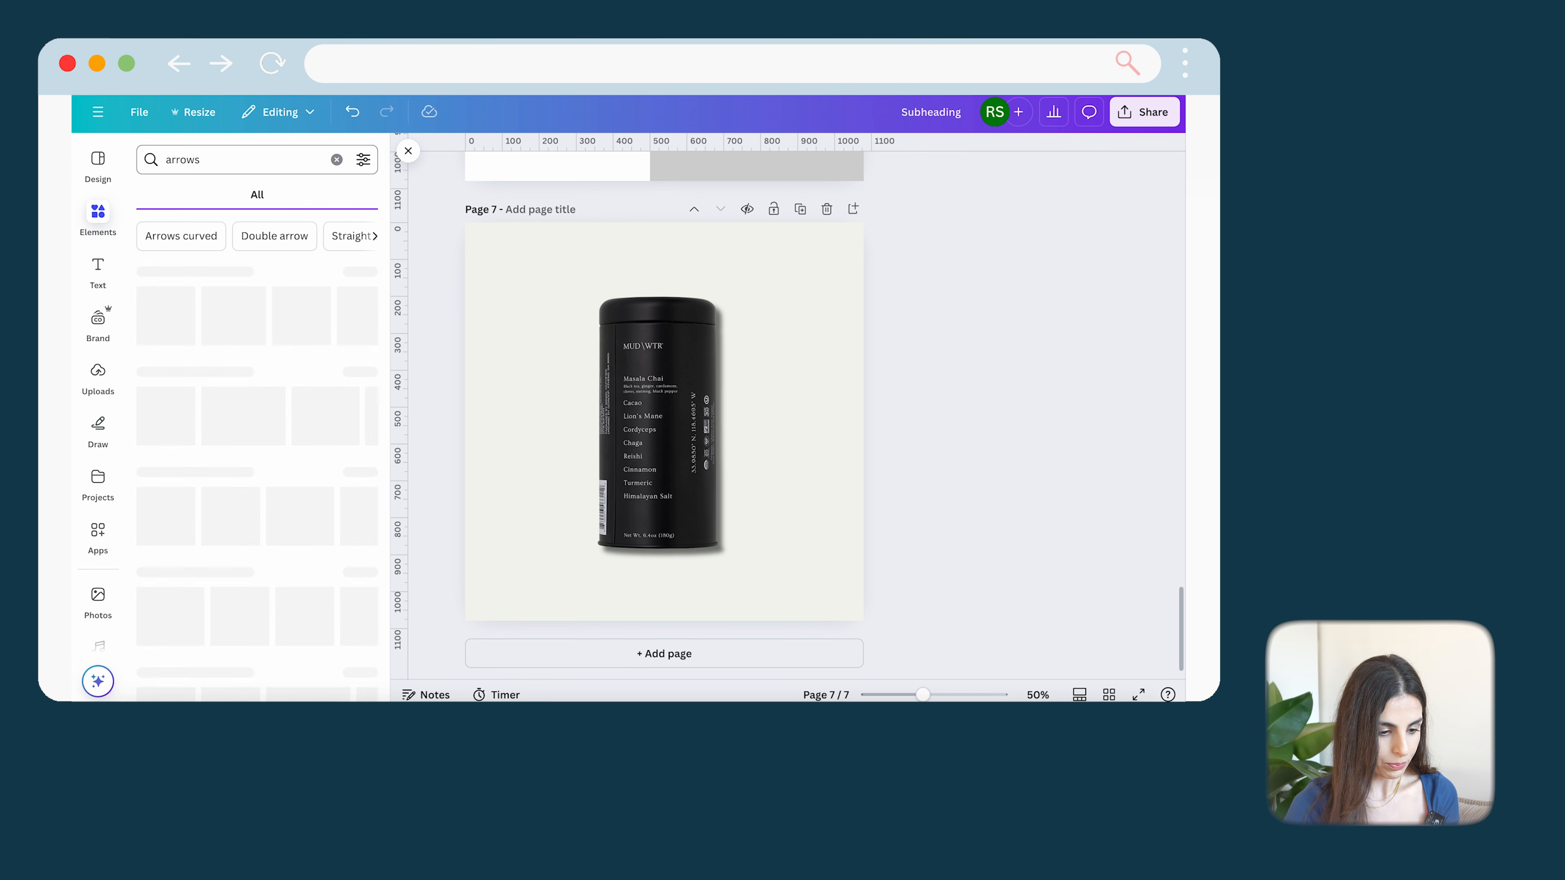
pyautogui.click(369, 358)
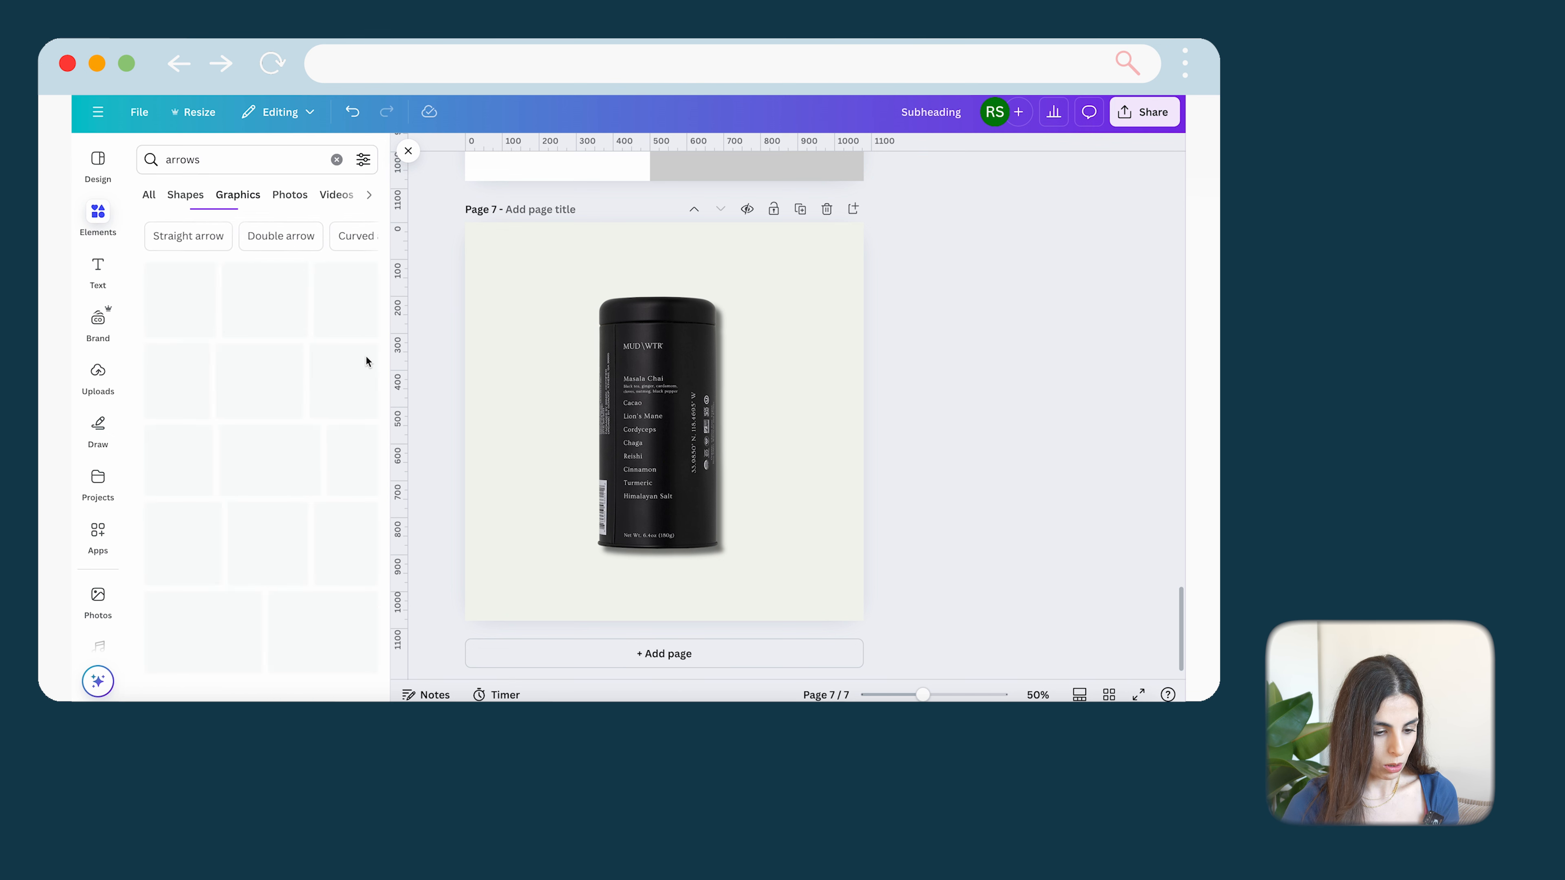
pyautogui.scroll(-1, 304, 500)
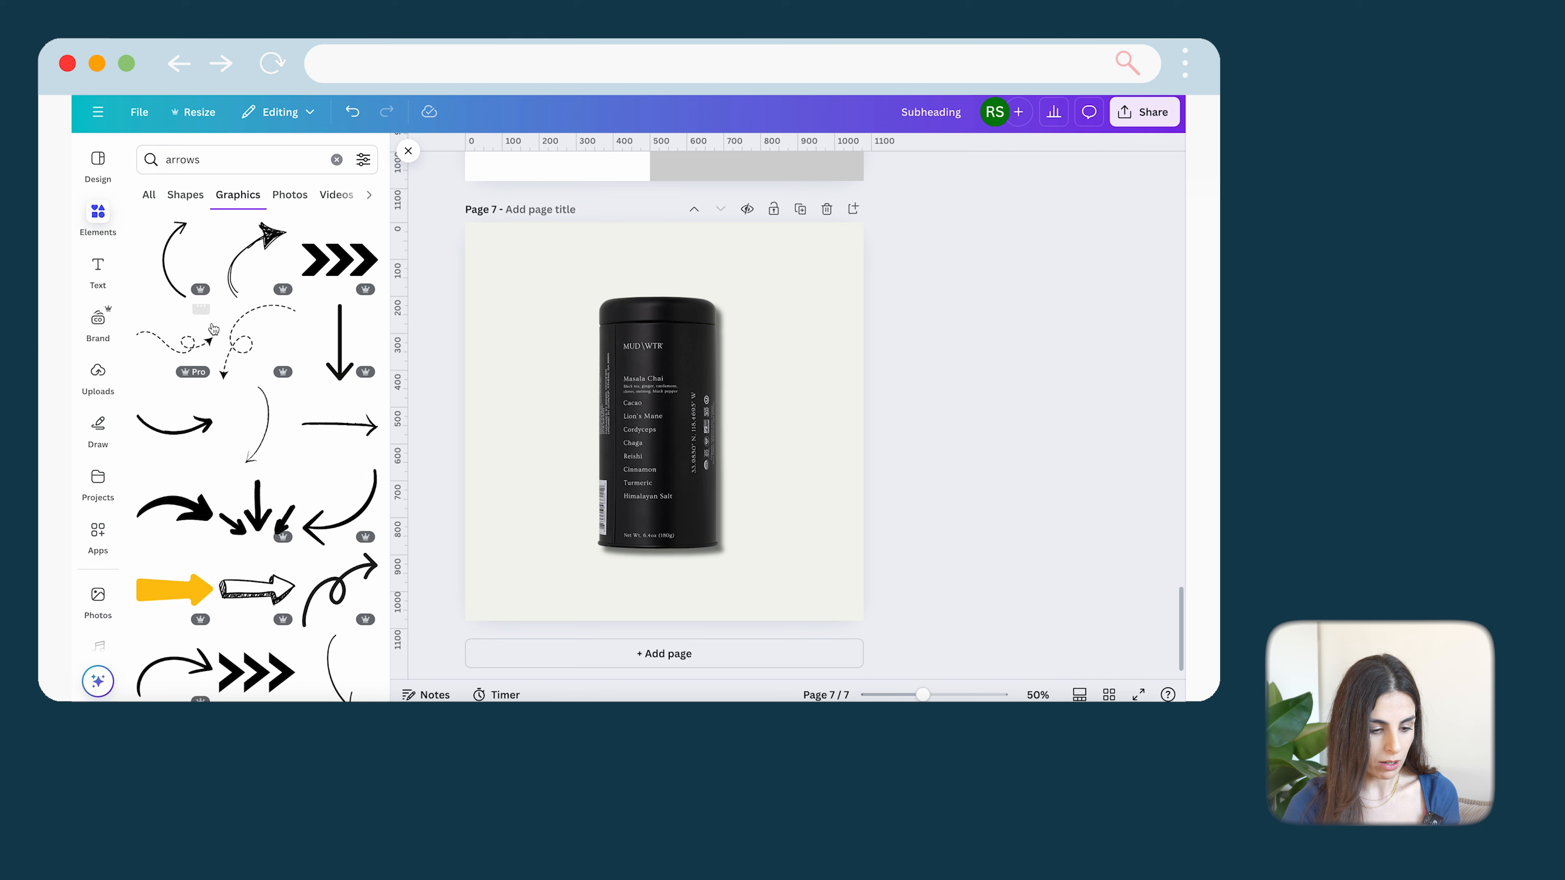
# Step: Add the dashed looping arrow graphic to page 7 and shrink it beside the lower left of the tin
pyautogui.click(262, 335)
pyautogui.moveTo(617, 462); pyautogui.dragTo(514, 516)
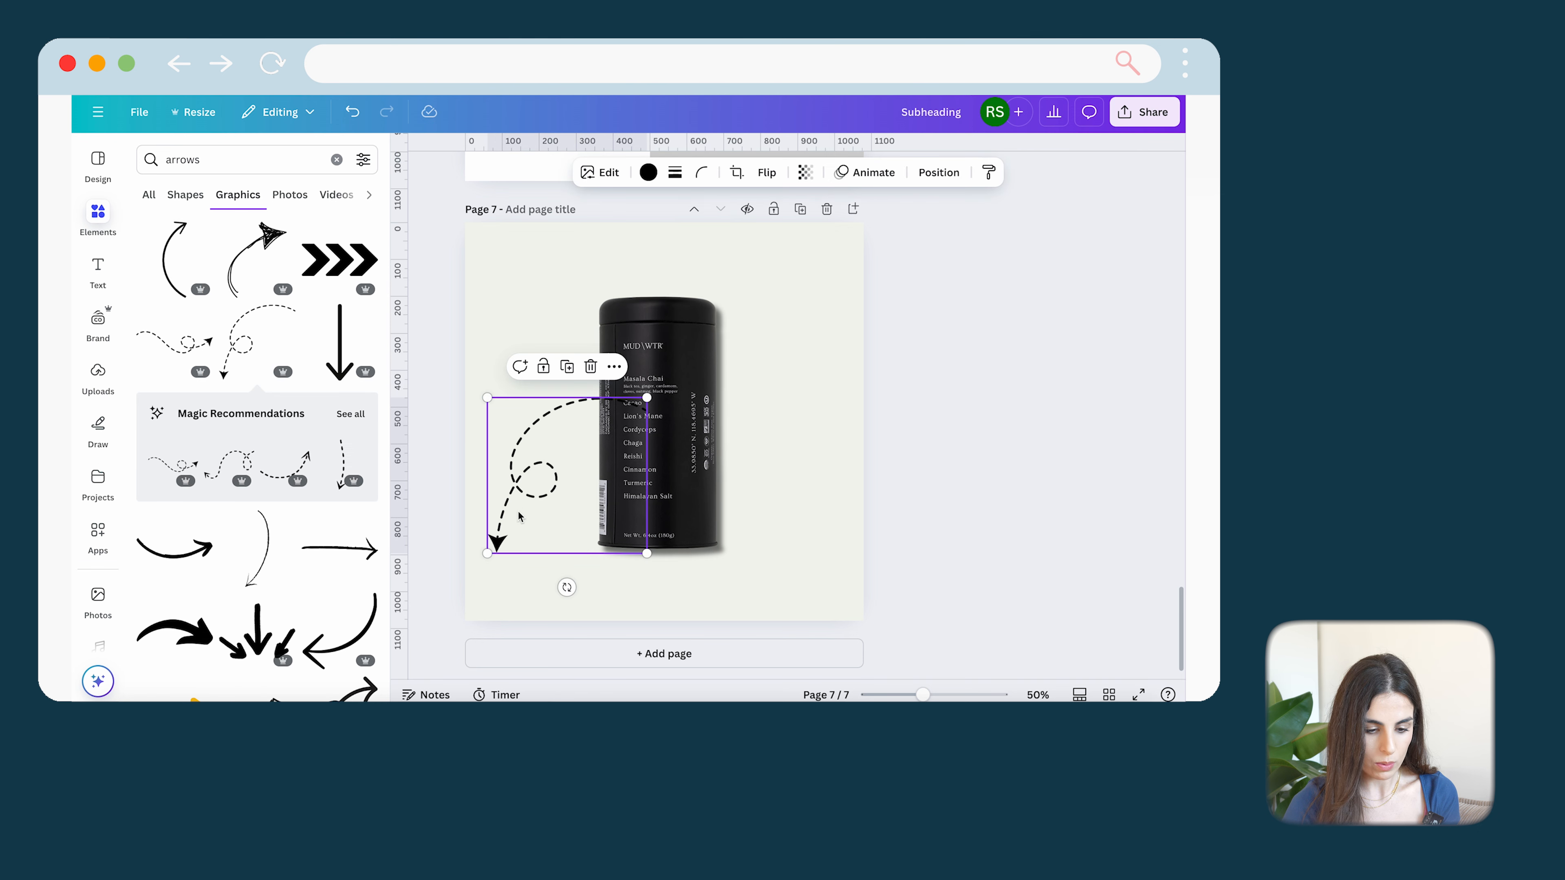
pyautogui.moveTo(646, 401); pyautogui.dragTo(562, 476)
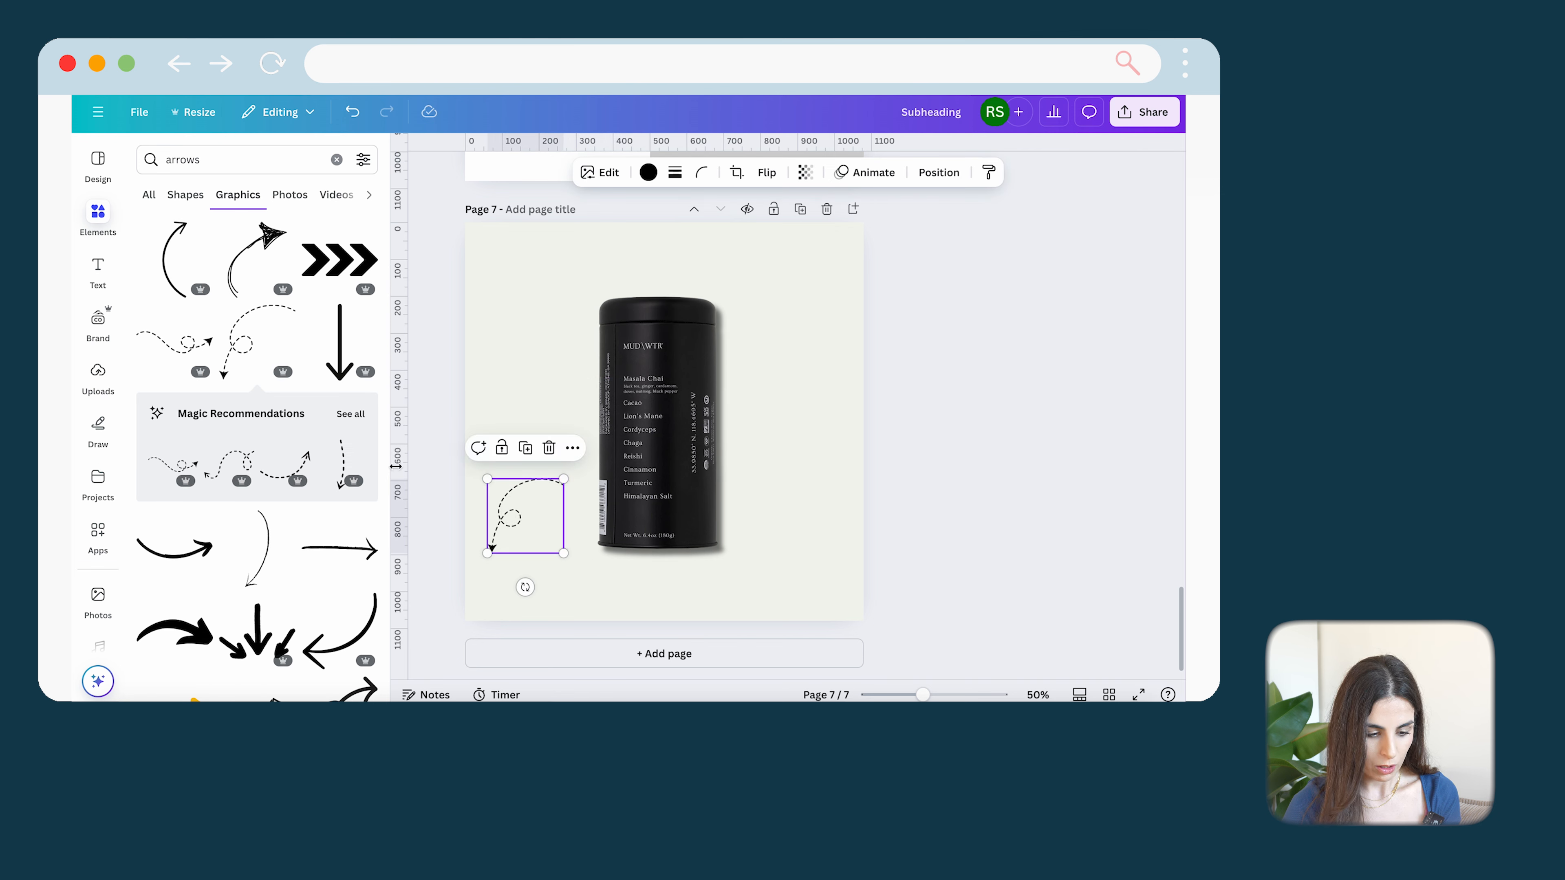
pyautogui.click(299, 452)
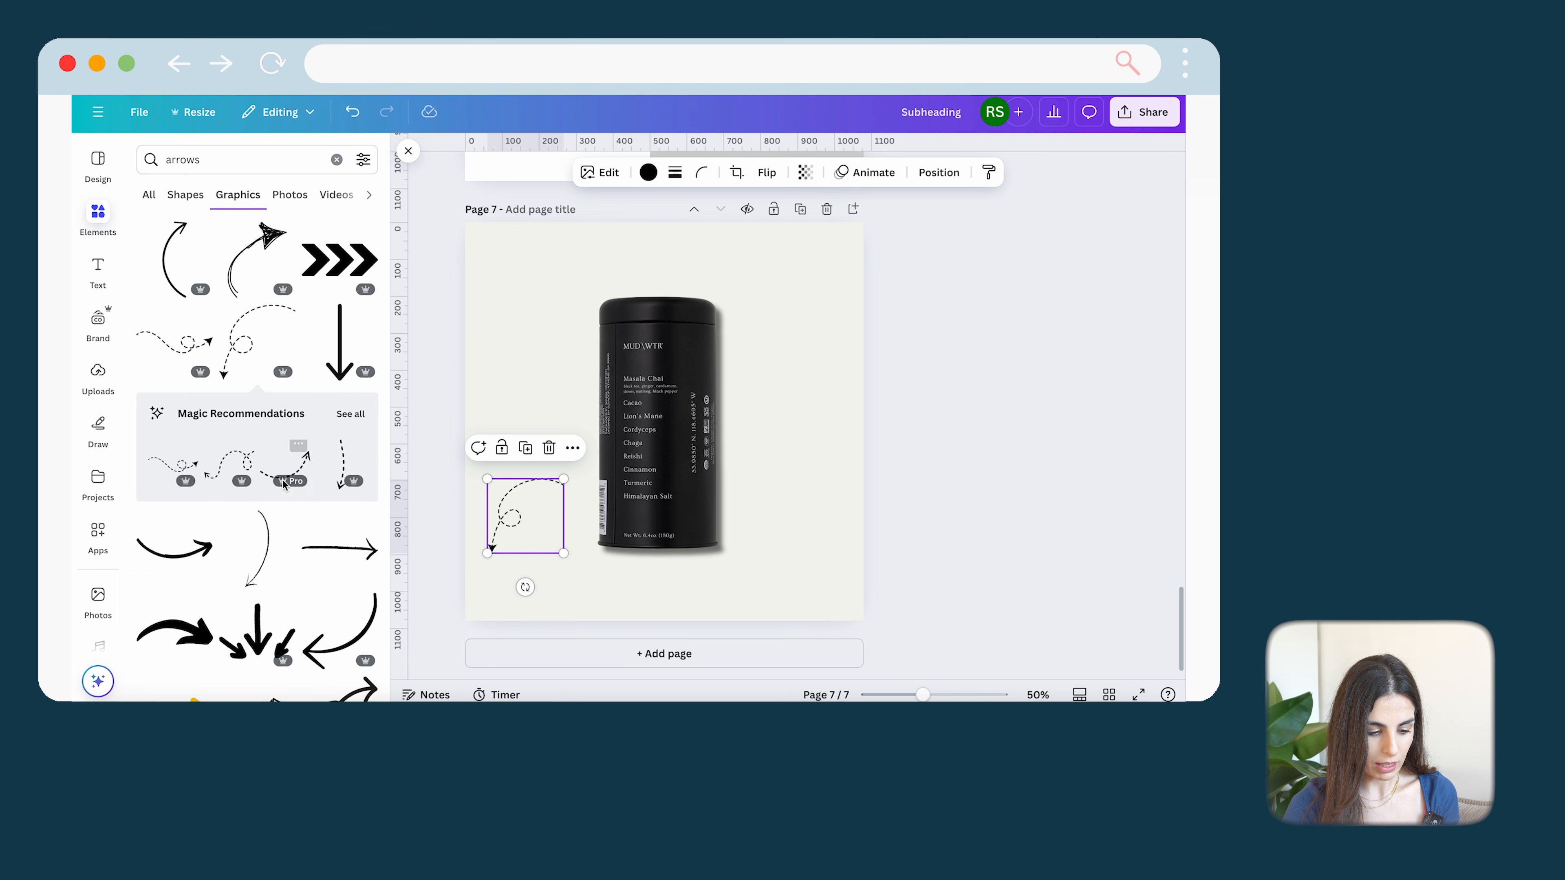
pyautogui.scroll(-2, 306, 473)
pyautogui.scroll(-3, 306, 474)
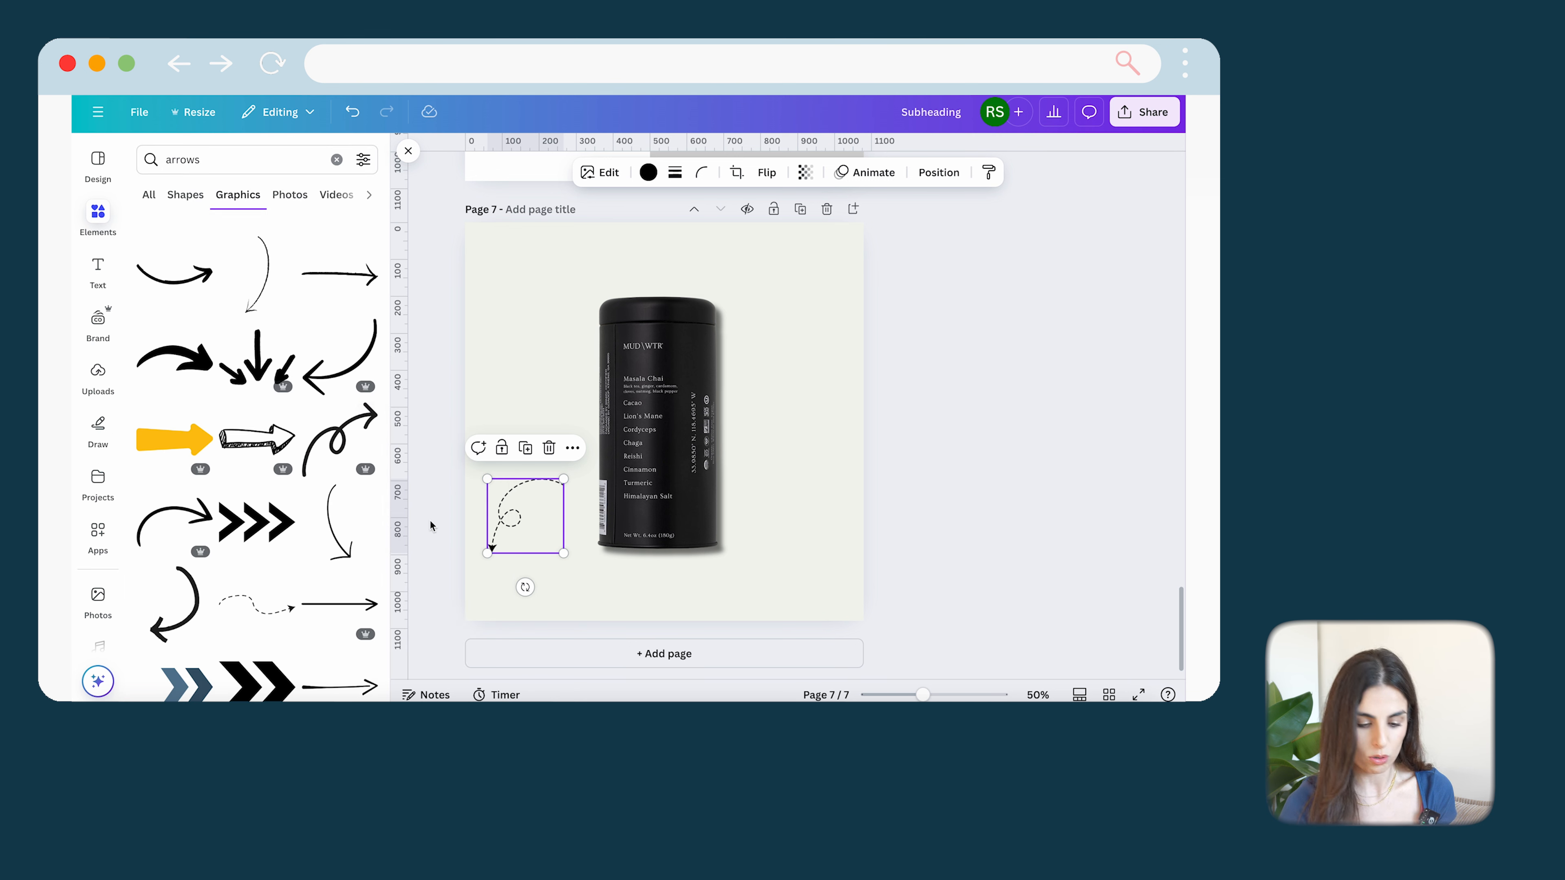
# Step: Move the dashed arrow so it overlaps the tin's lower left edge and send it backward behind the tin
pyautogui.moveTo(496, 521); pyautogui.dragTo(526, 518)
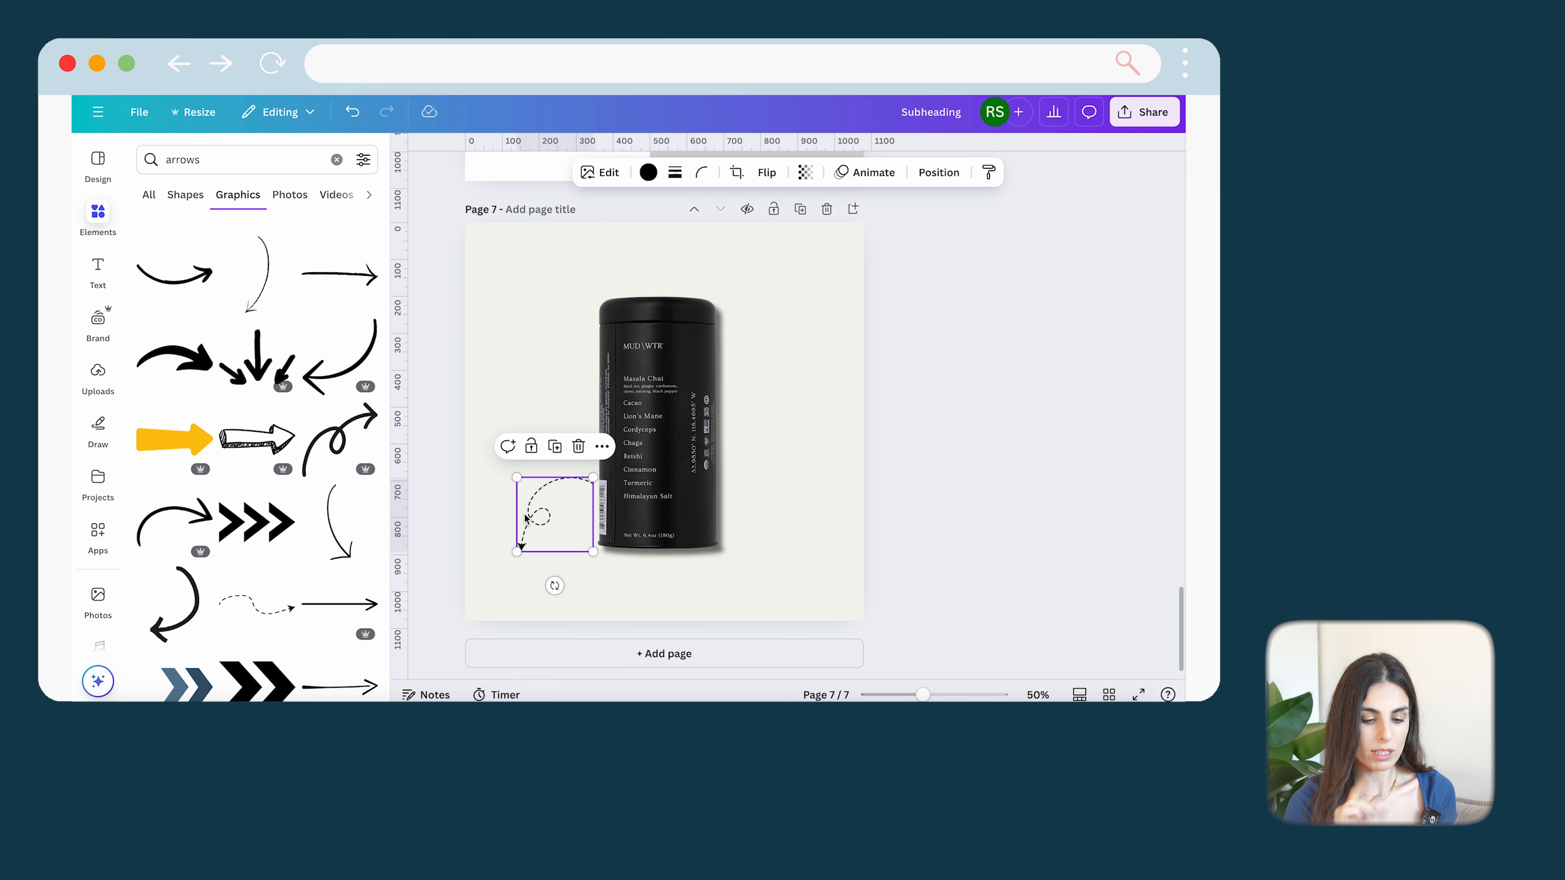
pyautogui.moveTo(554, 508); pyautogui.dragTo(554, 515)
pyautogui.click(709, 472)
pyautogui.moveTo(531, 515); pyautogui.dragTo(559, 518)
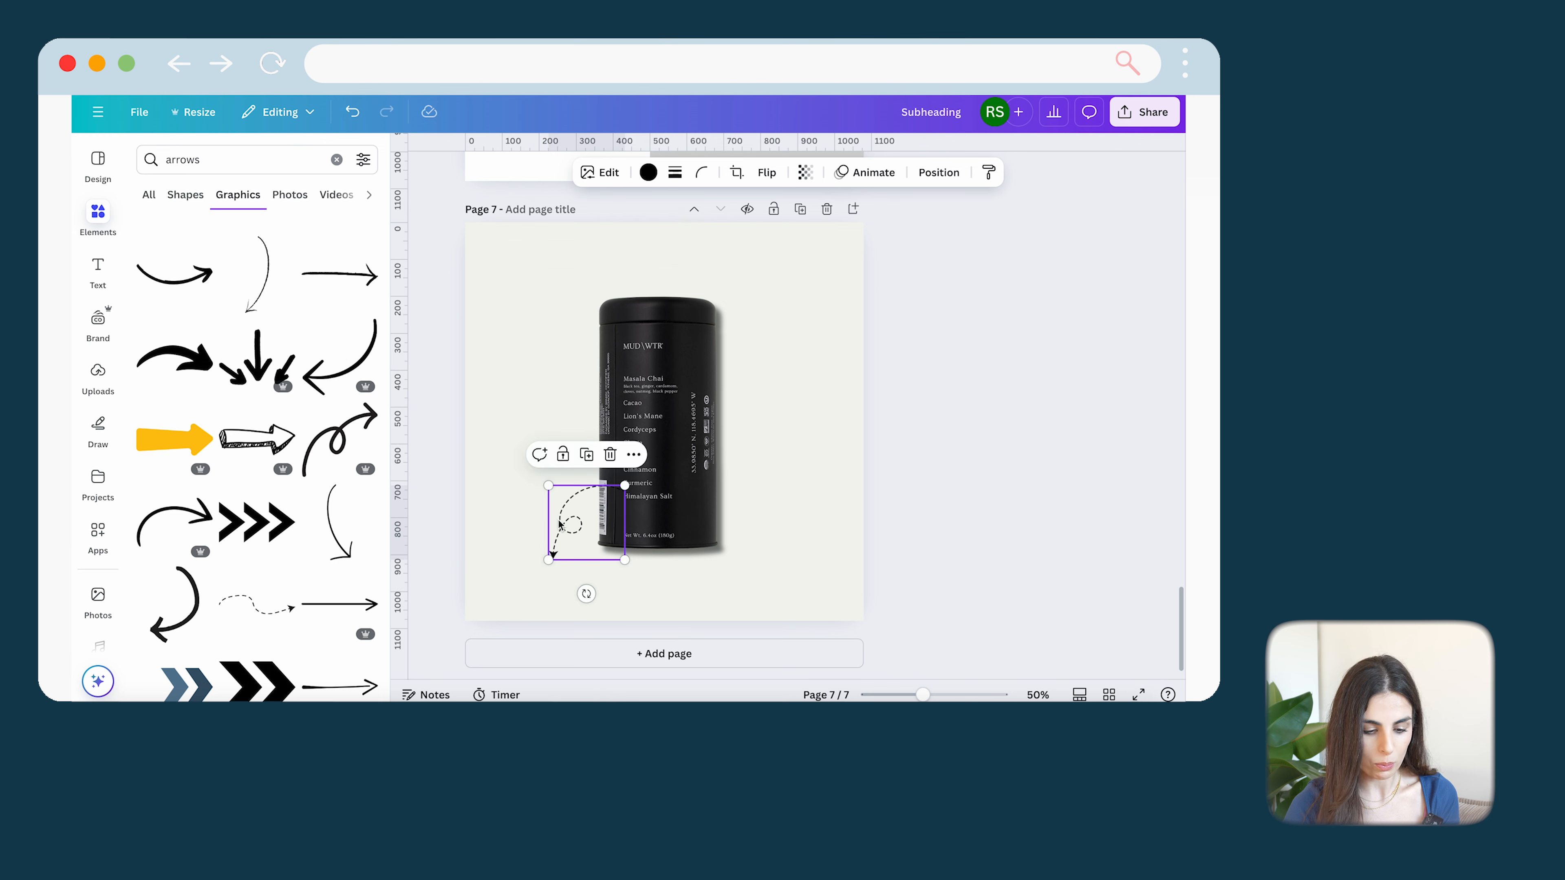
pyautogui.rightClick(560, 523)
pyautogui.moveTo(637, 455)
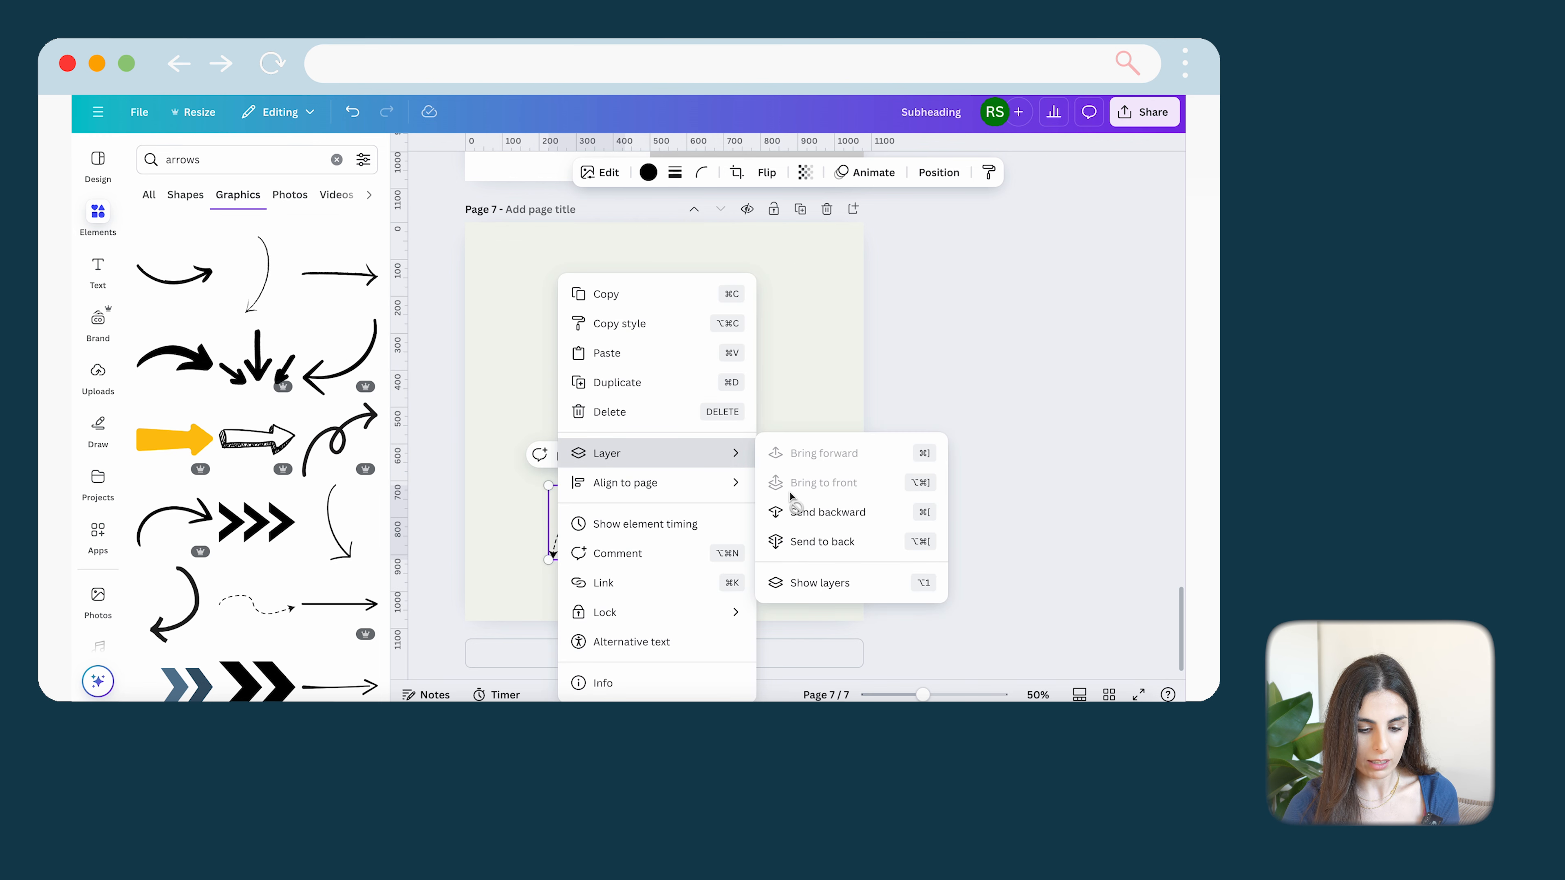
pyautogui.click(801, 511)
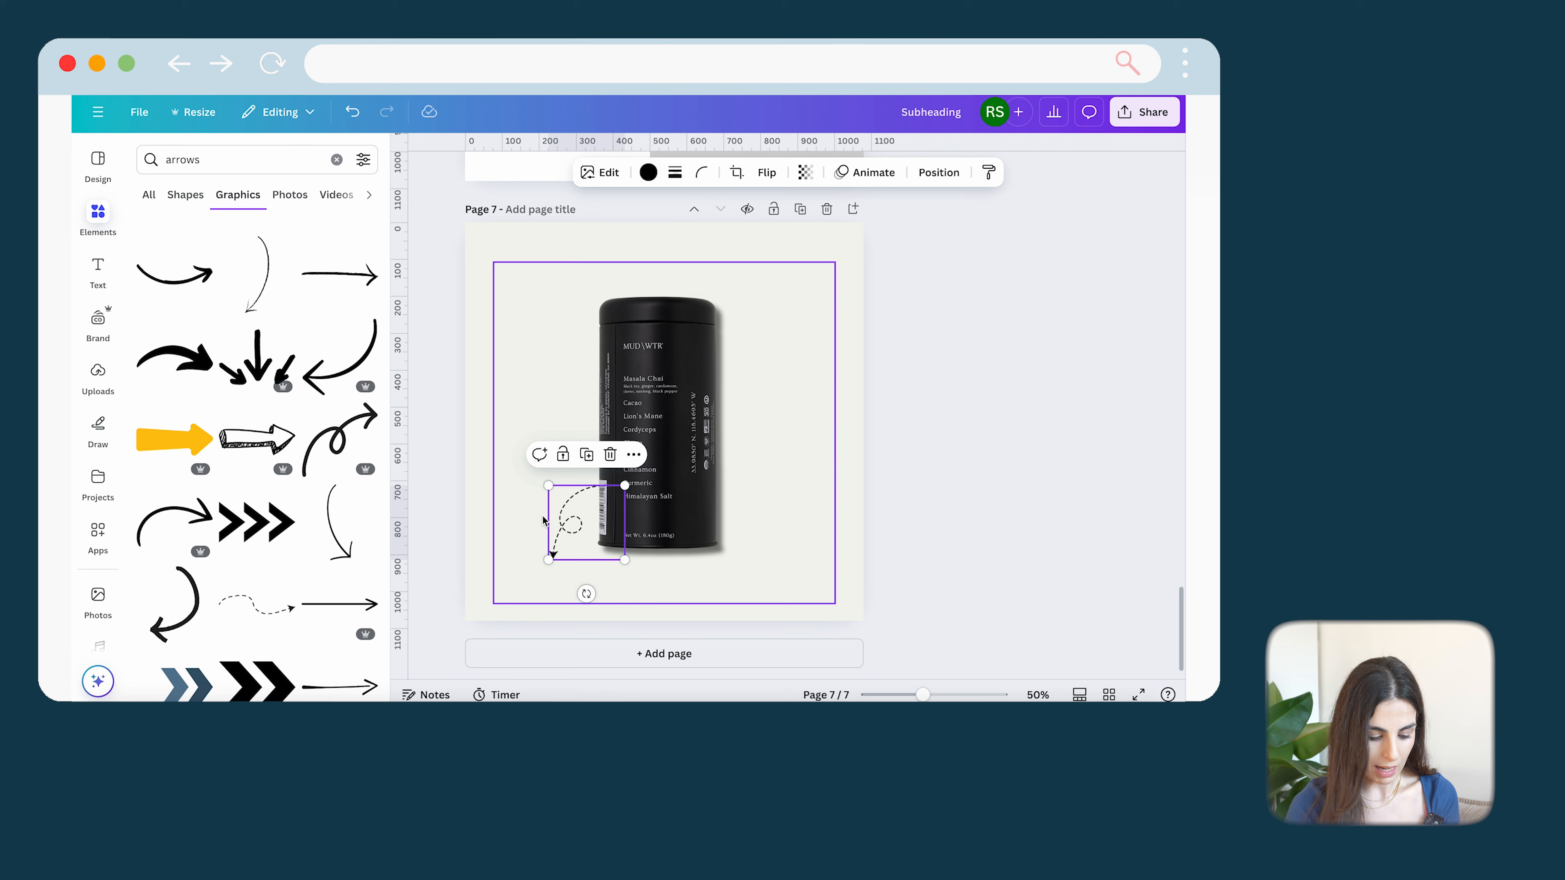
# Step: Place a copy of the dashed arrow at the tin's upper left edge and send it to the back
pyautogui.moveTo(557, 524); pyautogui.dragTo(550, 368)
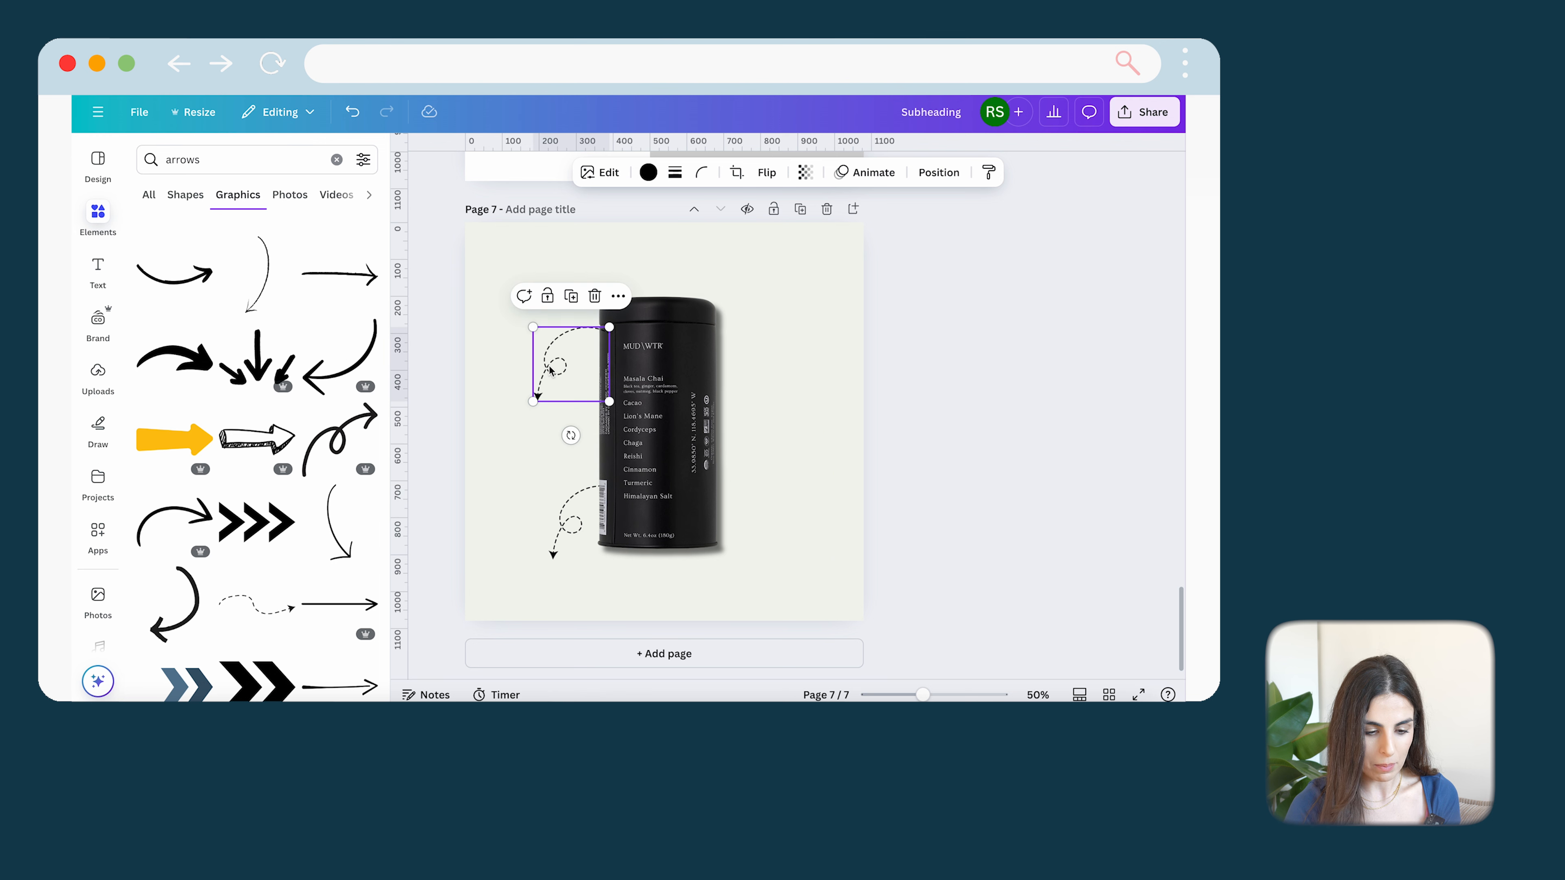
pyautogui.rightClick(550, 370)
pyautogui.moveTo(745, 456)
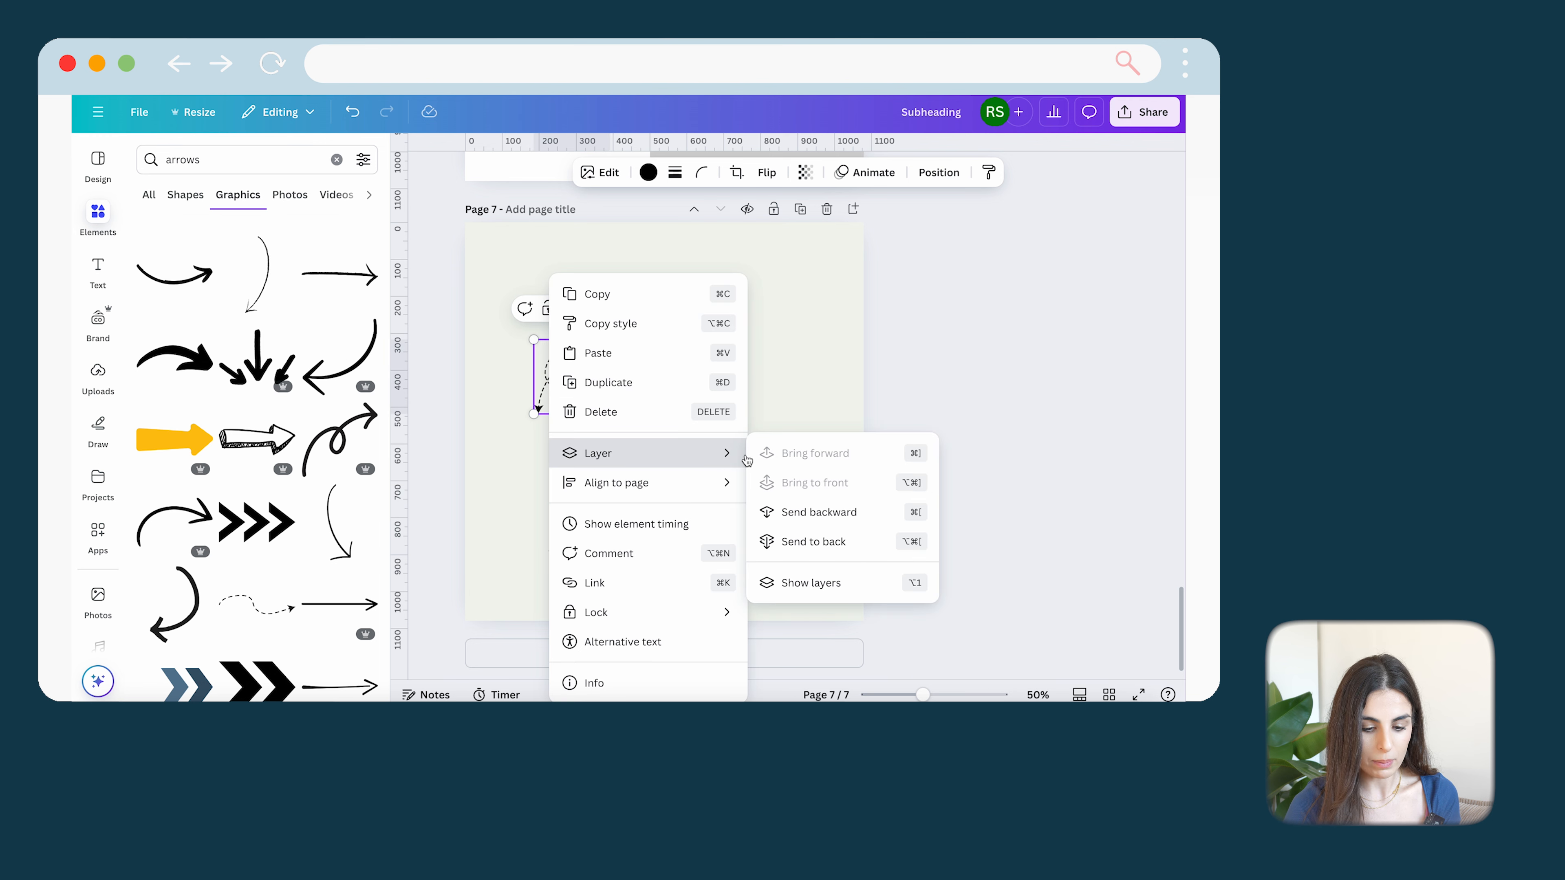
pyautogui.click(811, 545)
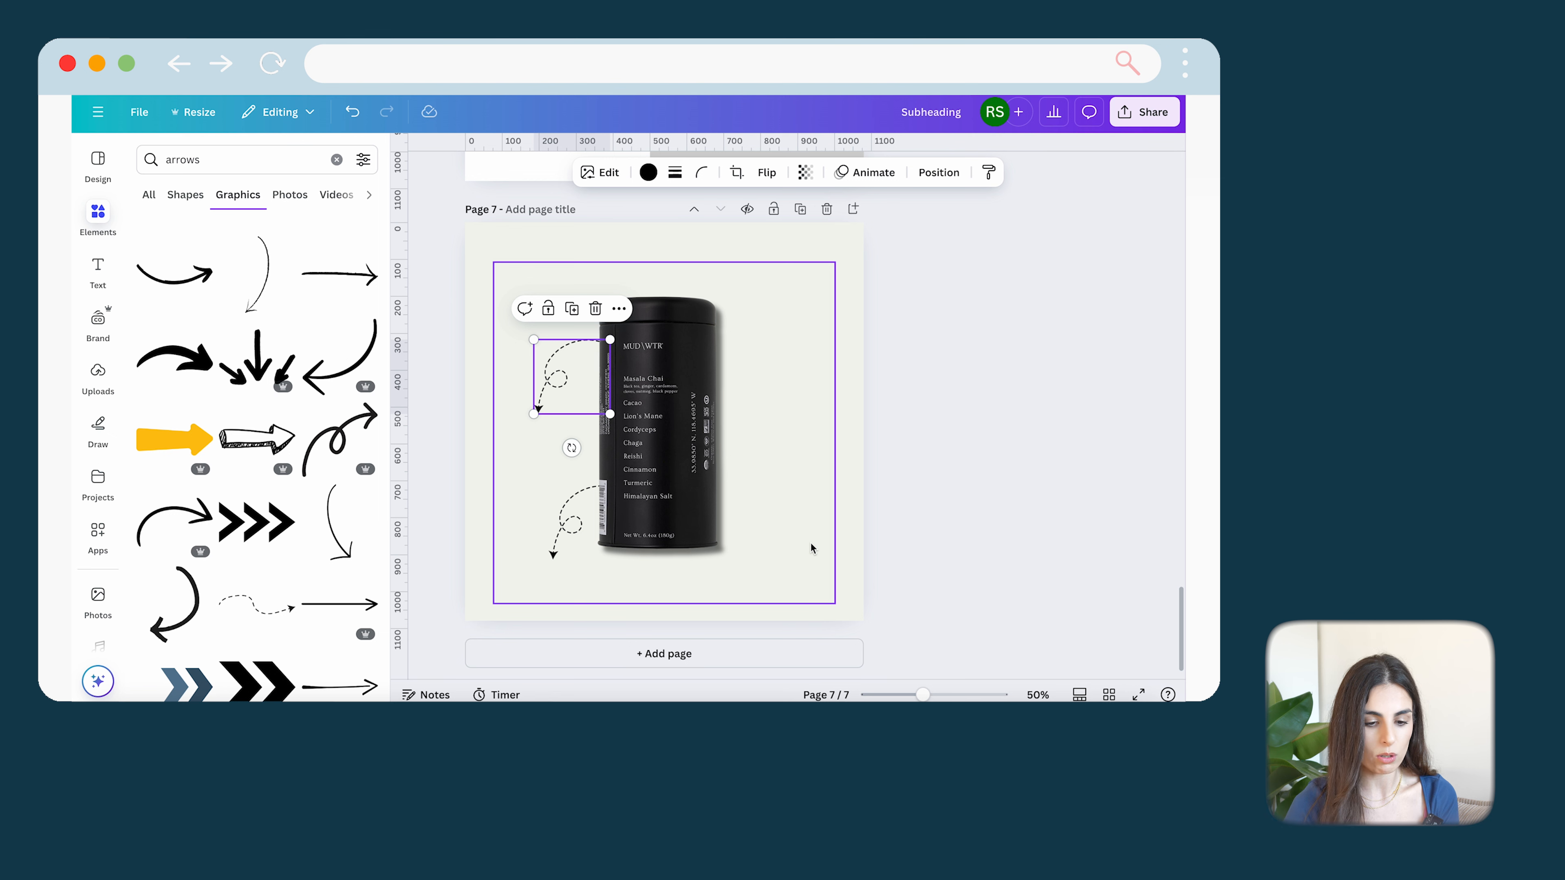
# Step: Flip the upper dashed arrow vertically and shift it slightly upward
pyautogui.click(766, 173)
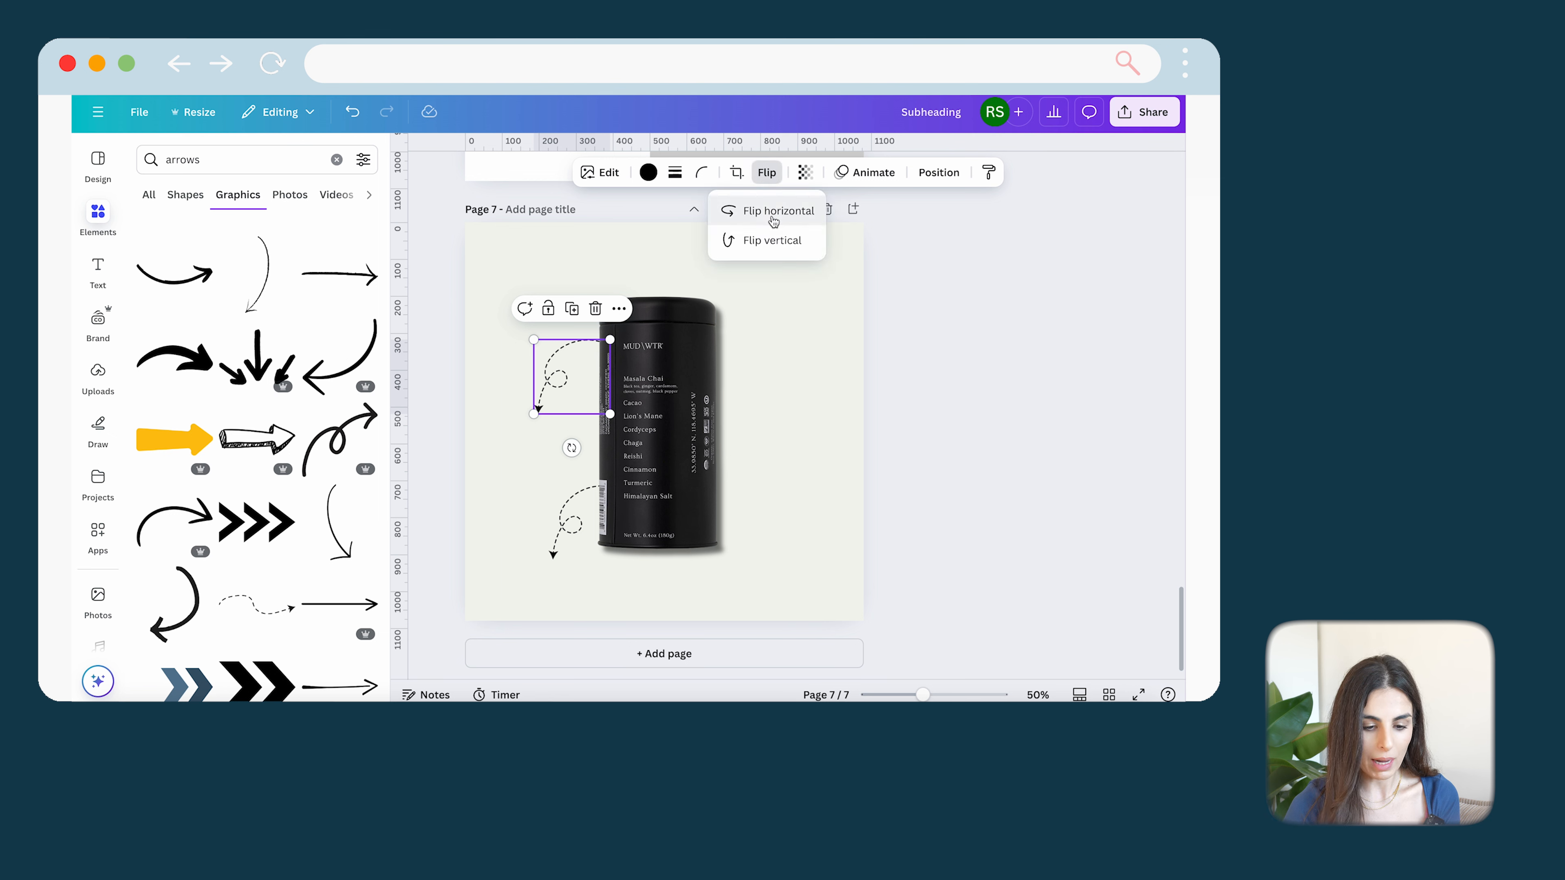
pyautogui.click(770, 241)
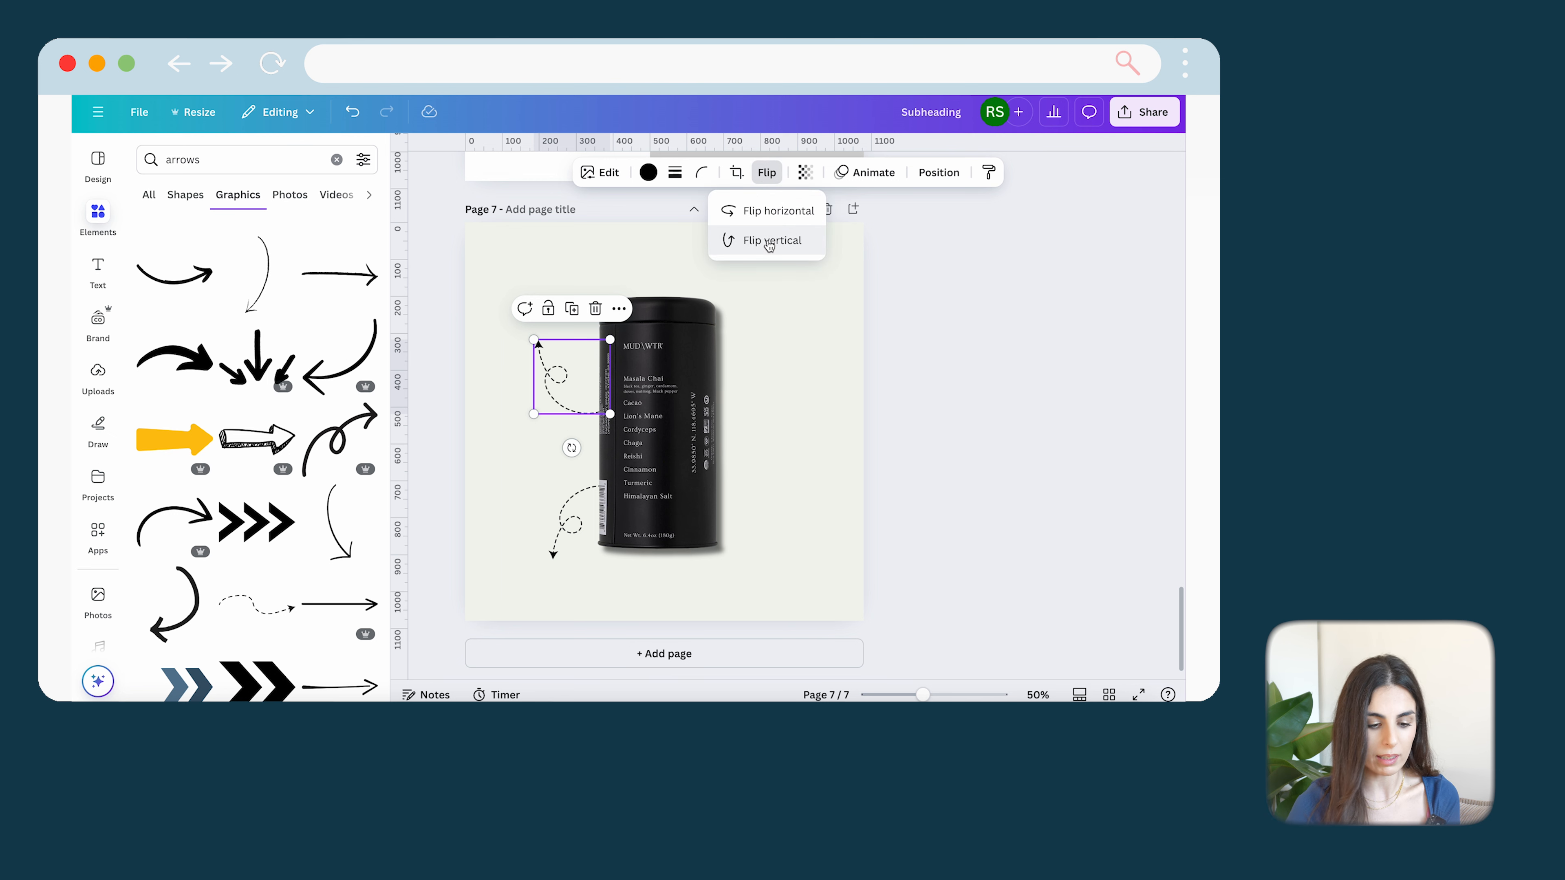
pyautogui.moveTo(554, 386); pyautogui.dragTo(554, 363)
pyautogui.click(453, 362)
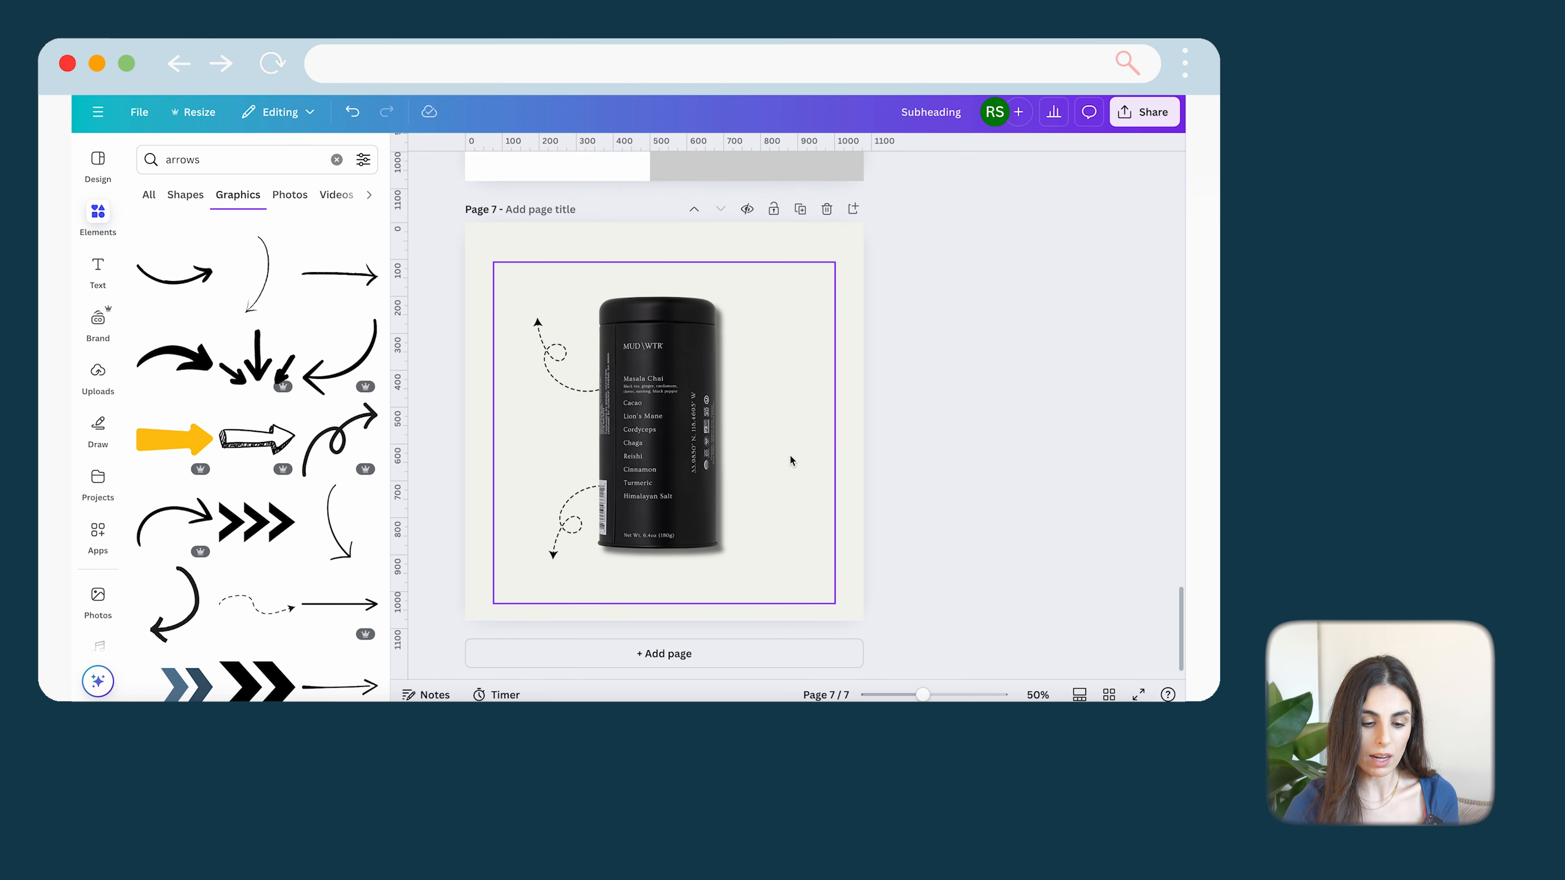
# Step: Copy a "Pros #1" bullet from page 6 onto page 7, place it above the upper arrow, and remove its bullet formatting
pyautogui.scroll(5, 603, 361)
pyautogui.click(602, 356)
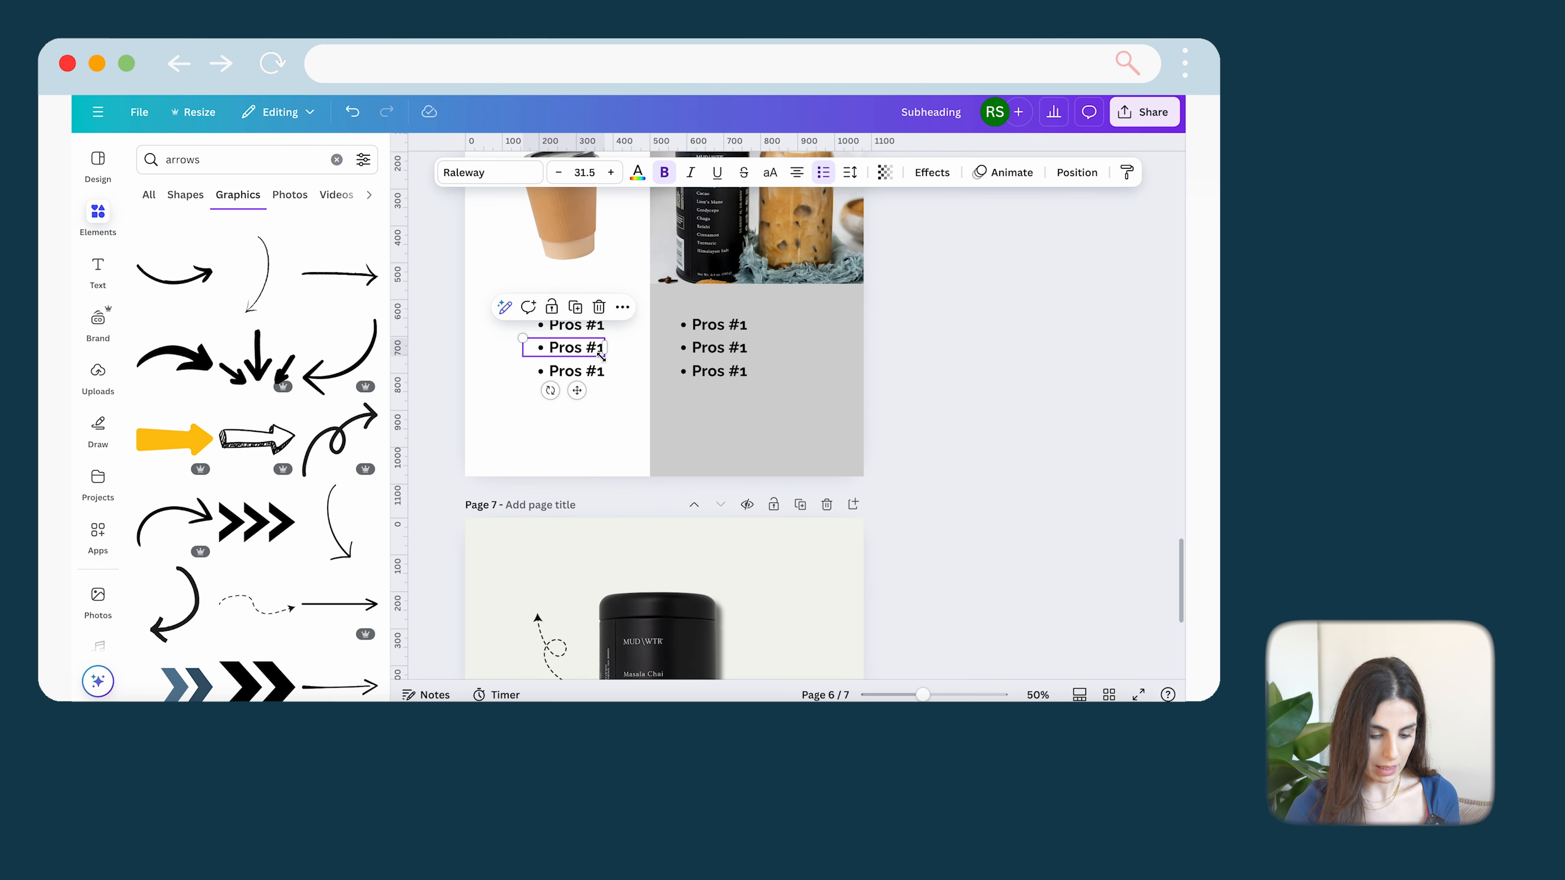
pyautogui.scroll(-2, 507, 425)
pyautogui.click(507, 425)
pyautogui.press('super+v')
pyautogui.moveTo(545, 652); pyautogui.dragTo(545, 462)
pyautogui.click(825, 173)
pyautogui.click(825, 173)
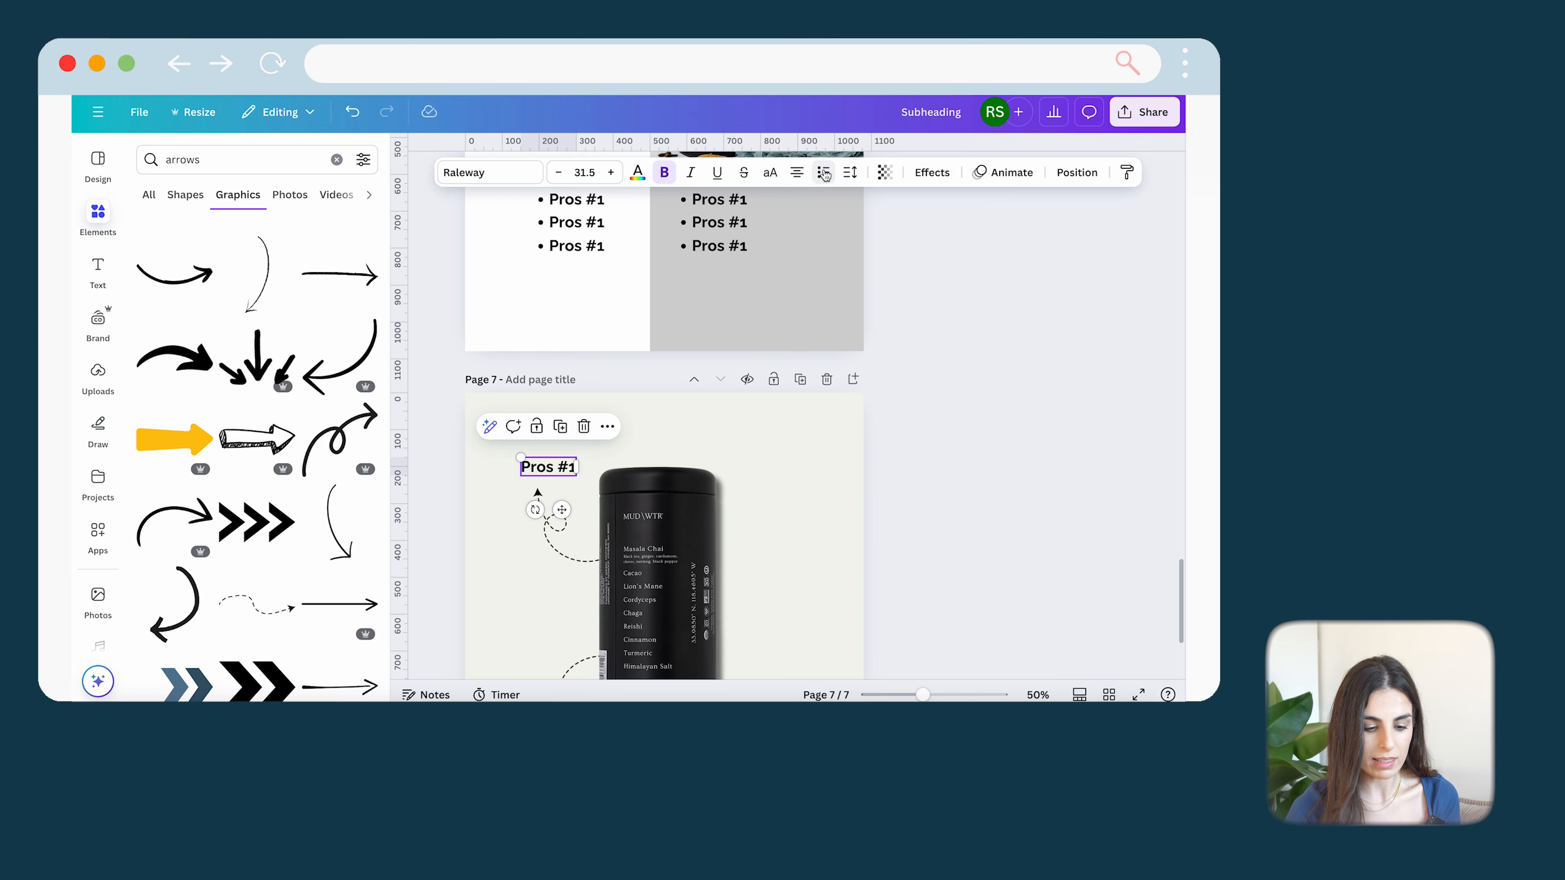
pyautogui.click(908, 482)
# Step: Search templates for "skincare product benefits" and apply the yellow "Vitamin C Serum" infographic template to blank page 8
pyautogui.scroll(-2, 711, 536)
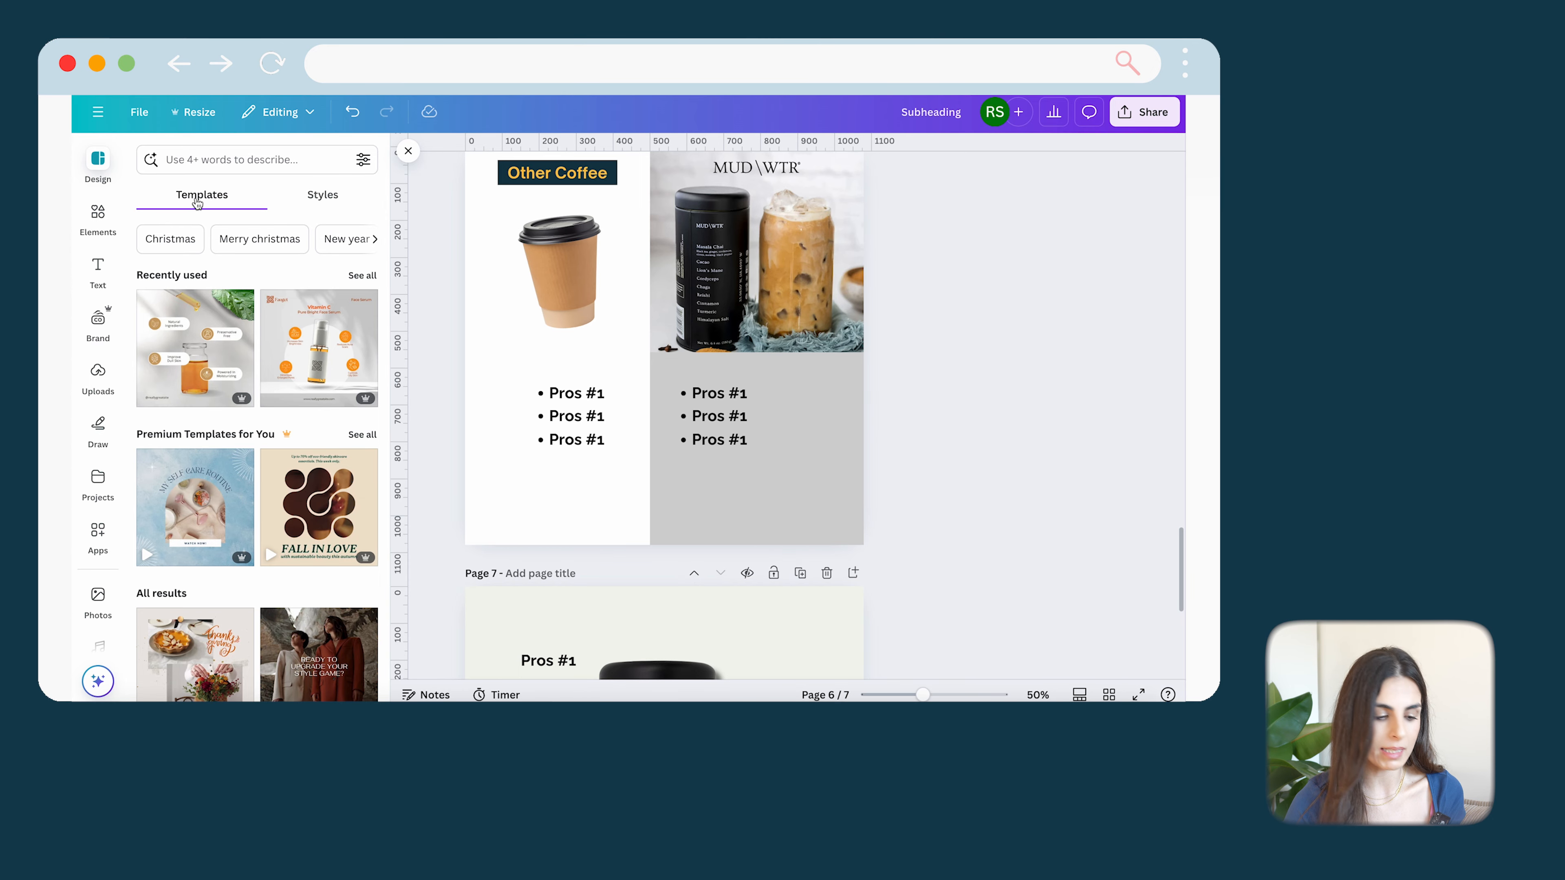
pyautogui.click(248, 158)
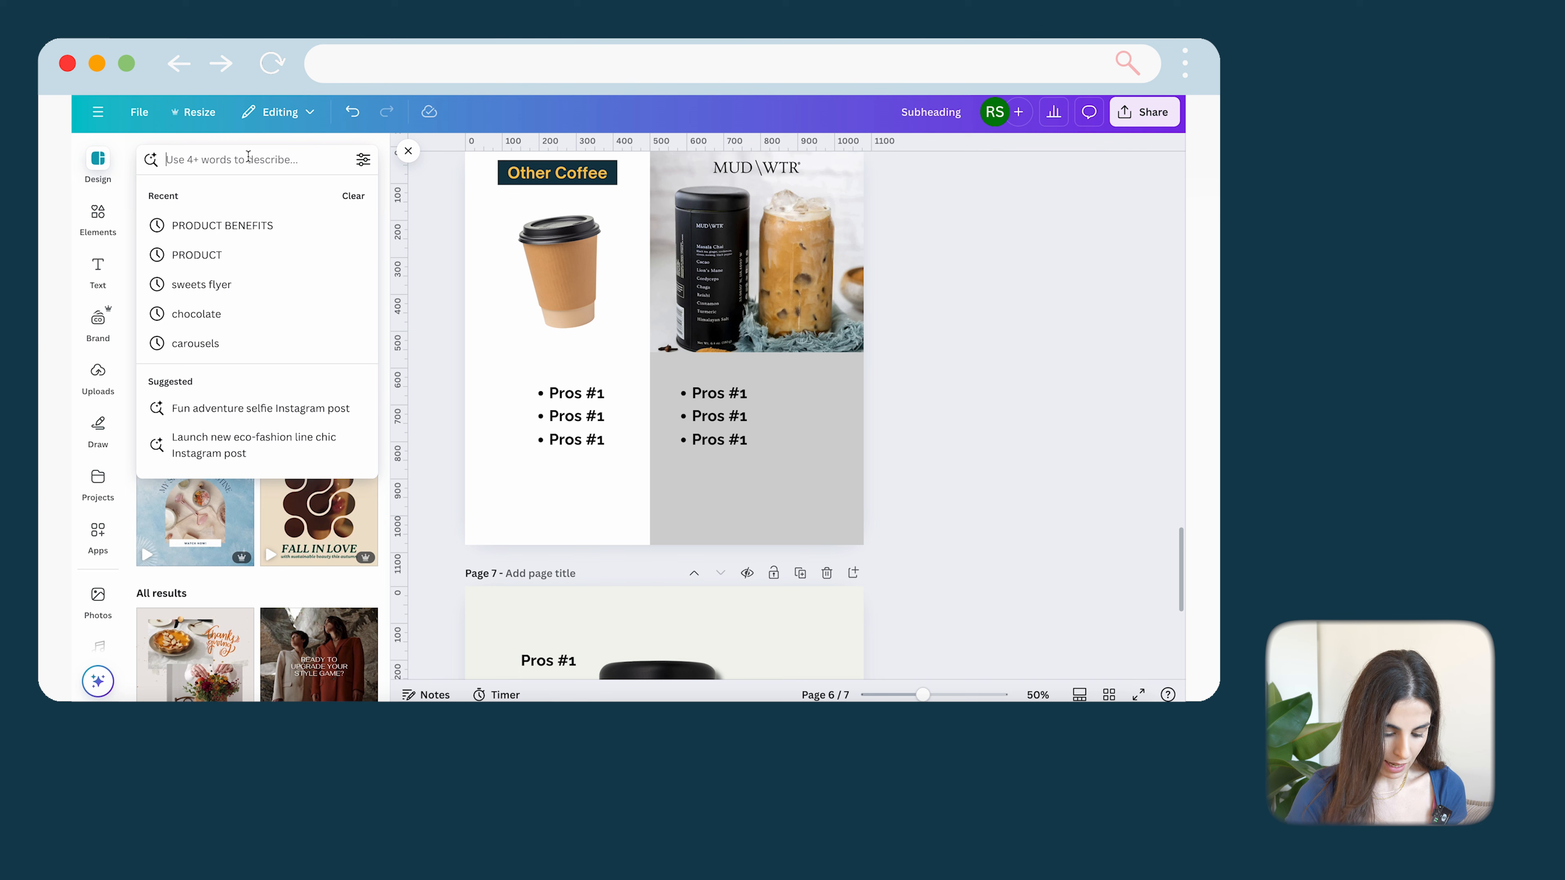
pyautogui.write('skincare product benefits')
pyautogui.press('Return')
pyautogui.scroll(-2, 267, 482)
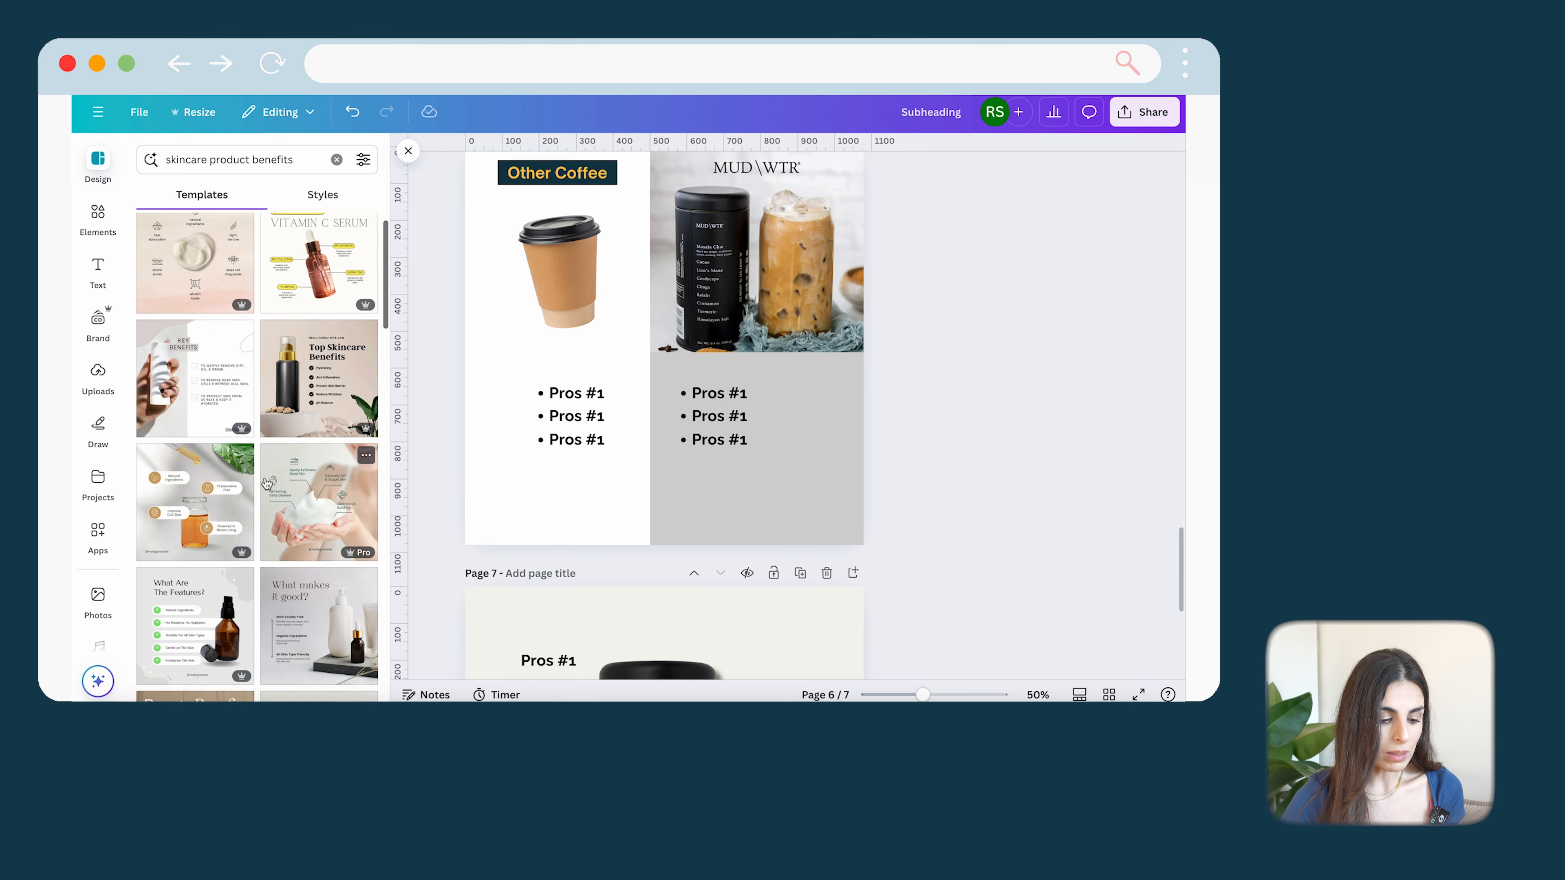
pyautogui.scroll(-3, 266, 483)
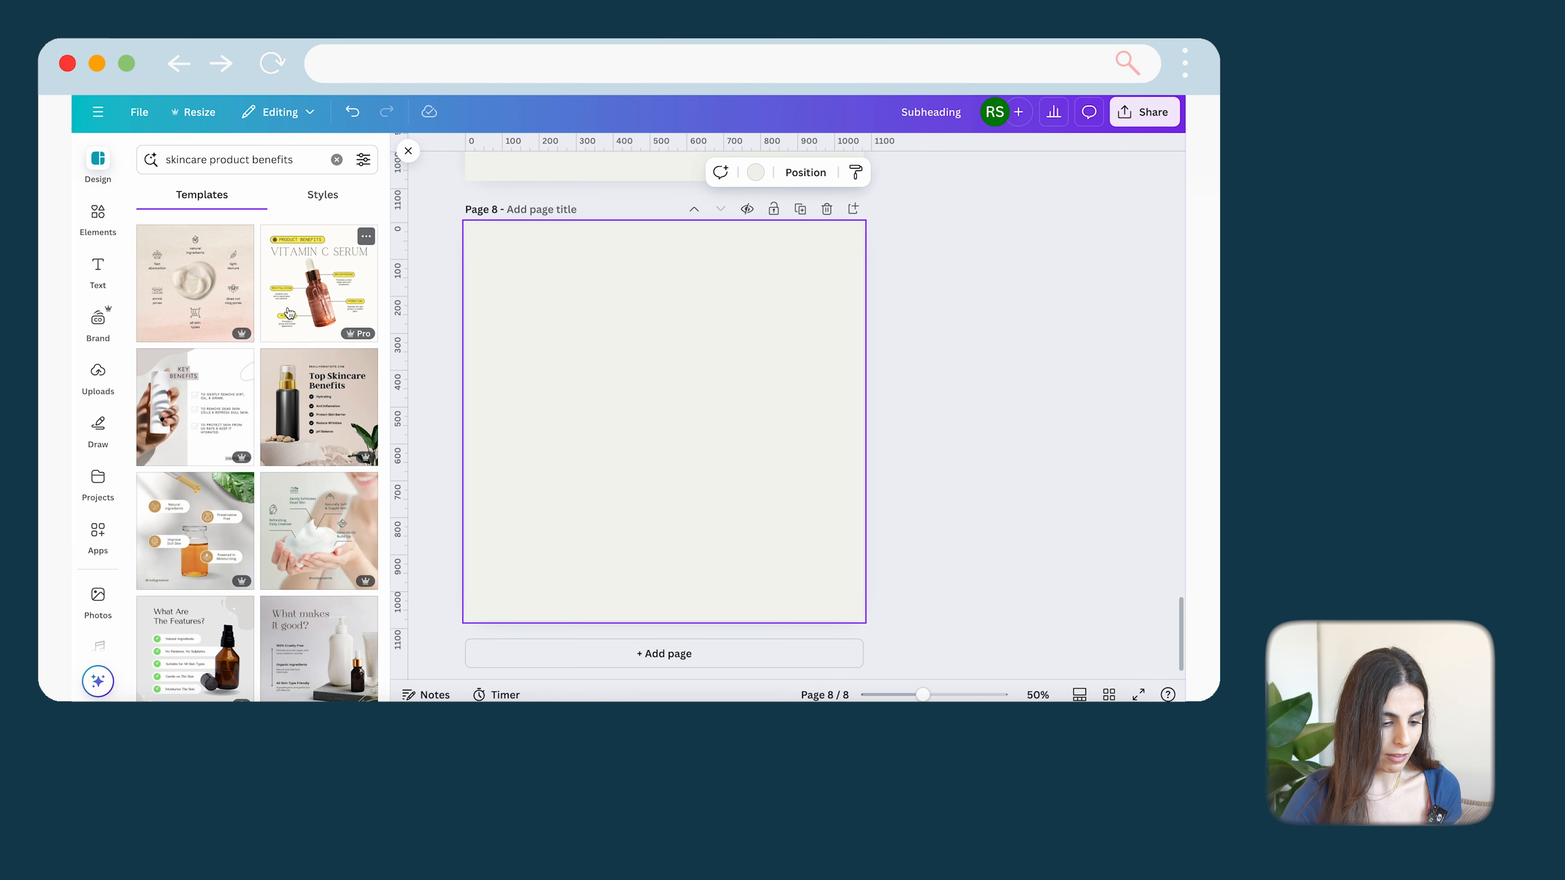
pyautogui.click(344, 293)
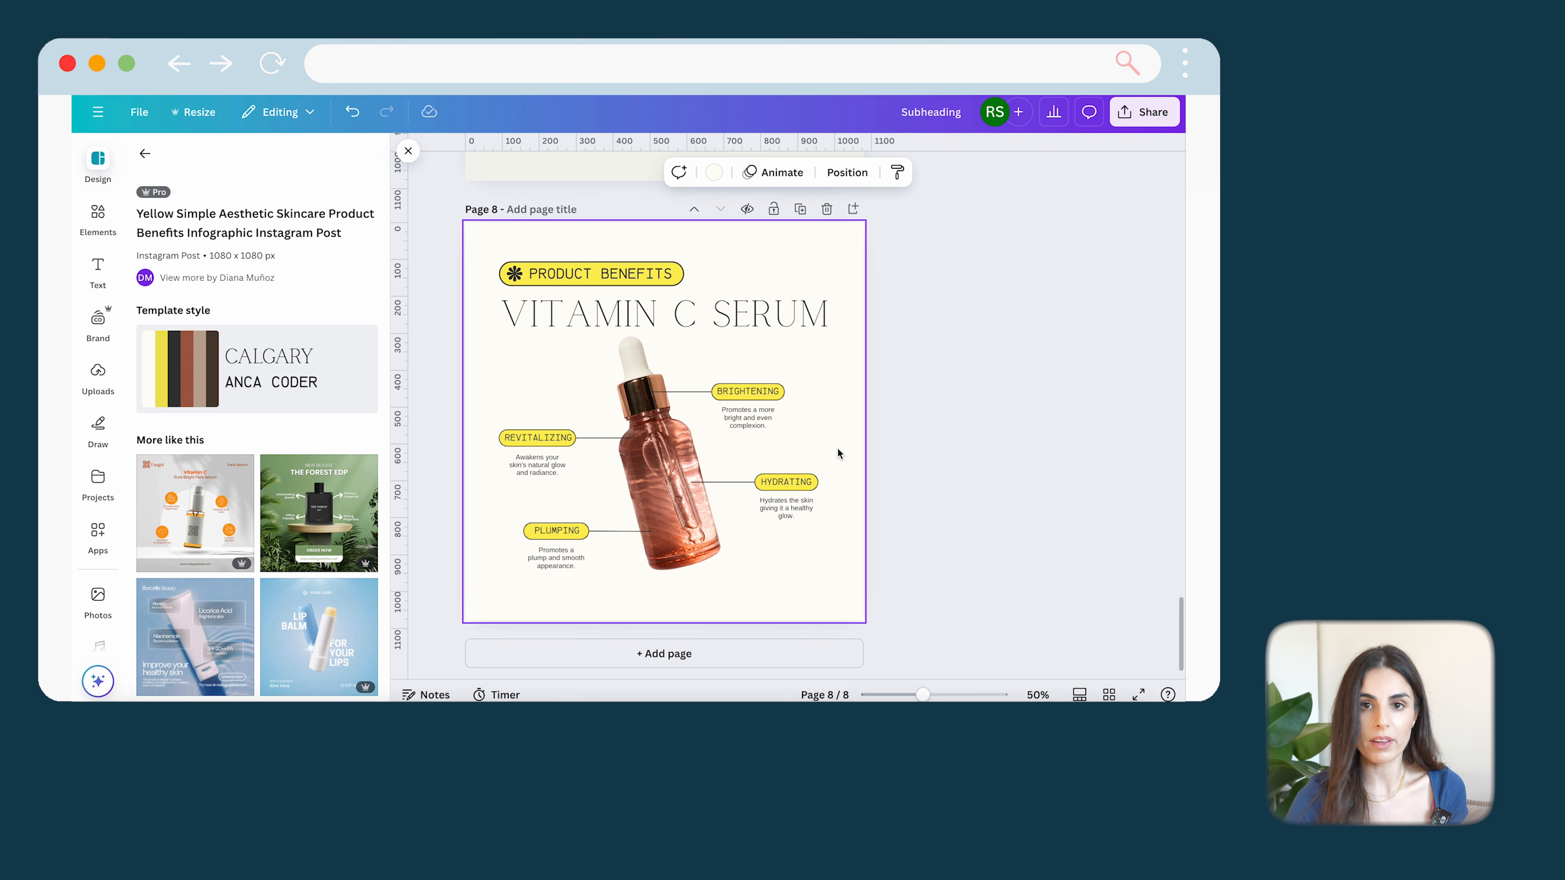
# Step: View the available fonts for the "VITAMIN C SERUM" heading
pyautogui.click(737, 317)
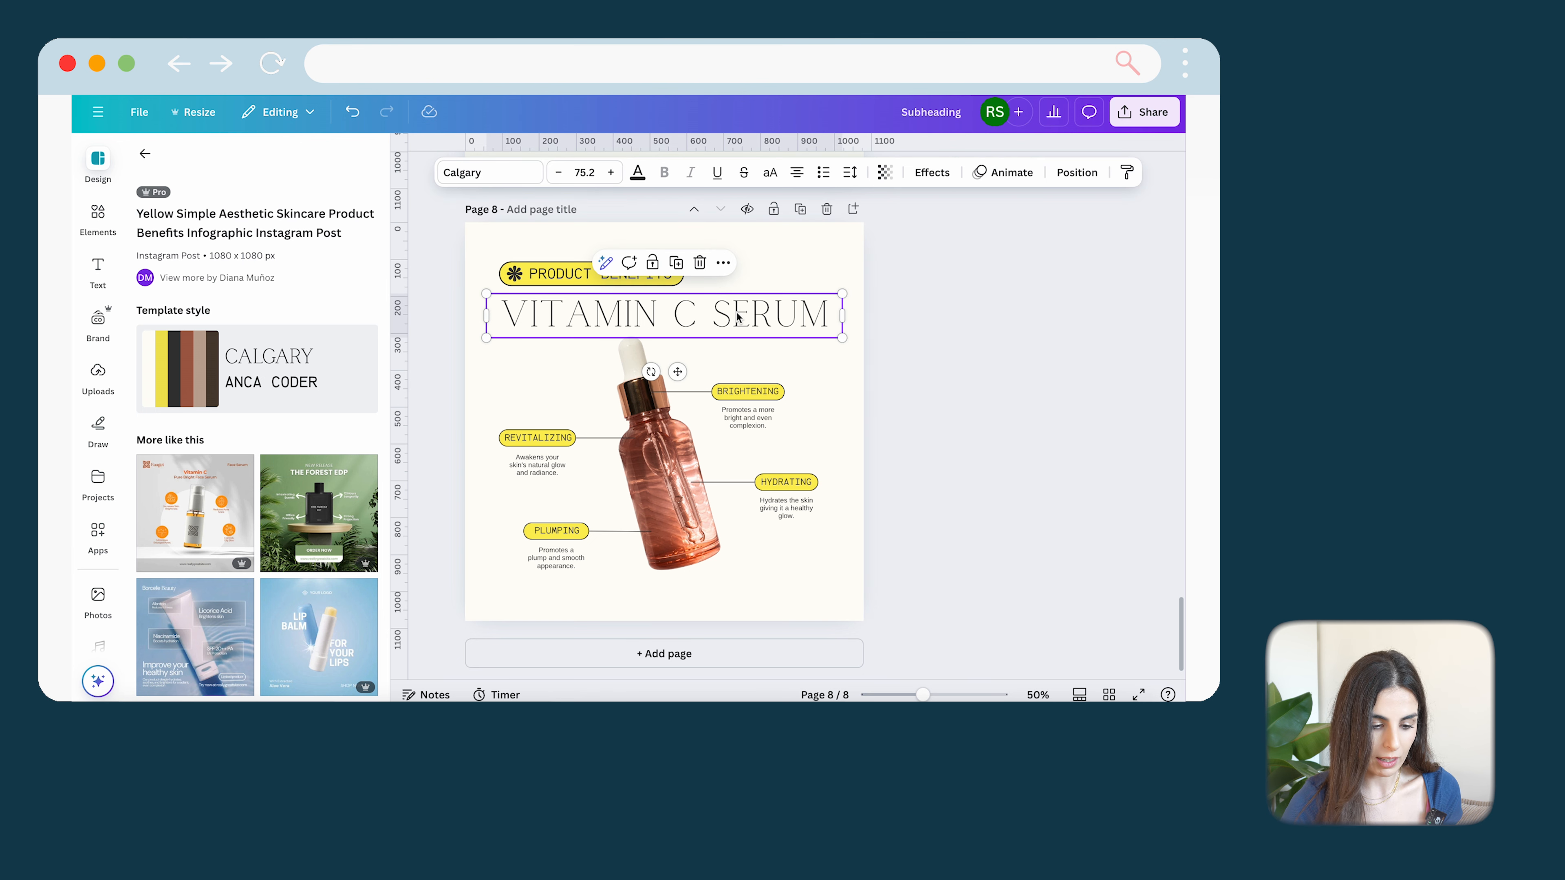
pyautogui.click(497, 179)
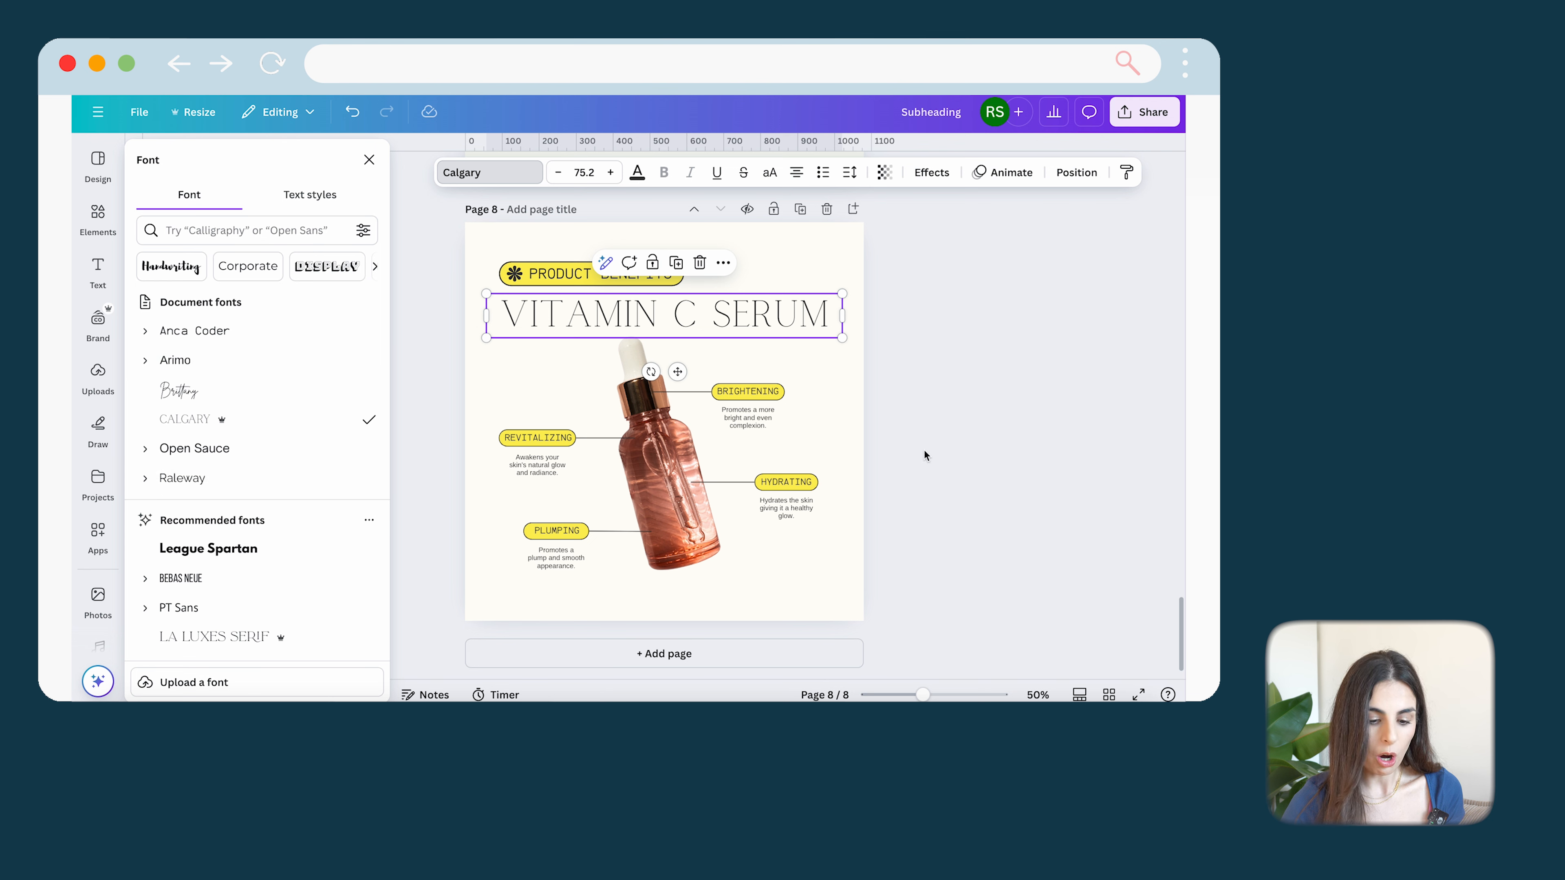
pyautogui.click(630, 300)
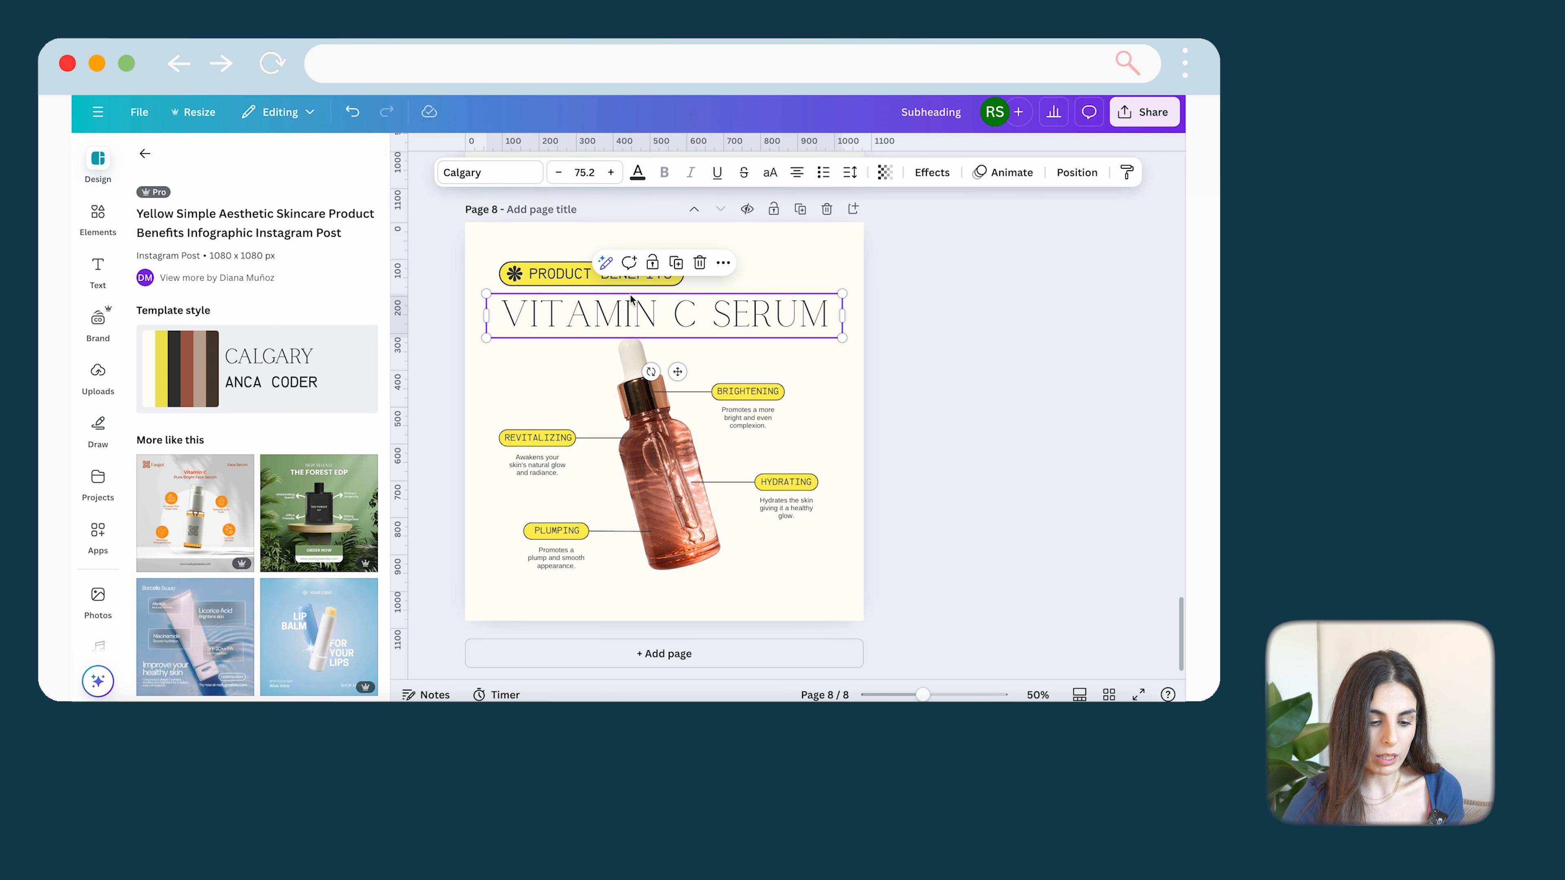
# Step: Change the fill of the "PRODUCT BENEFITS" label on page 8 to the orange document colour
pyautogui.click(528, 267)
pyautogui.click(523, 271)
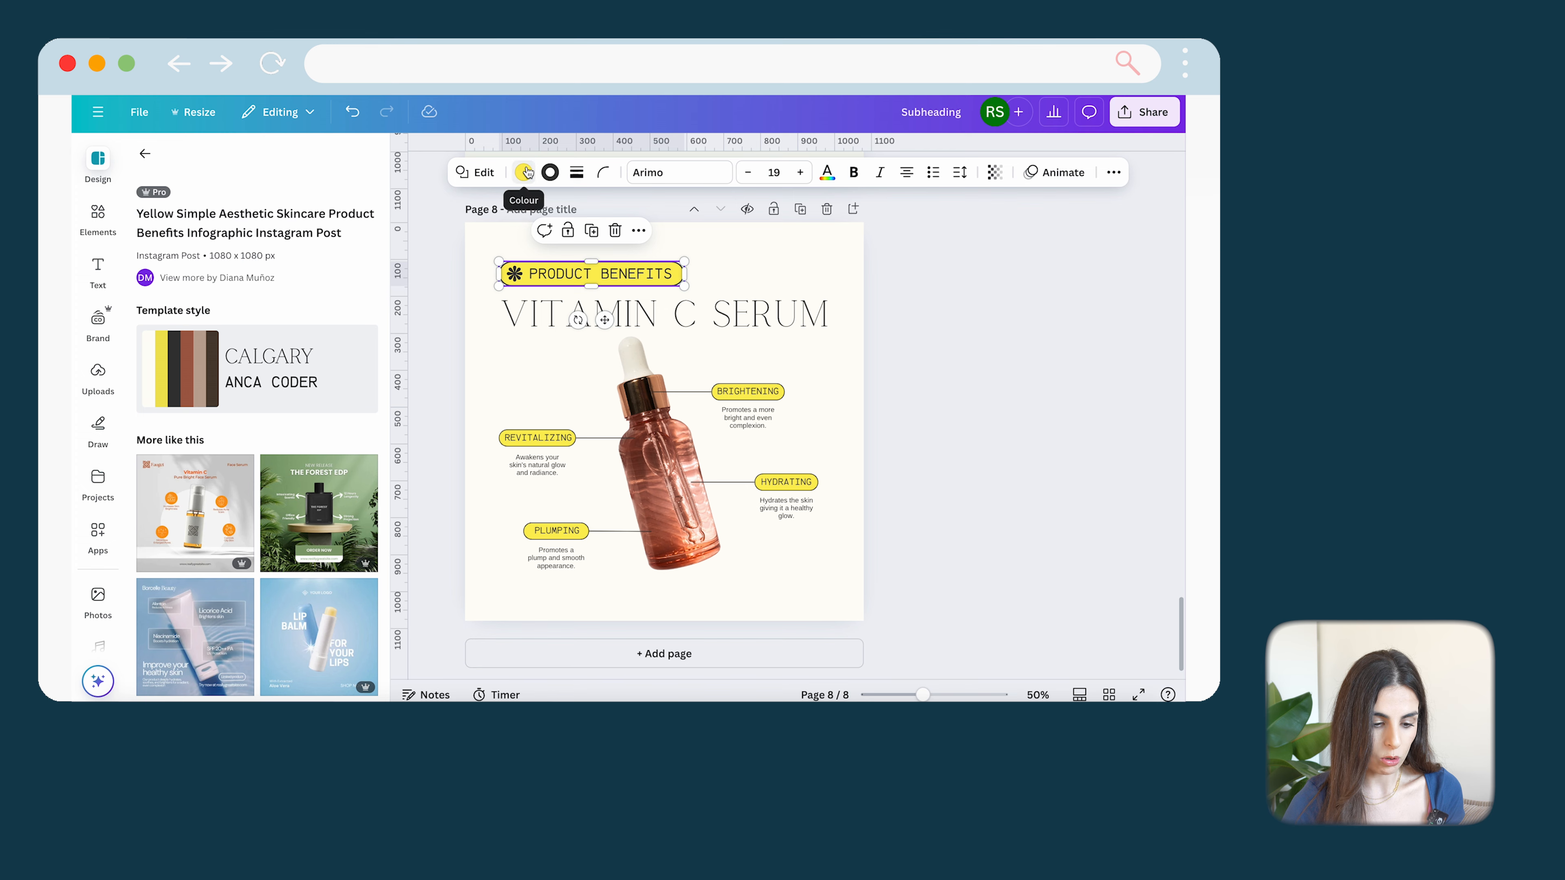
pyautogui.click(523, 172)
pyautogui.click(276, 313)
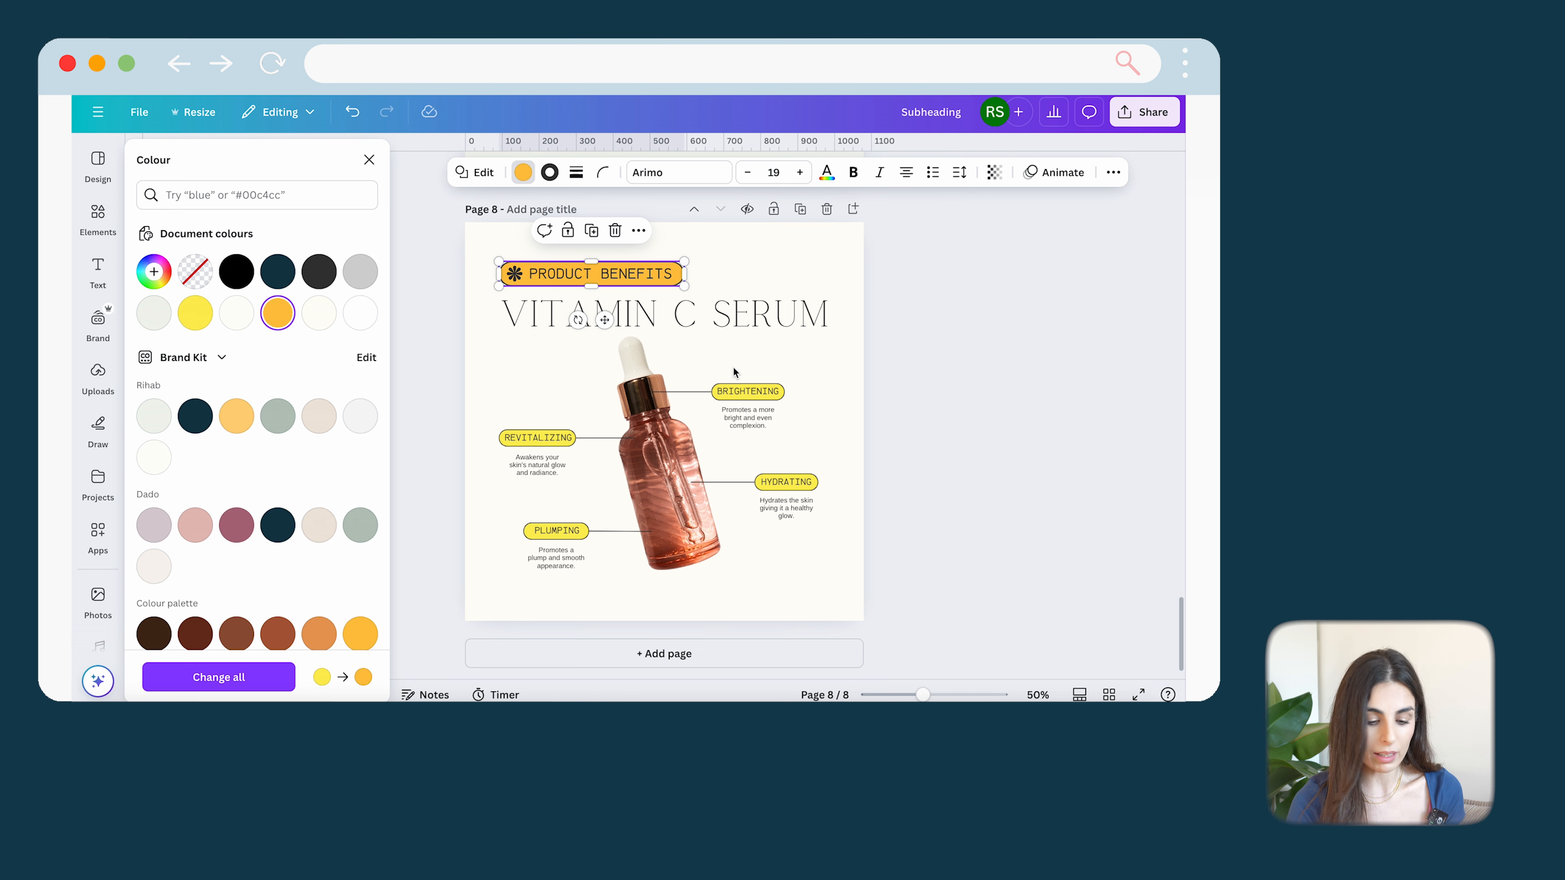
pyautogui.click(676, 531)
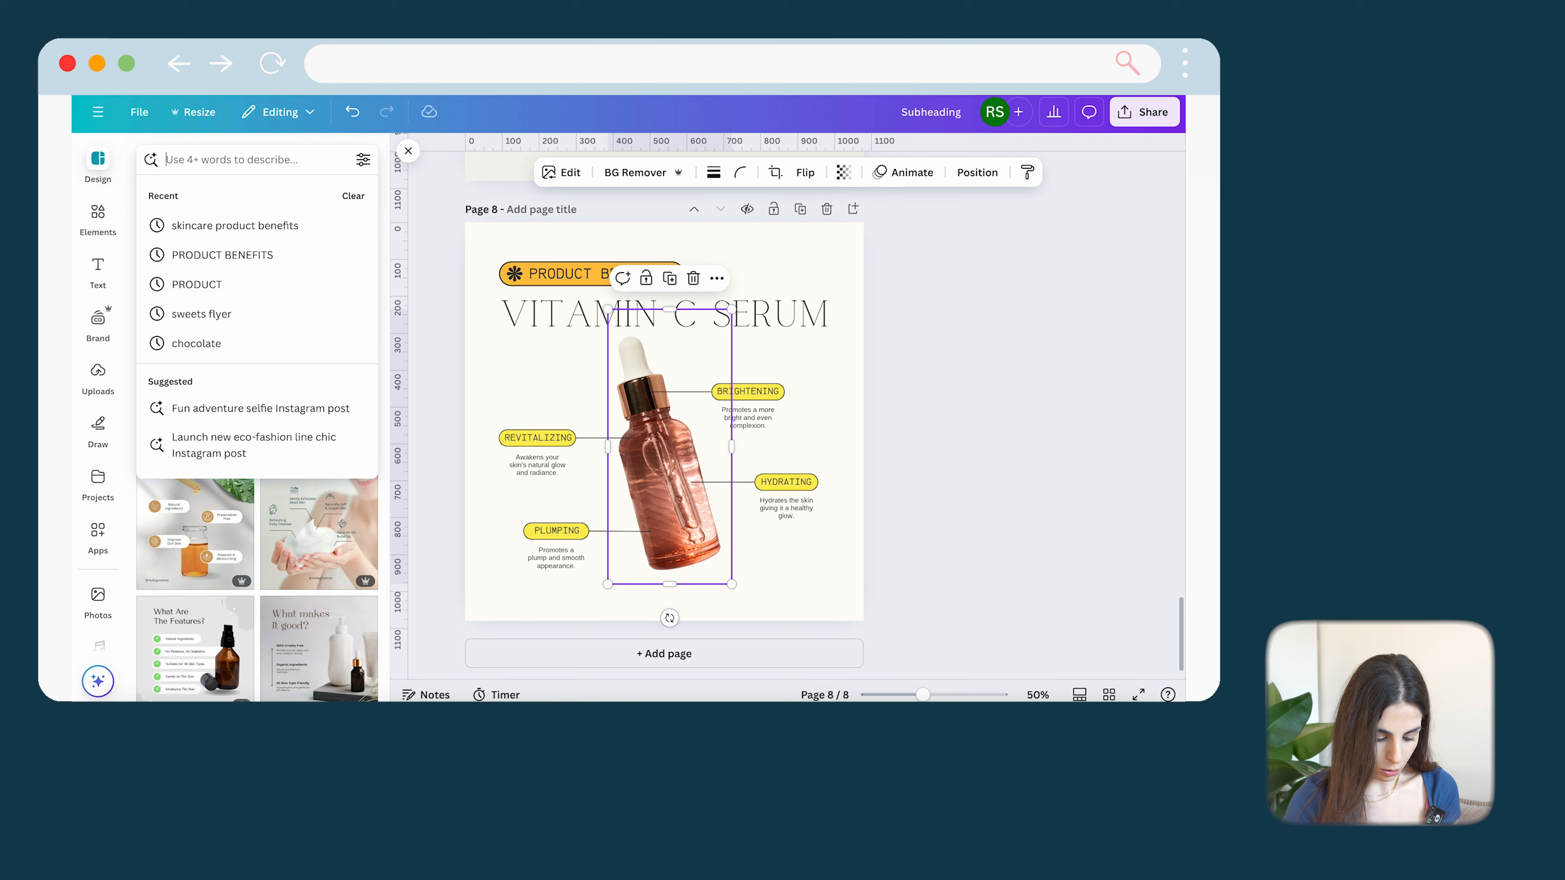
# Step: Search templates for "beverages product benefits" and apply the "Almond Milk" infographic template to a new page 9
pyautogui.write('beverages')
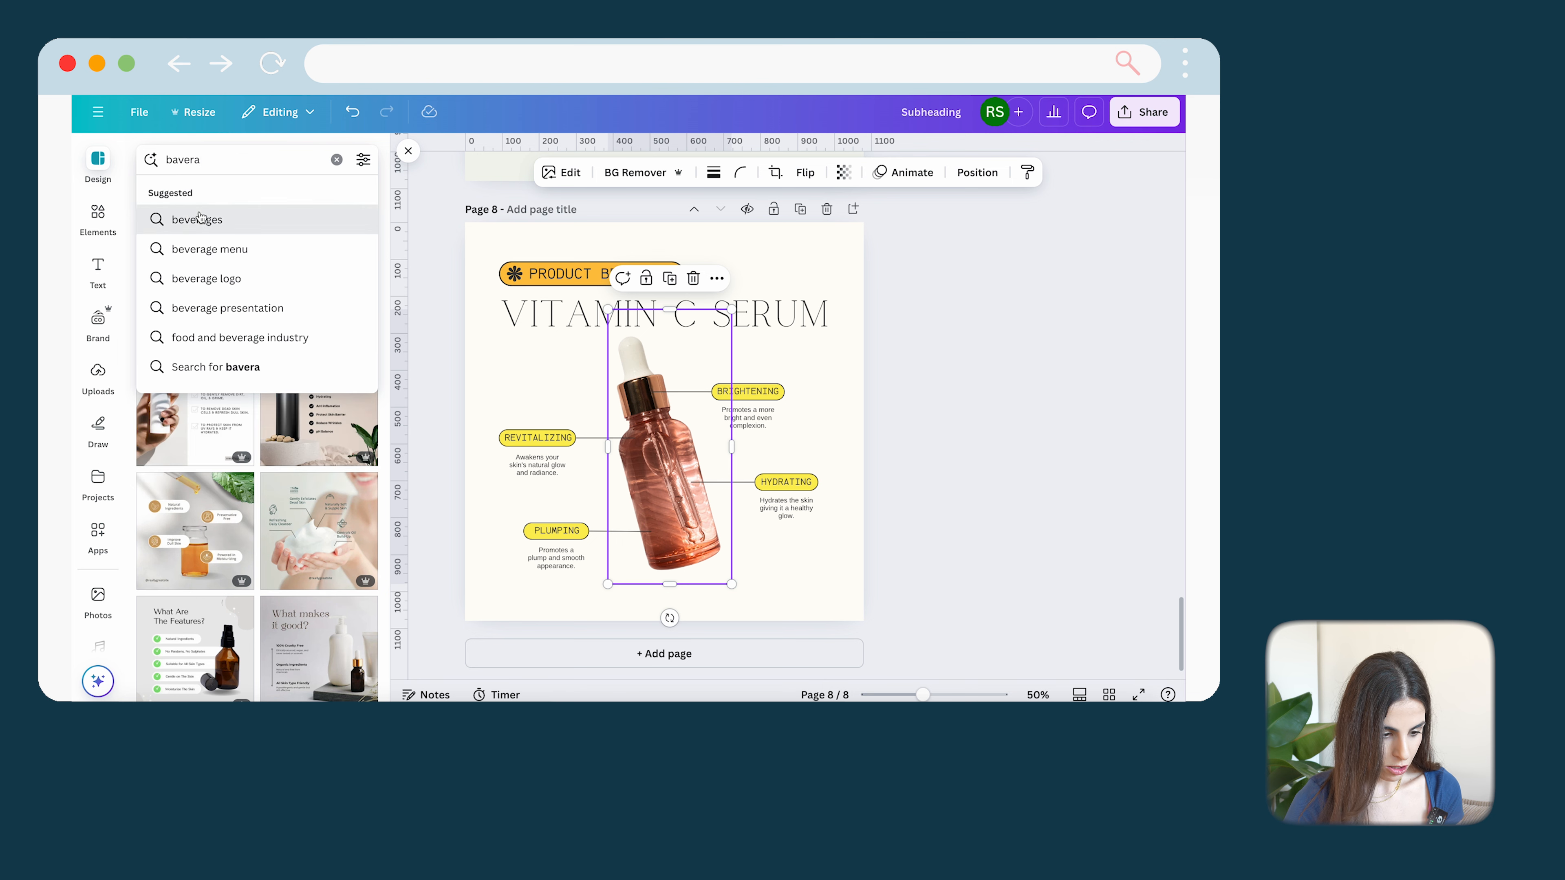
pyautogui.press('Return')
pyautogui.click(249, 158)
pyautogui.write('roduct benefits')
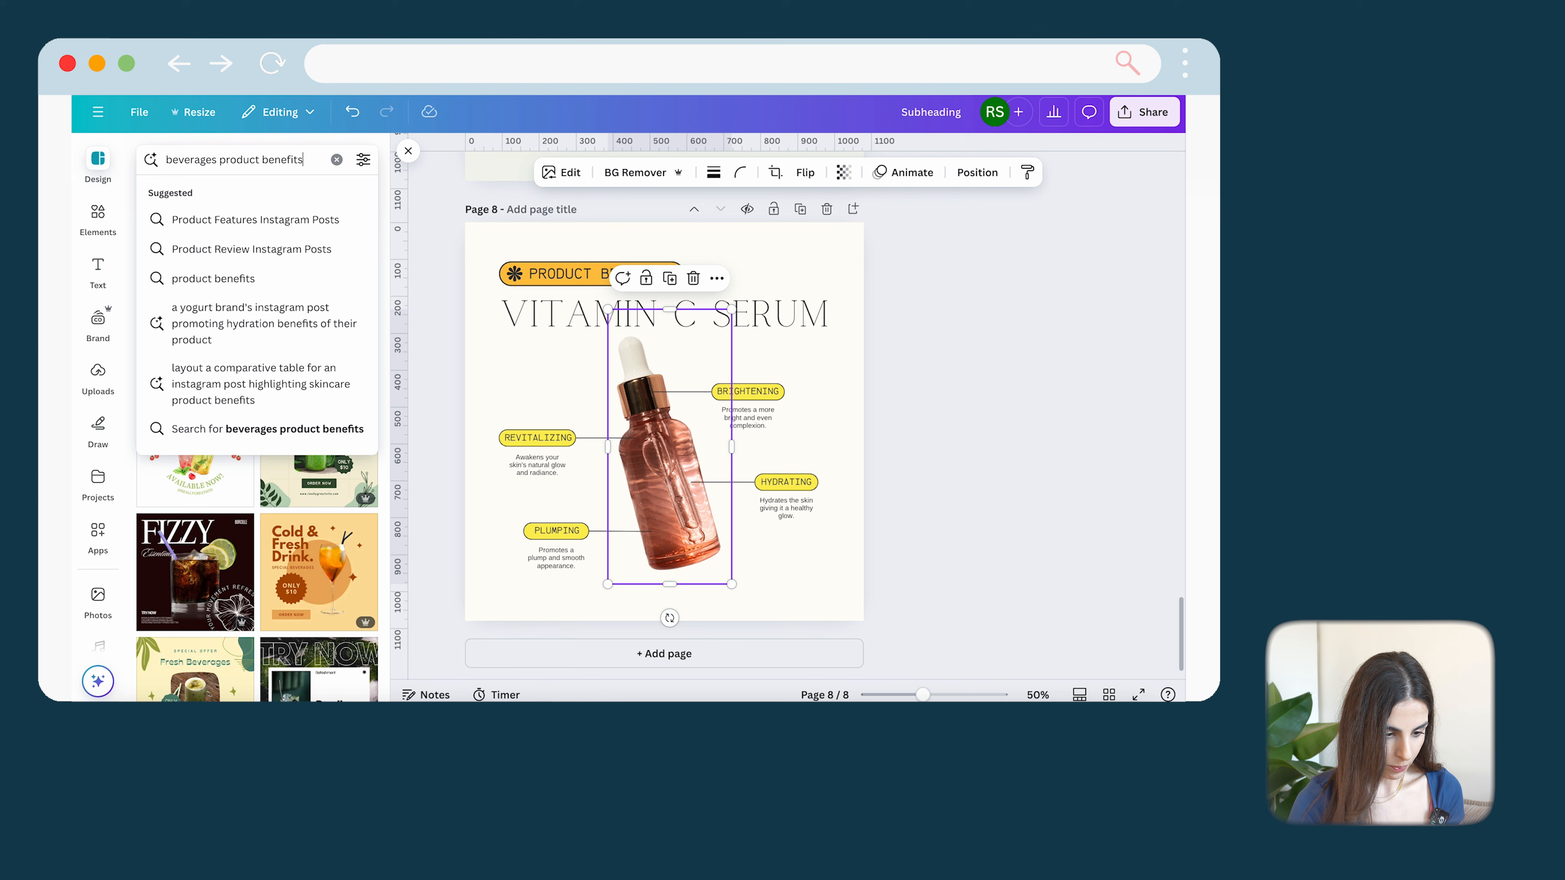
pyautogui.press('Return')
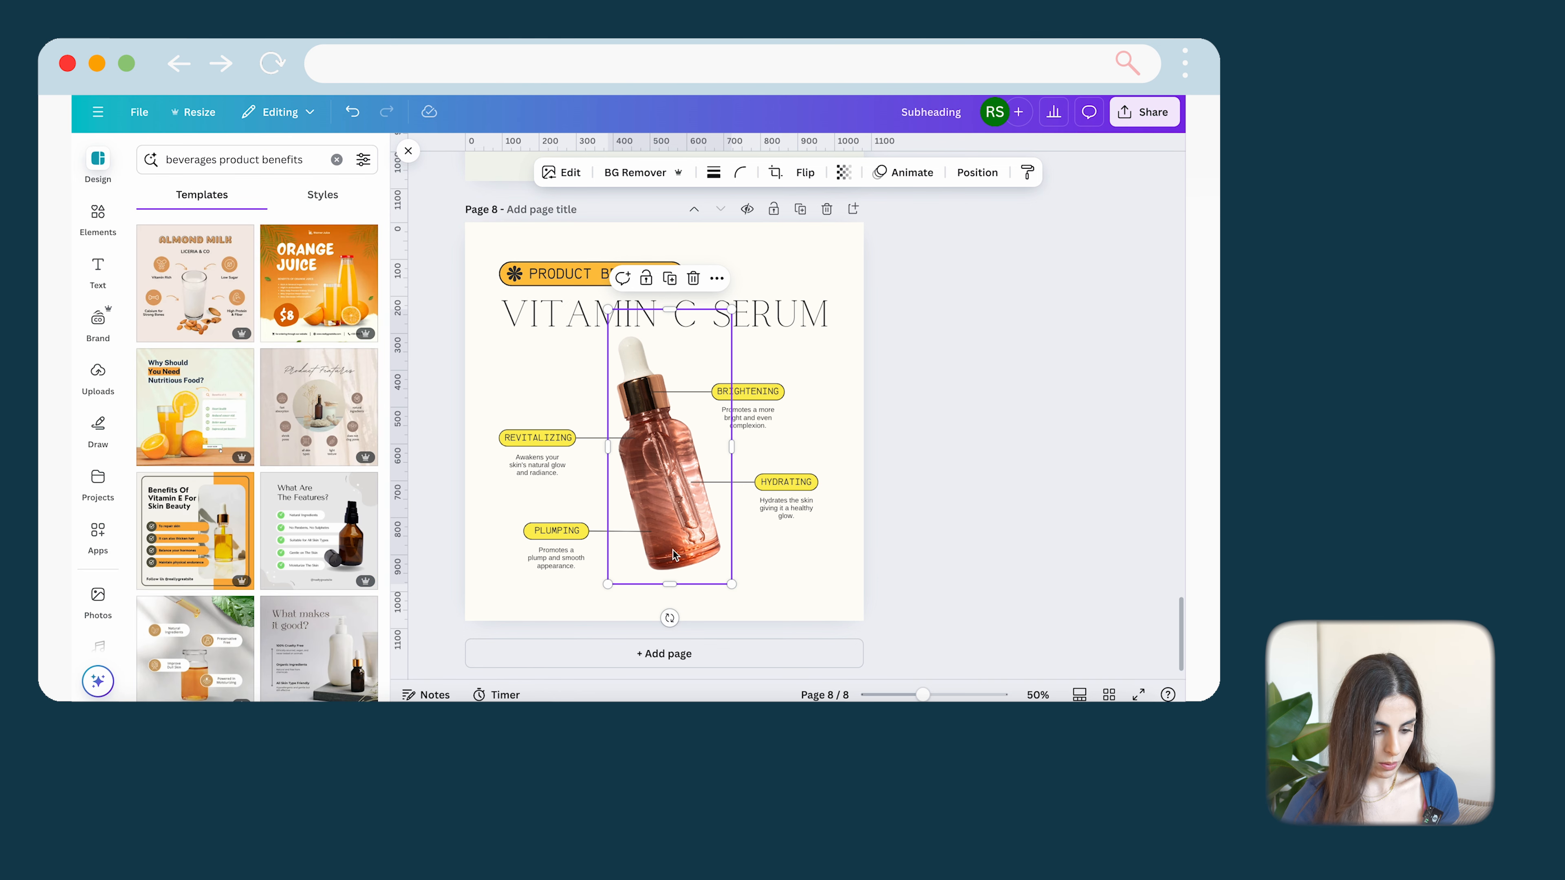
pyautogui.click(612, 653)
pyautogui.click(204, 289)
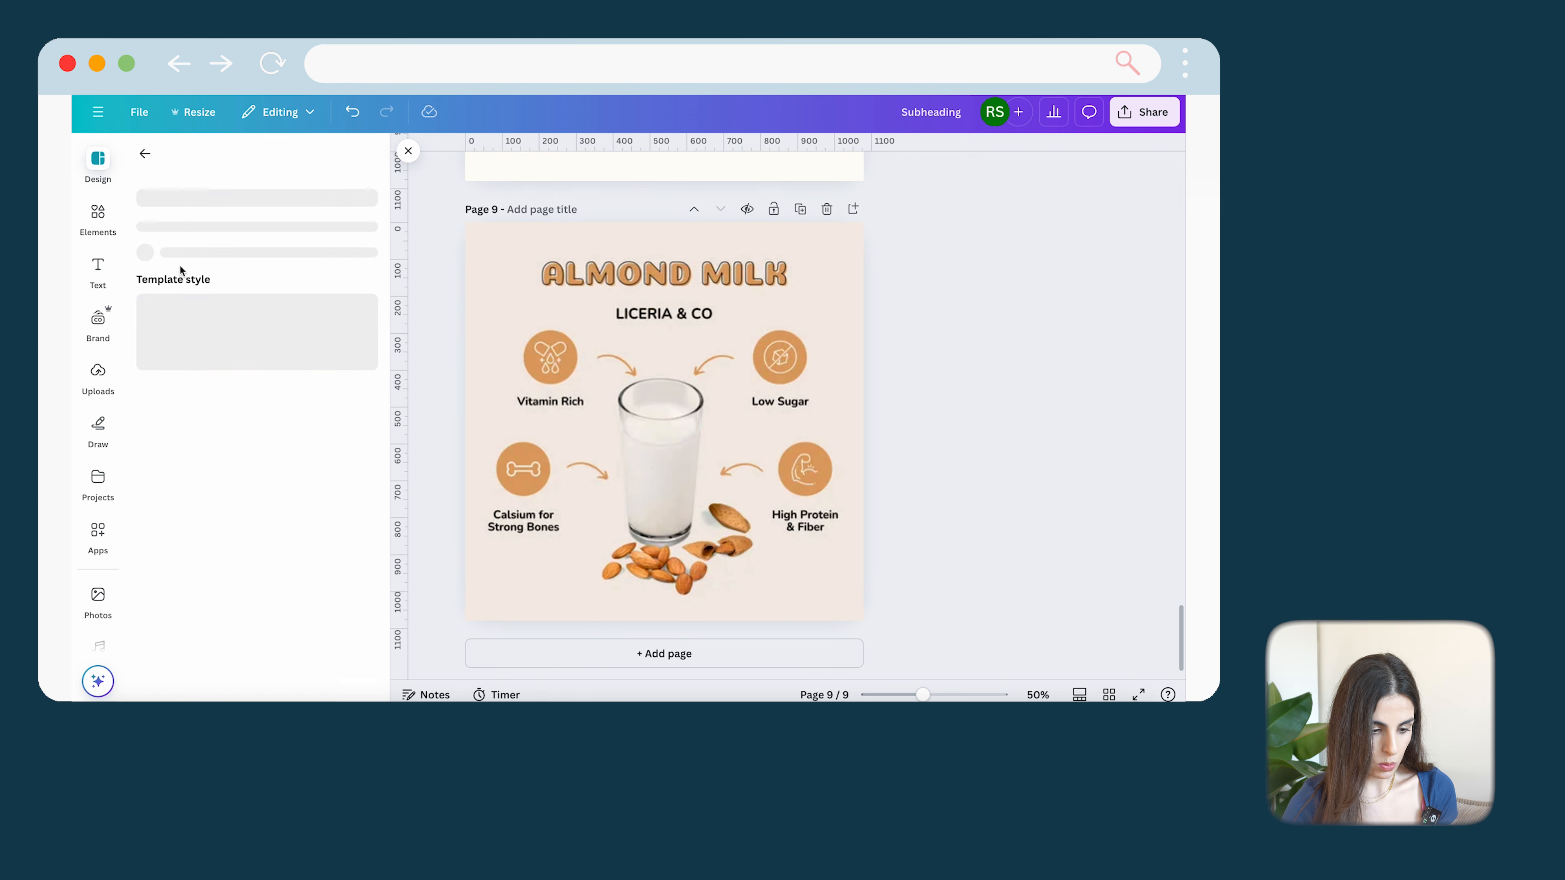
pyautogui.click(779, 549)
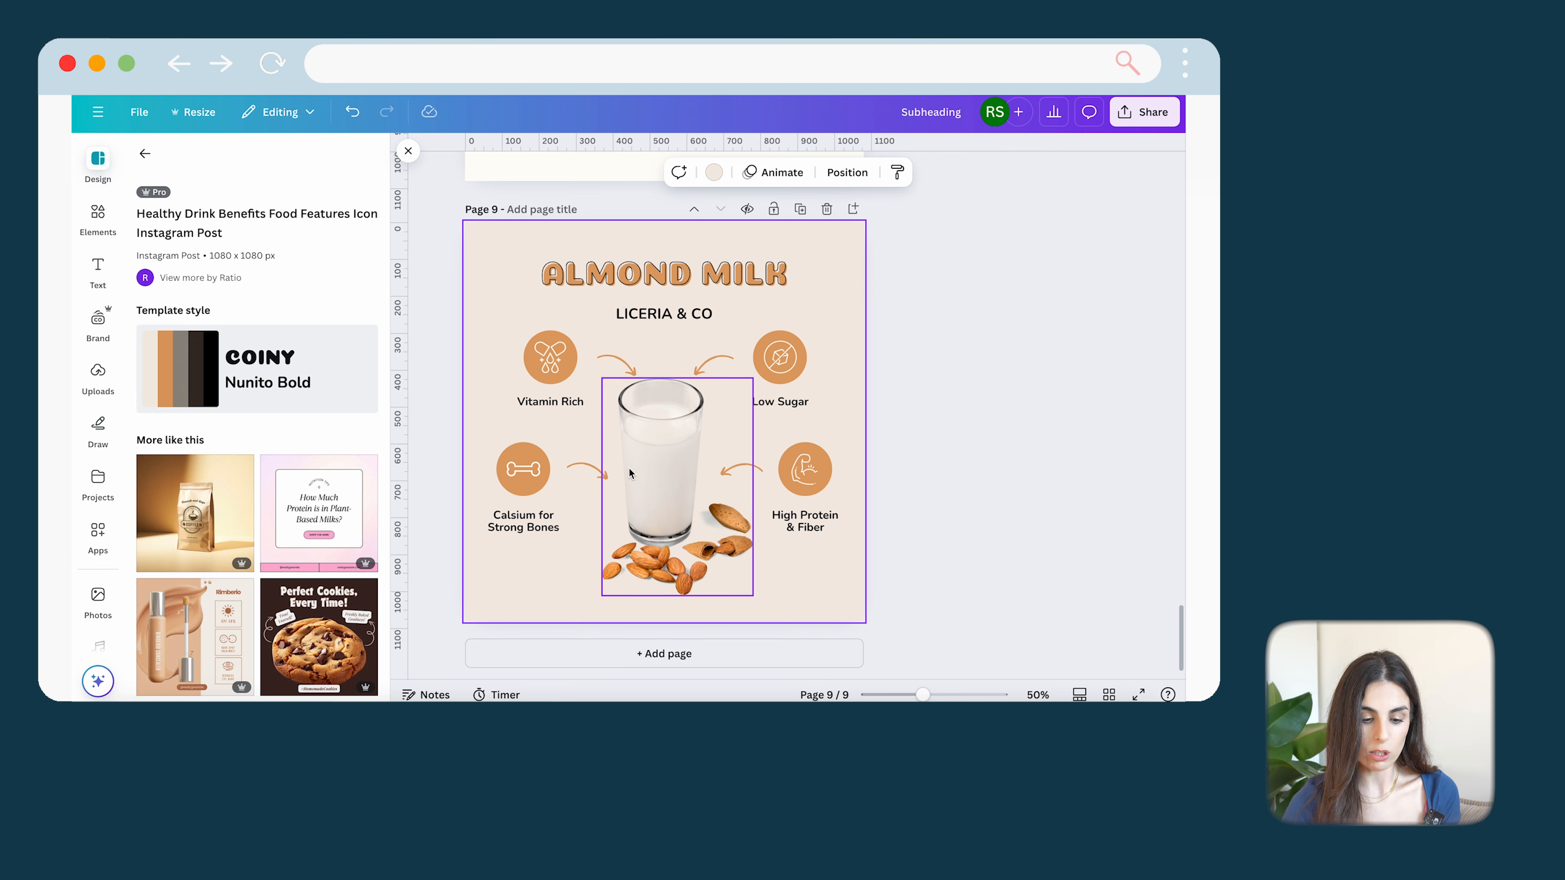
# Step: Replace the milk glass image on page 9 with the uploaded photo of the black MUD\WTR tin
pyautogui.scroll(1, 628, 468)
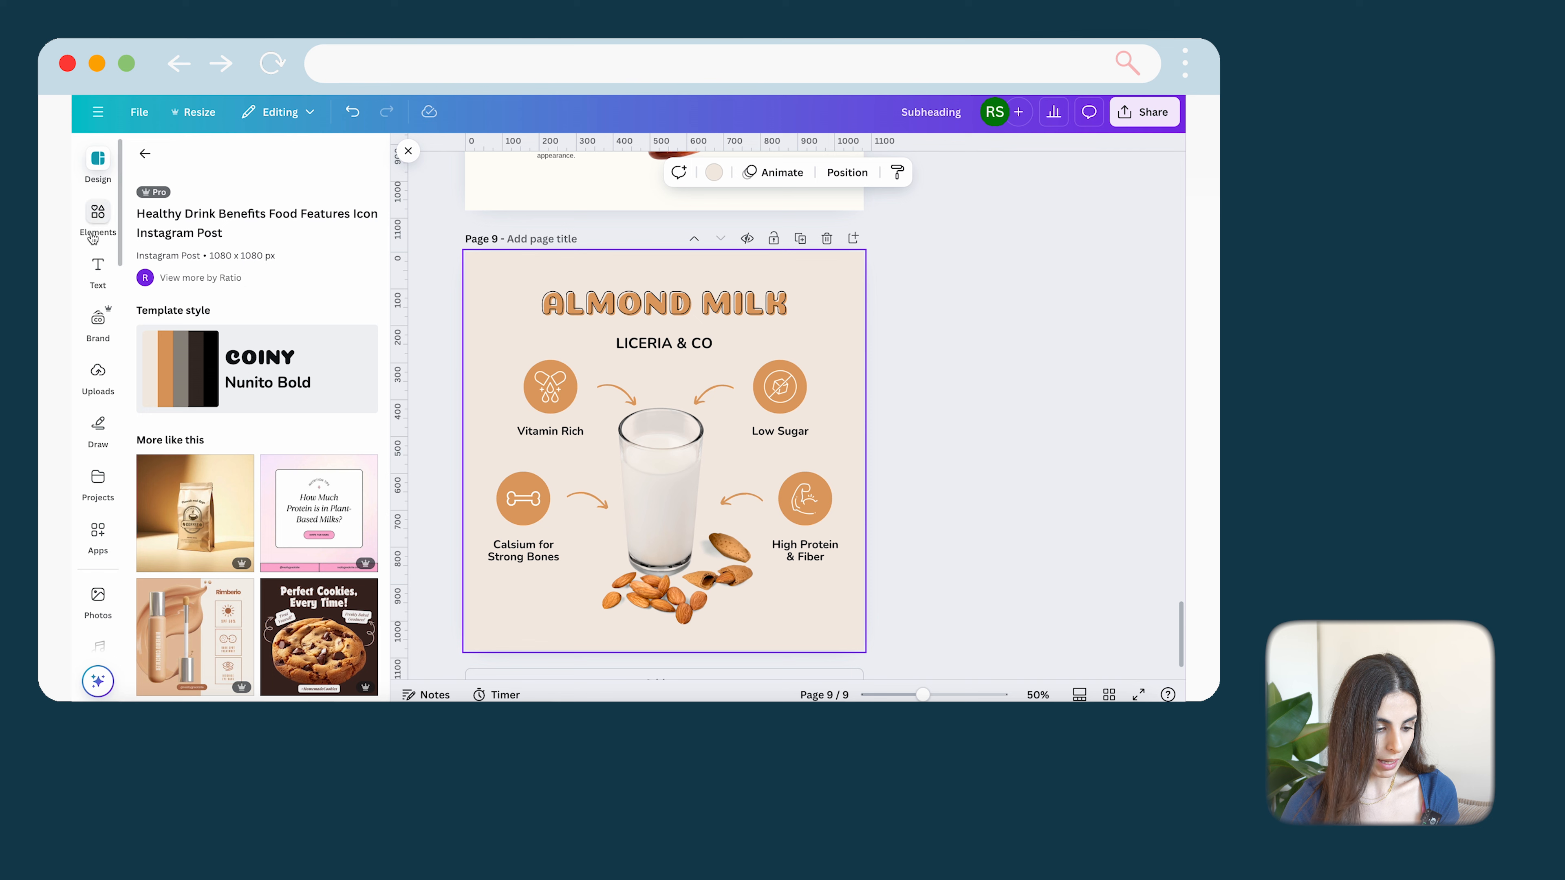
pyautogui.click(97, 219)
pyautogui.click(98, 374)
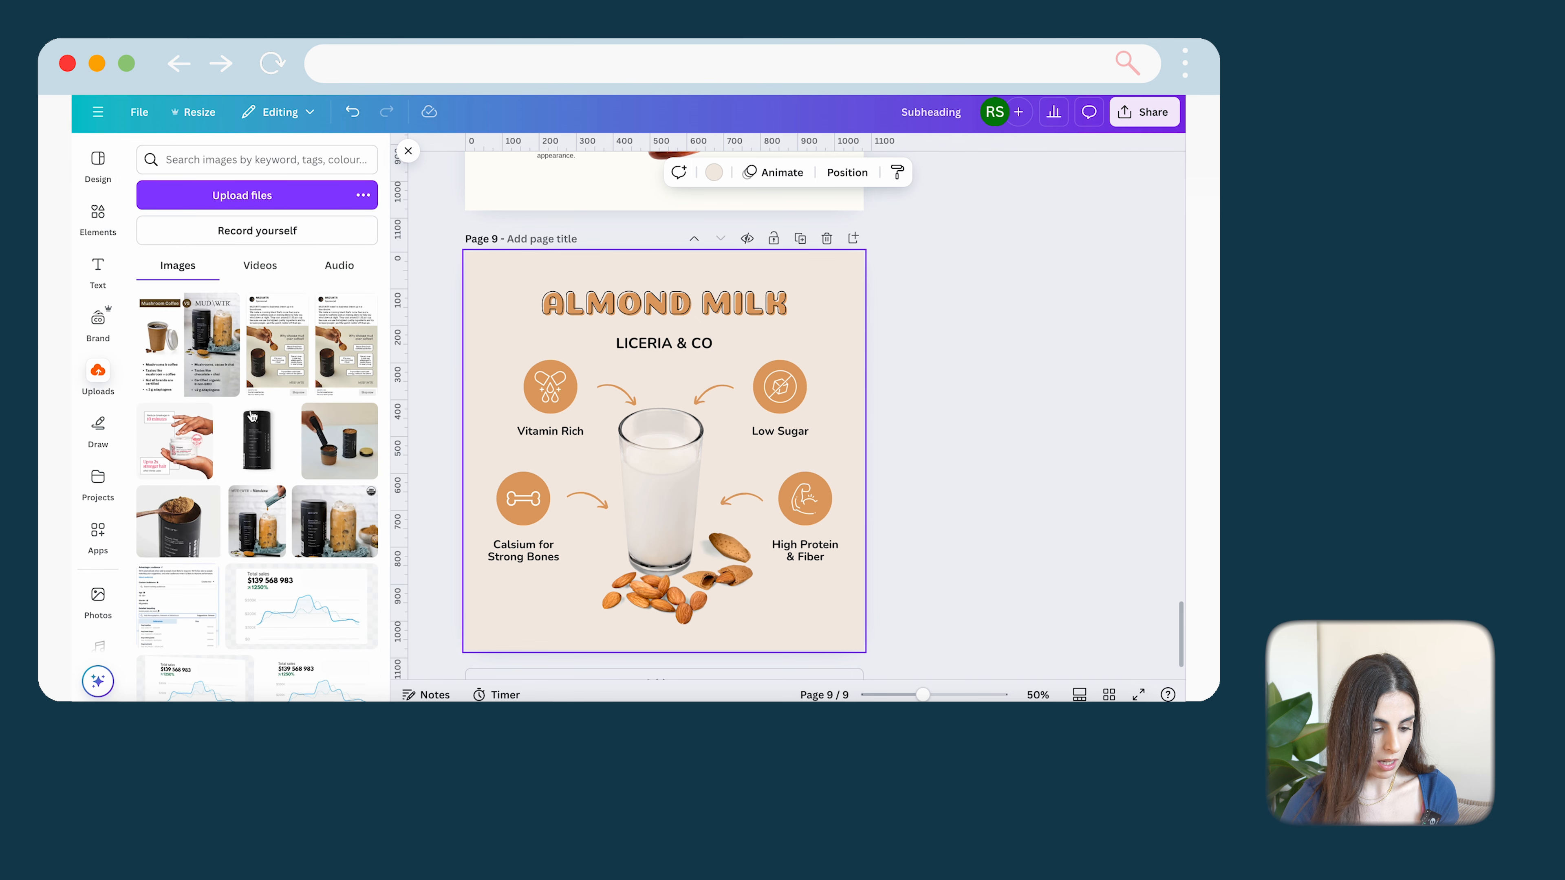
pyautogui.moveTo(268, 441); pyautogui.dragTo(637, 452)
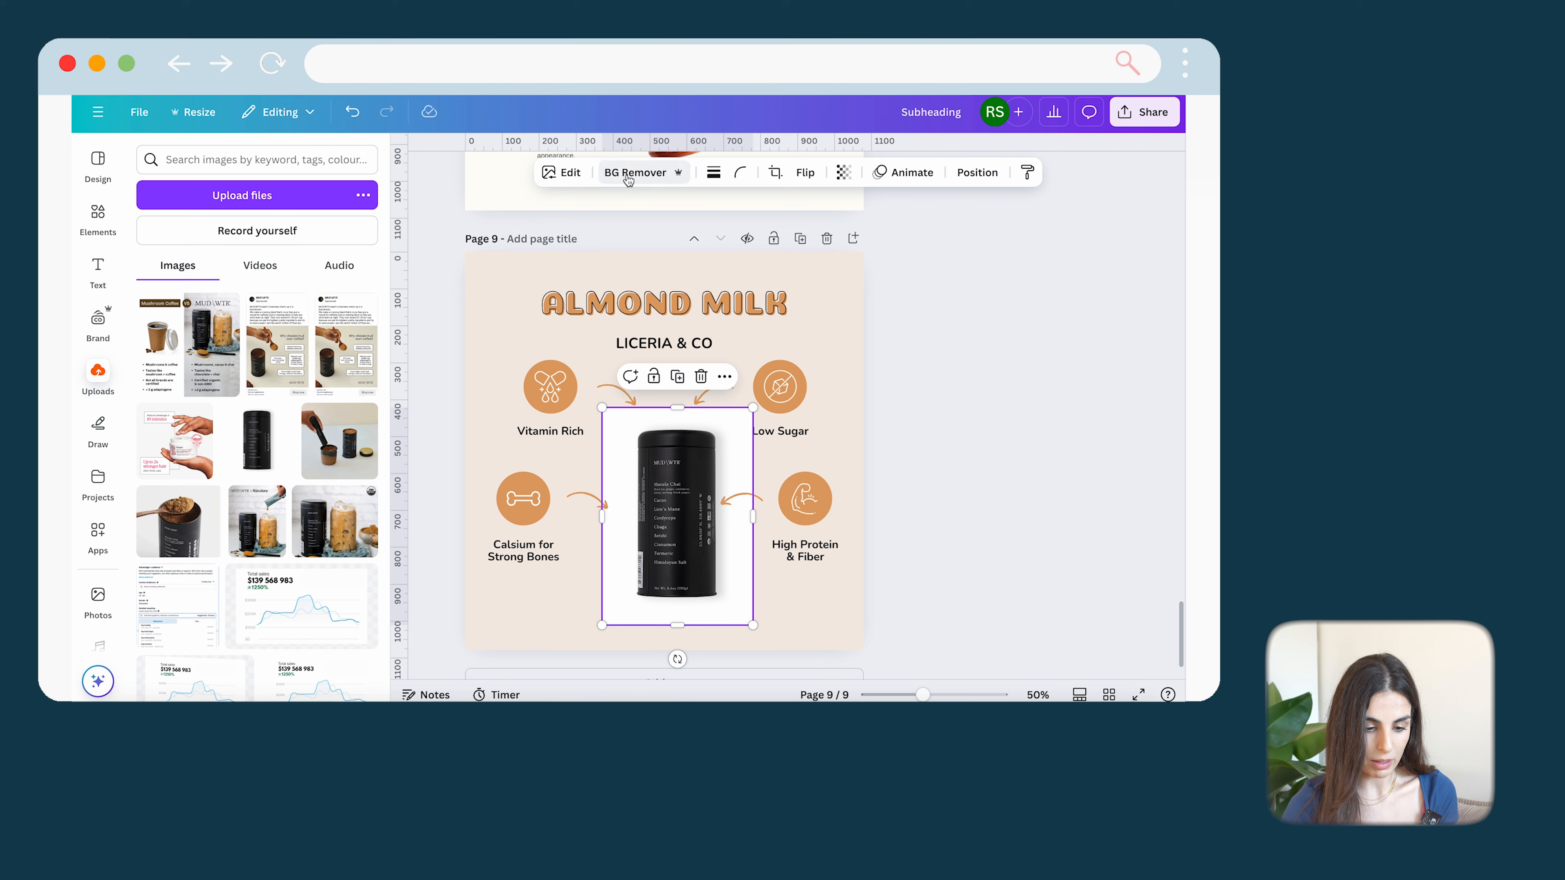
# Step: Remove the background of the tin photo on page 9 and centre the tin between the four arrows
pyautogui.click(628, 175)
pyautogui.click(1112, 487)
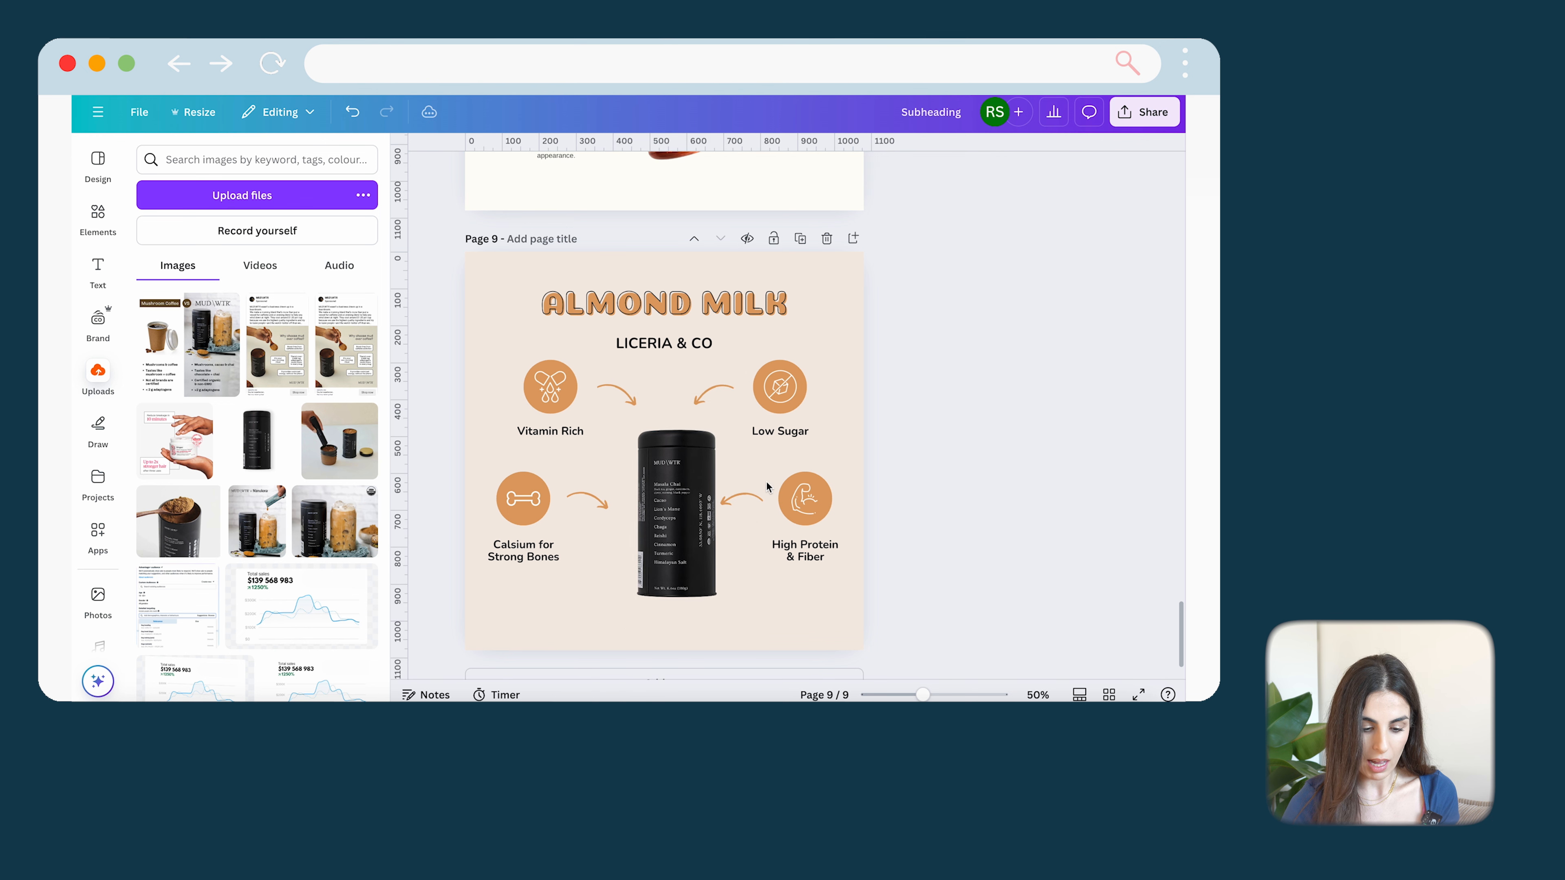
pyautogui.moveTo(666, 491); pyautogui.dragTo(637, 471)
pyautogui.click(970, 477)
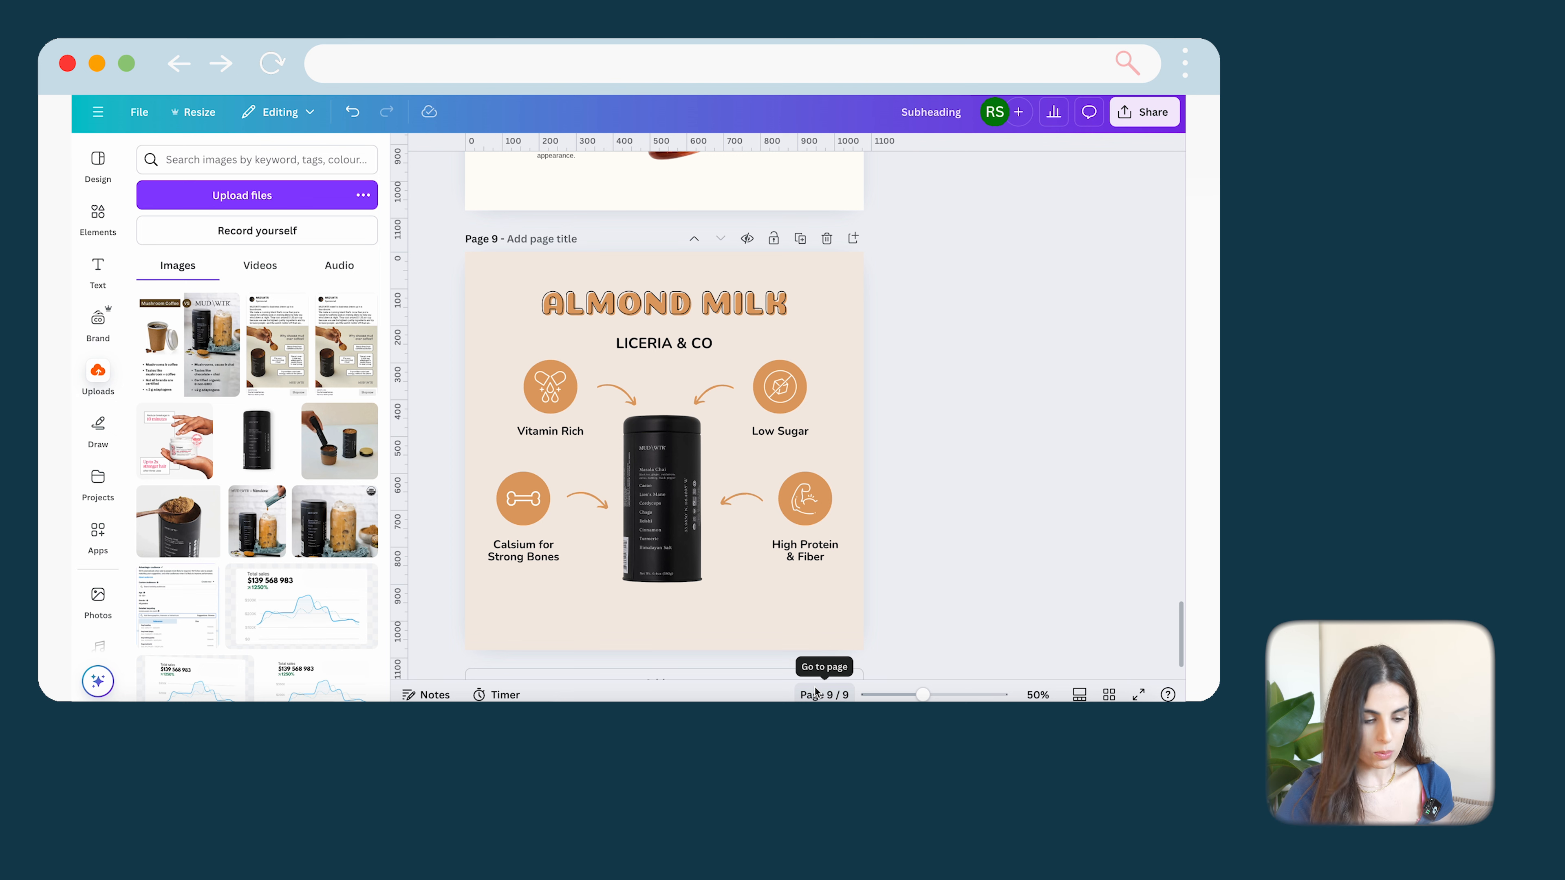
# Step: Copy all pages of the design into the Instagram Story size, 1080 × 1920 px, and open the resized copy
pyautogui.click(194, 114)
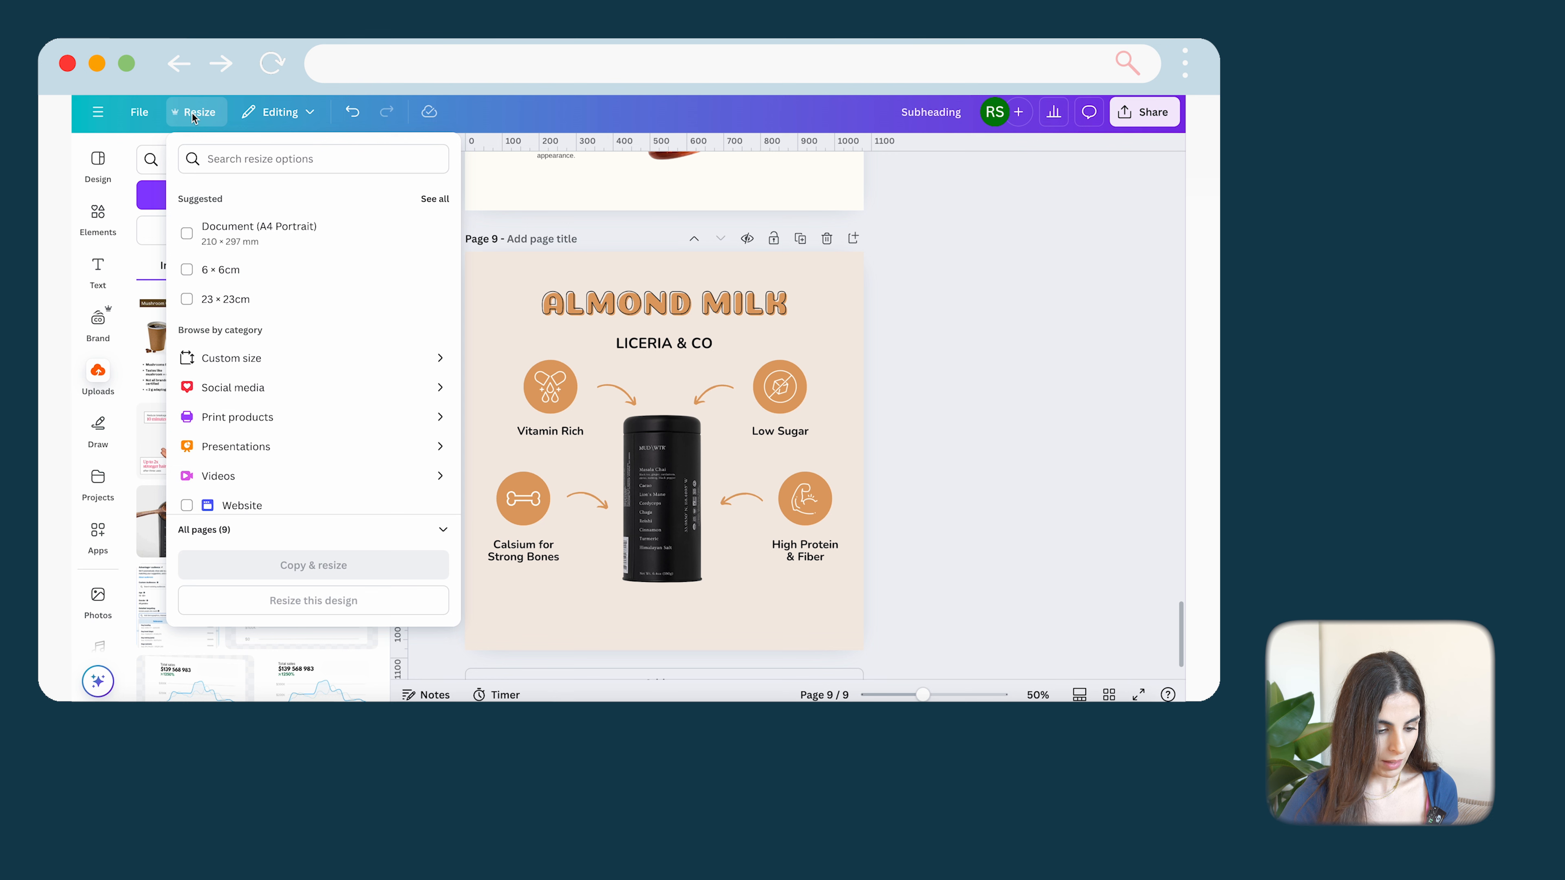
pyautogui.click(444, 389)
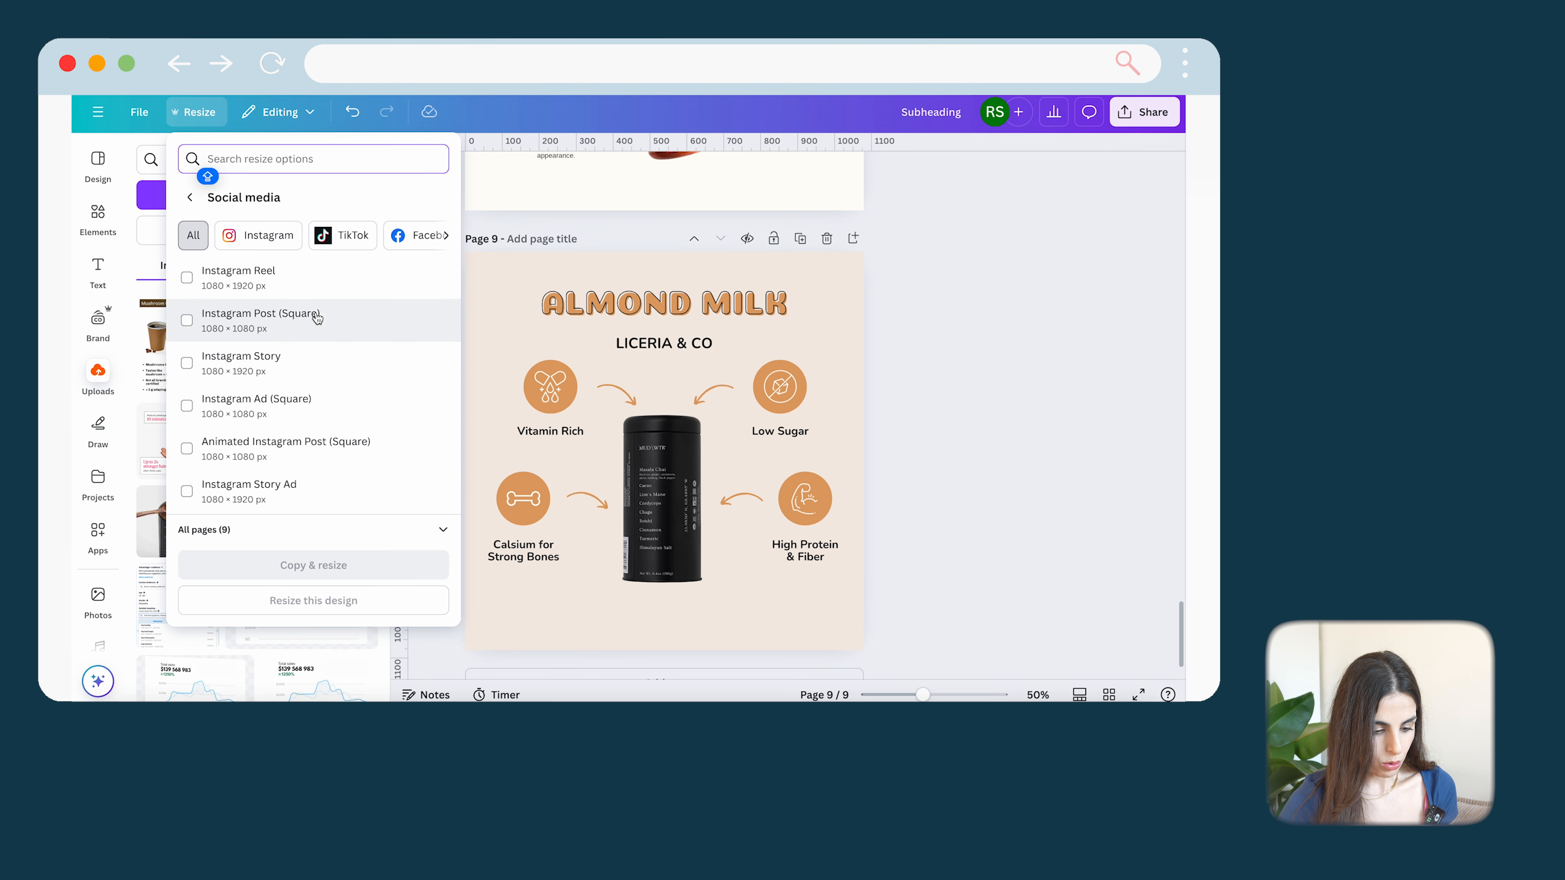
pyautogui.click(304, 366)
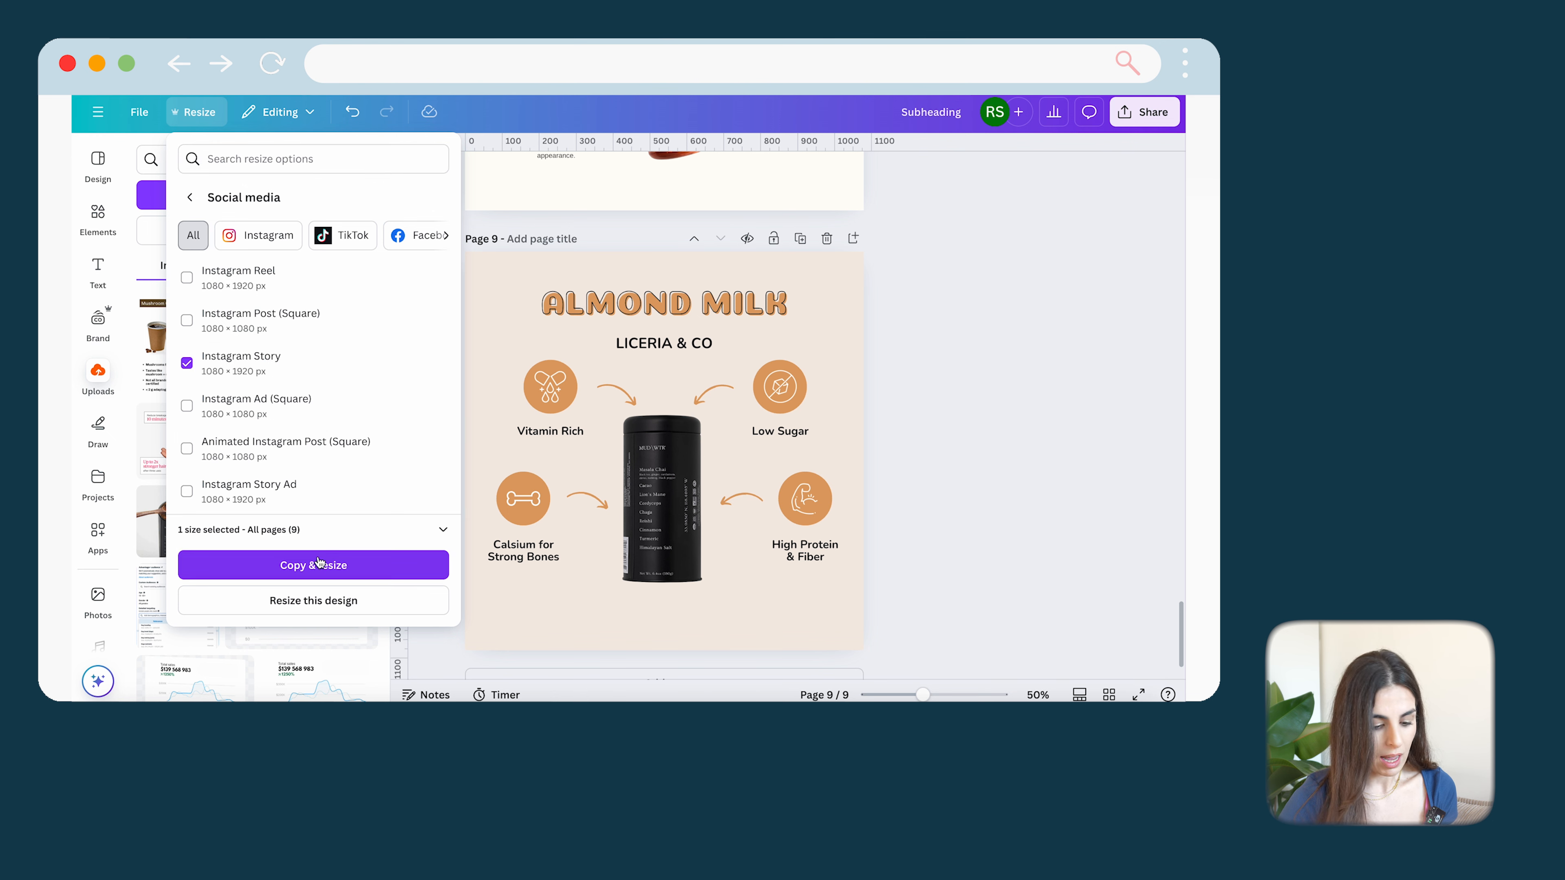
pyautogui.click(331, 602)
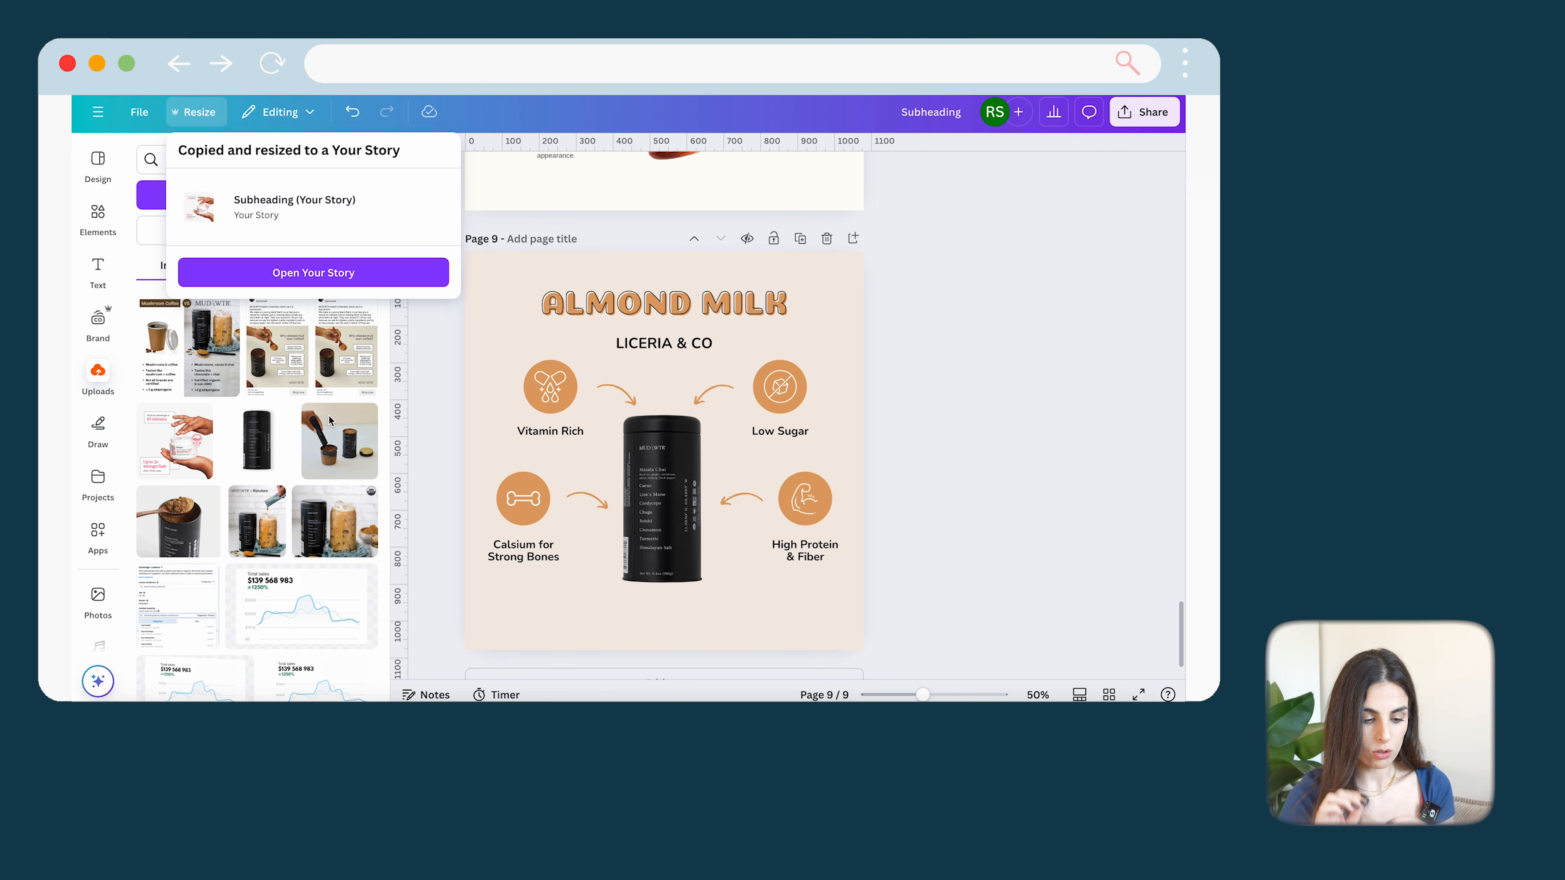
pyautogui.click(369, 279)
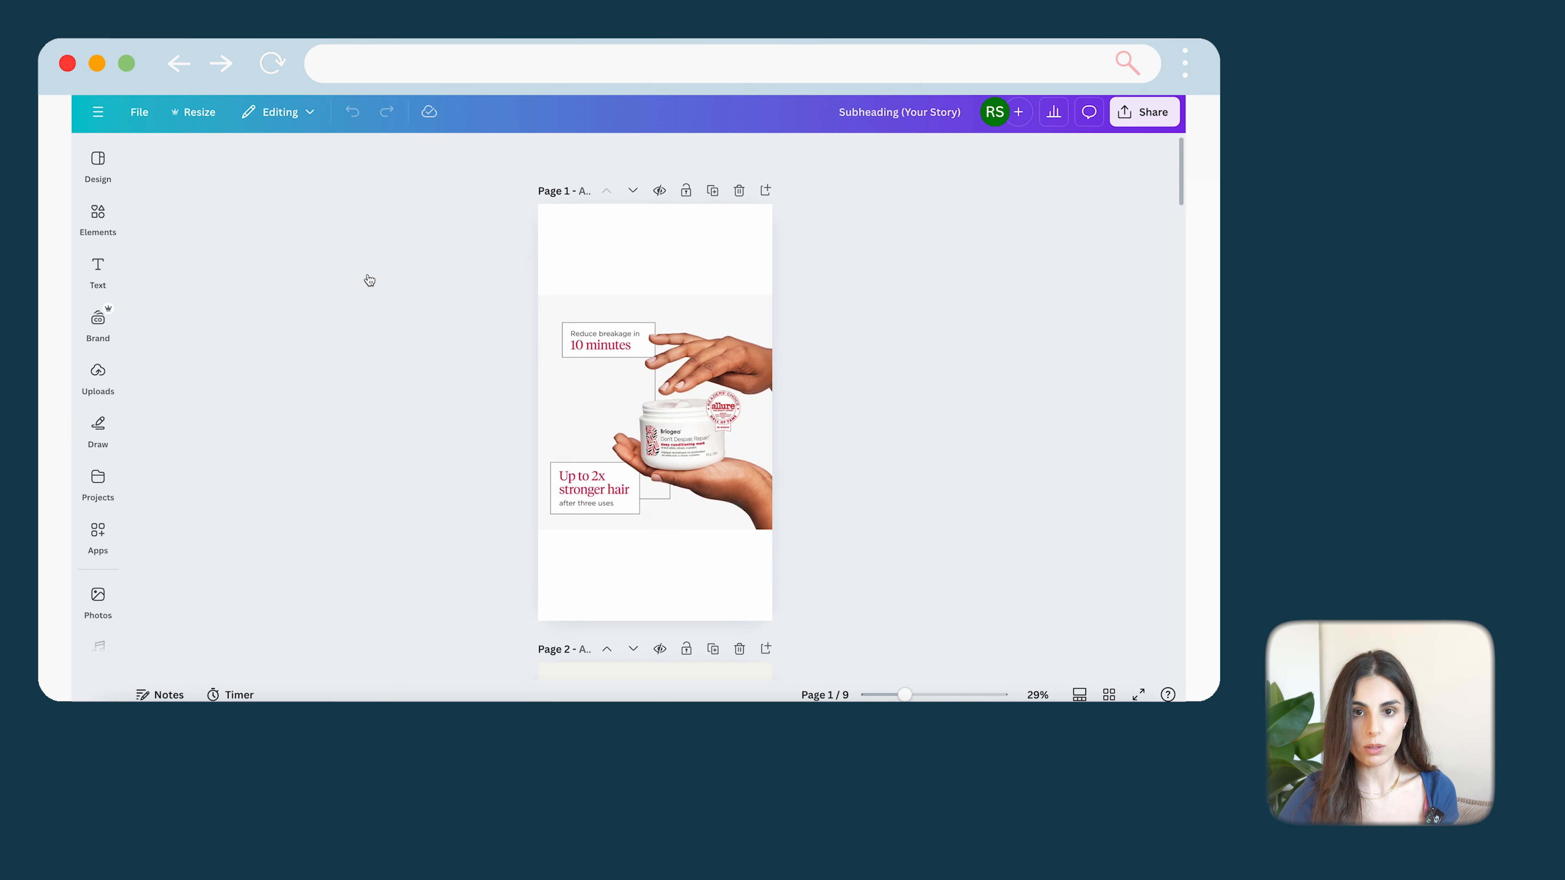
# Step: Enlarge the coffee comparison layout on page 6 of the story to the full page width and reposition it vertically
pyautogui.scroll(-5, 541, 315)
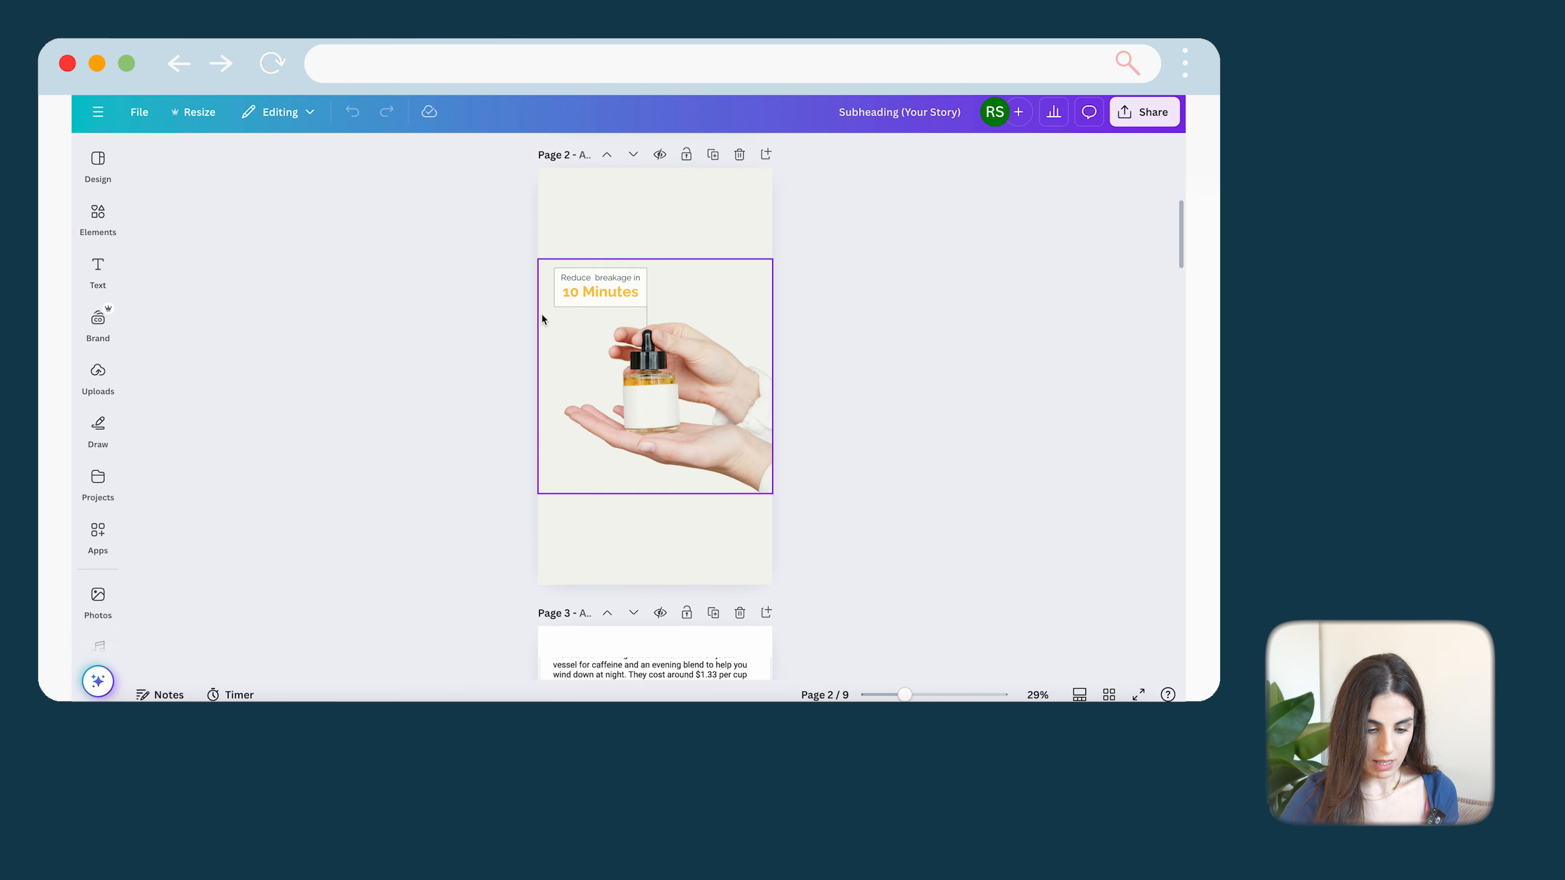
pyautogui.scroll(1, 541, 315)
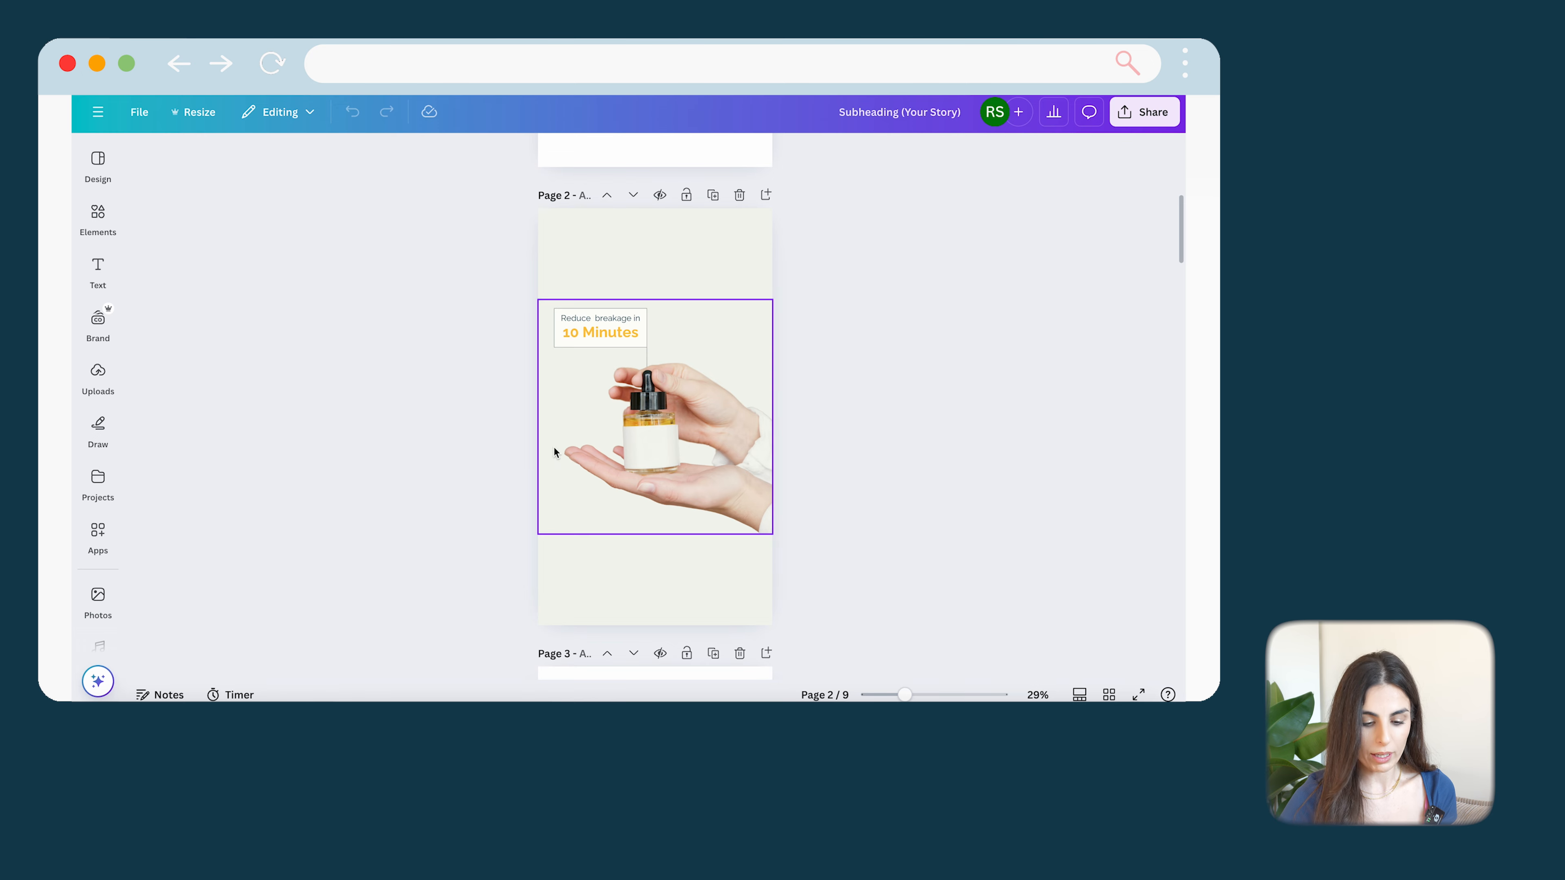
pyautogui.scroll(-15, 628, 432)
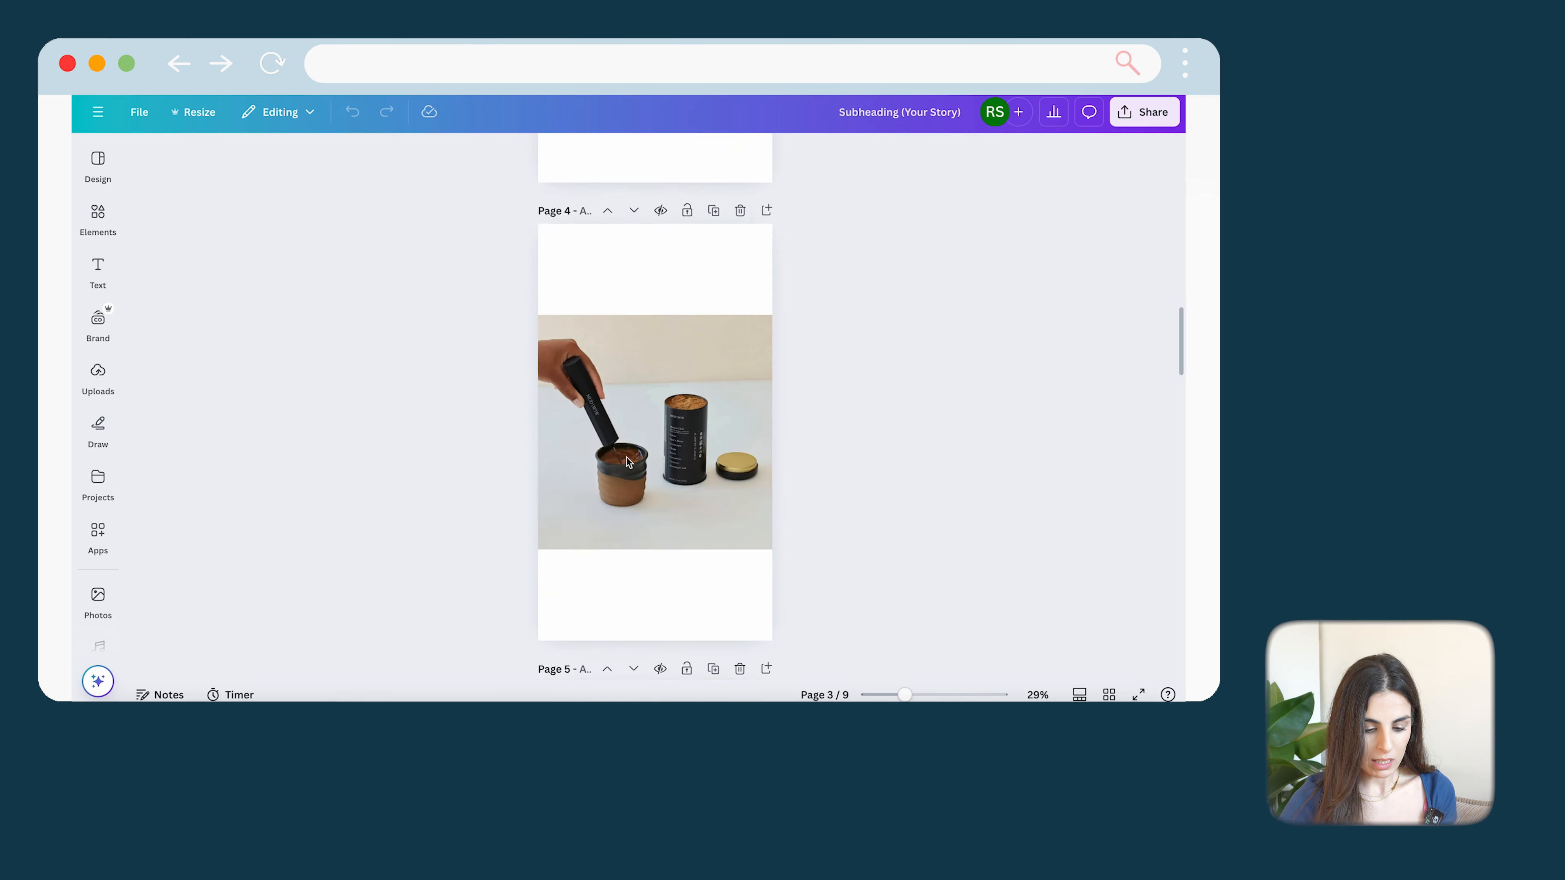
pyautogui.scroll(-10, 627, 461)
pyautogui.scroll(2, 628, 461)
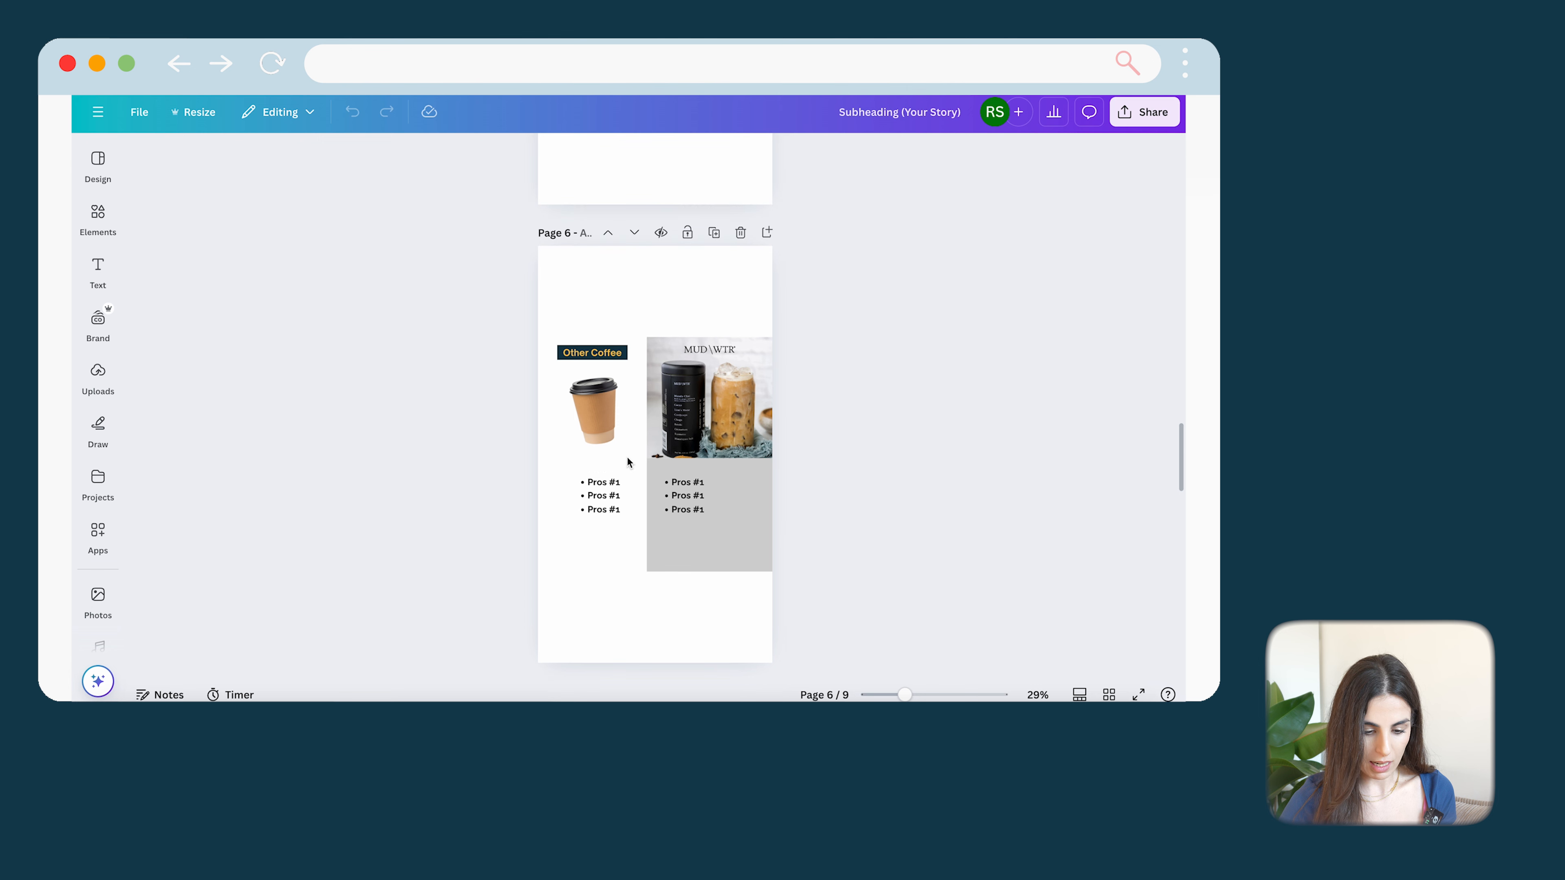
pyautogui.moveTo(815, 358); pyautogui.dragTo(471, 585)
pyautogui.moveTo(792, 333); pyautogui.dragTo(469, 547)
pyautogui.moveTo(723, 485); pyautogui.dragTo(721, 392)
pyautogui.moveTo(563, 480); pyautogui.dragTo(542, 509)
pyautogui.moveTo(725, 445); pyautogui.dragTo(726, 505)
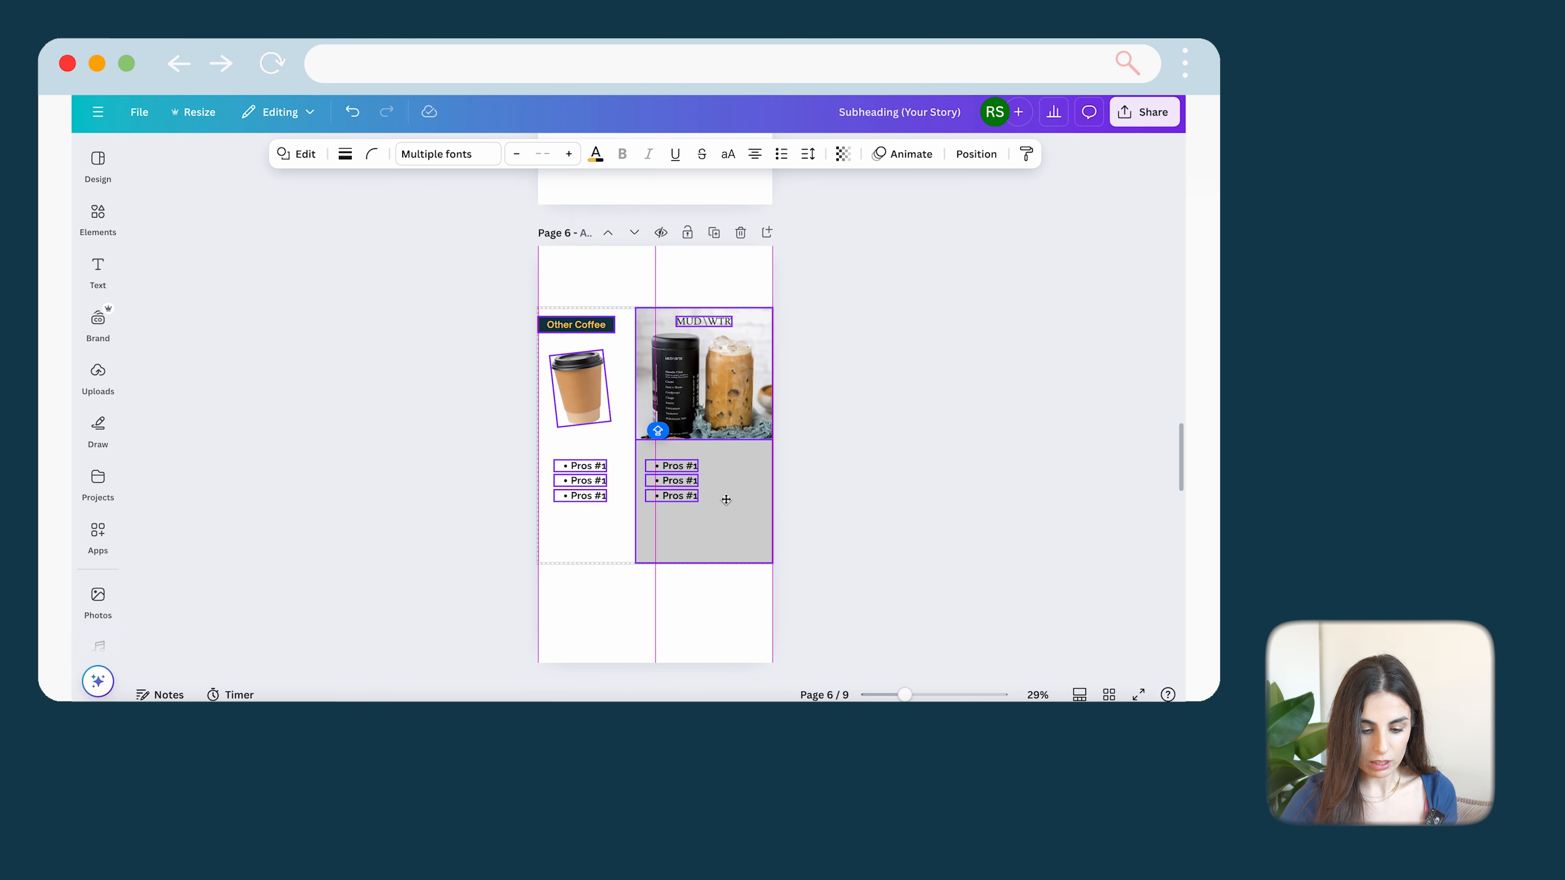
pyautogui.click(853, 422)
# Step: On page 8, move the "PRODUCT BENEFITS" label and heading higher, and shift the bottle with its callouts slightly upward
pyautogui.scroll(-1, 703, 487)
pyautogui.scroll(-8, 703, 482)
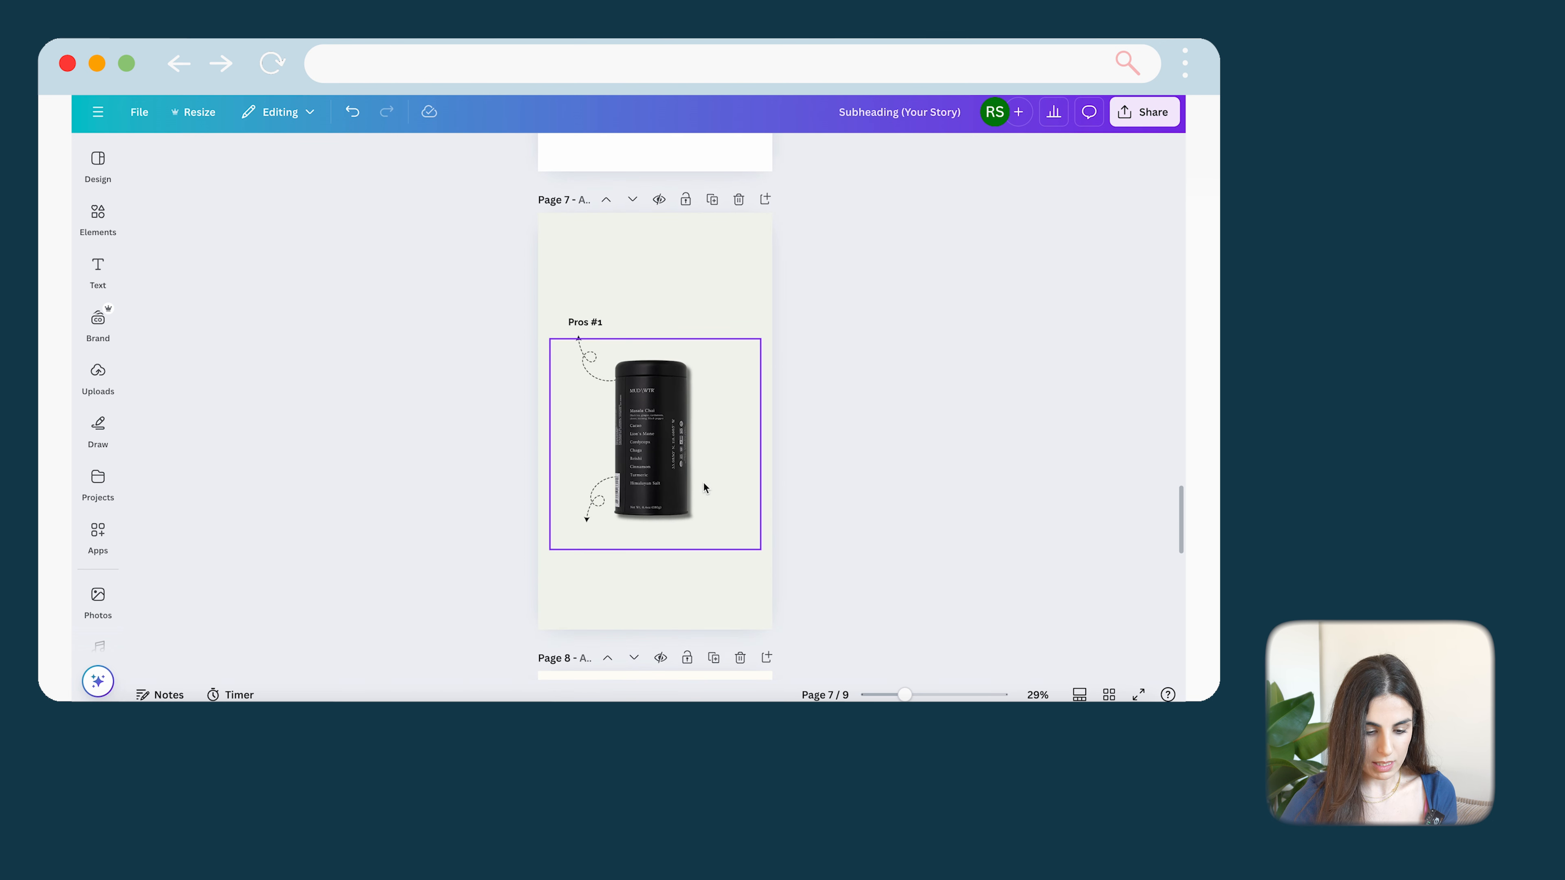
pyautogui.scroll(-1, 691, 428)
pyautogui.scroll(-8, 691, 429)
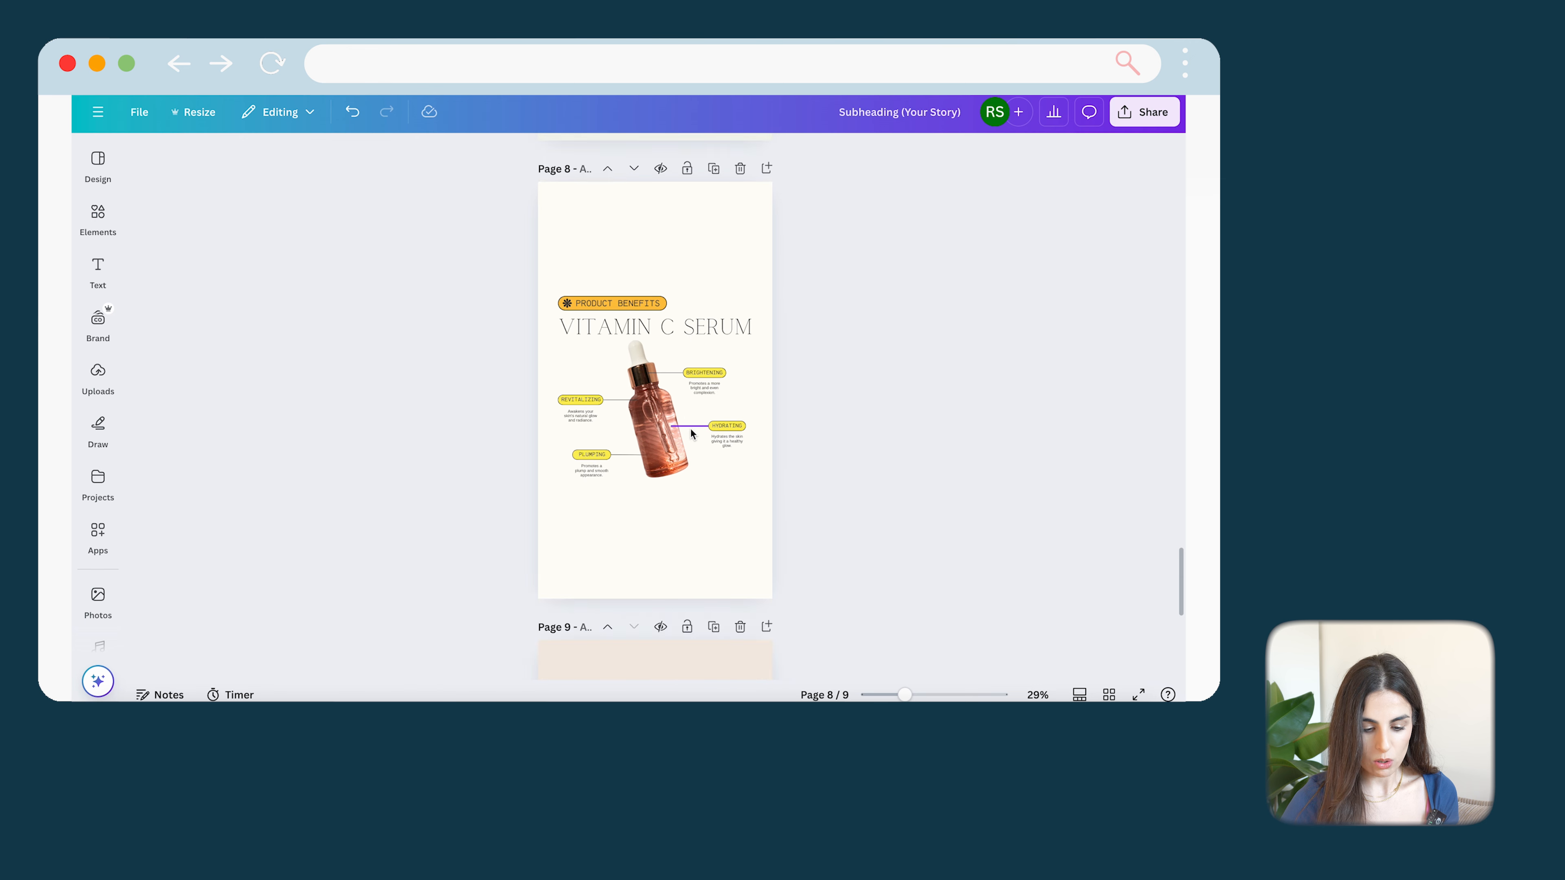
pyautogui.scroll(-3, 691, 428)
pyautogui.scroll(3, 691, 428)
pyautogui.moveTo(578, 355); pyautogui.dragTo(578, 291)
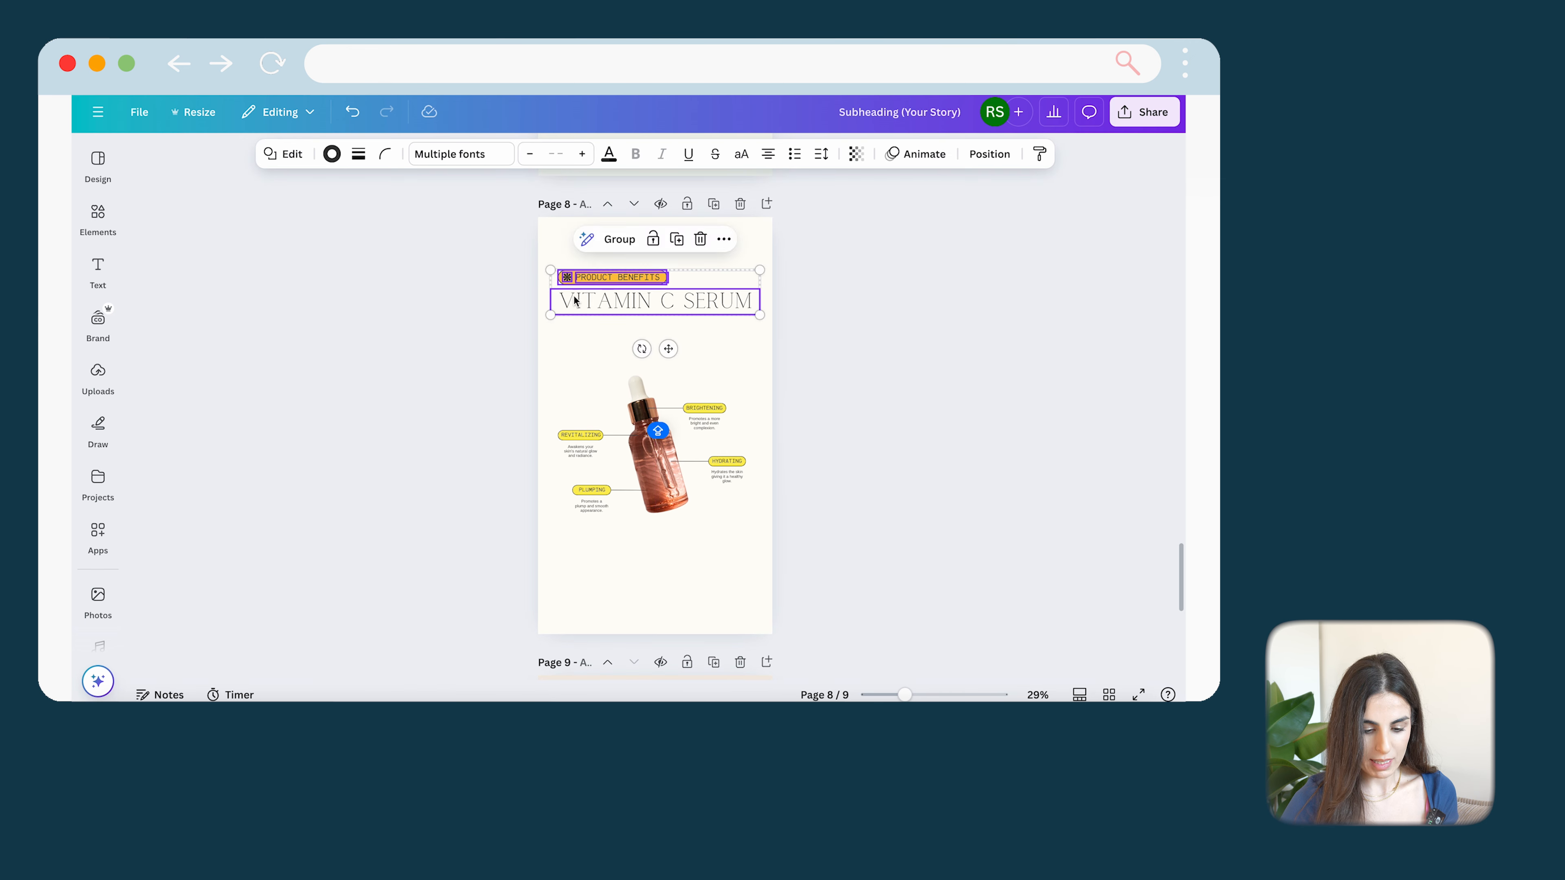
pyautogui.moveTo(845, 346); pyautogui.dragTo(554, 575)
pyautogui.moveTo(649, 503); pyautogui.dragTo(649, 483)
# Step: Open the download settings for the story design and set the file type to JPG
pyautogui.scroll(-8, 697, 532)
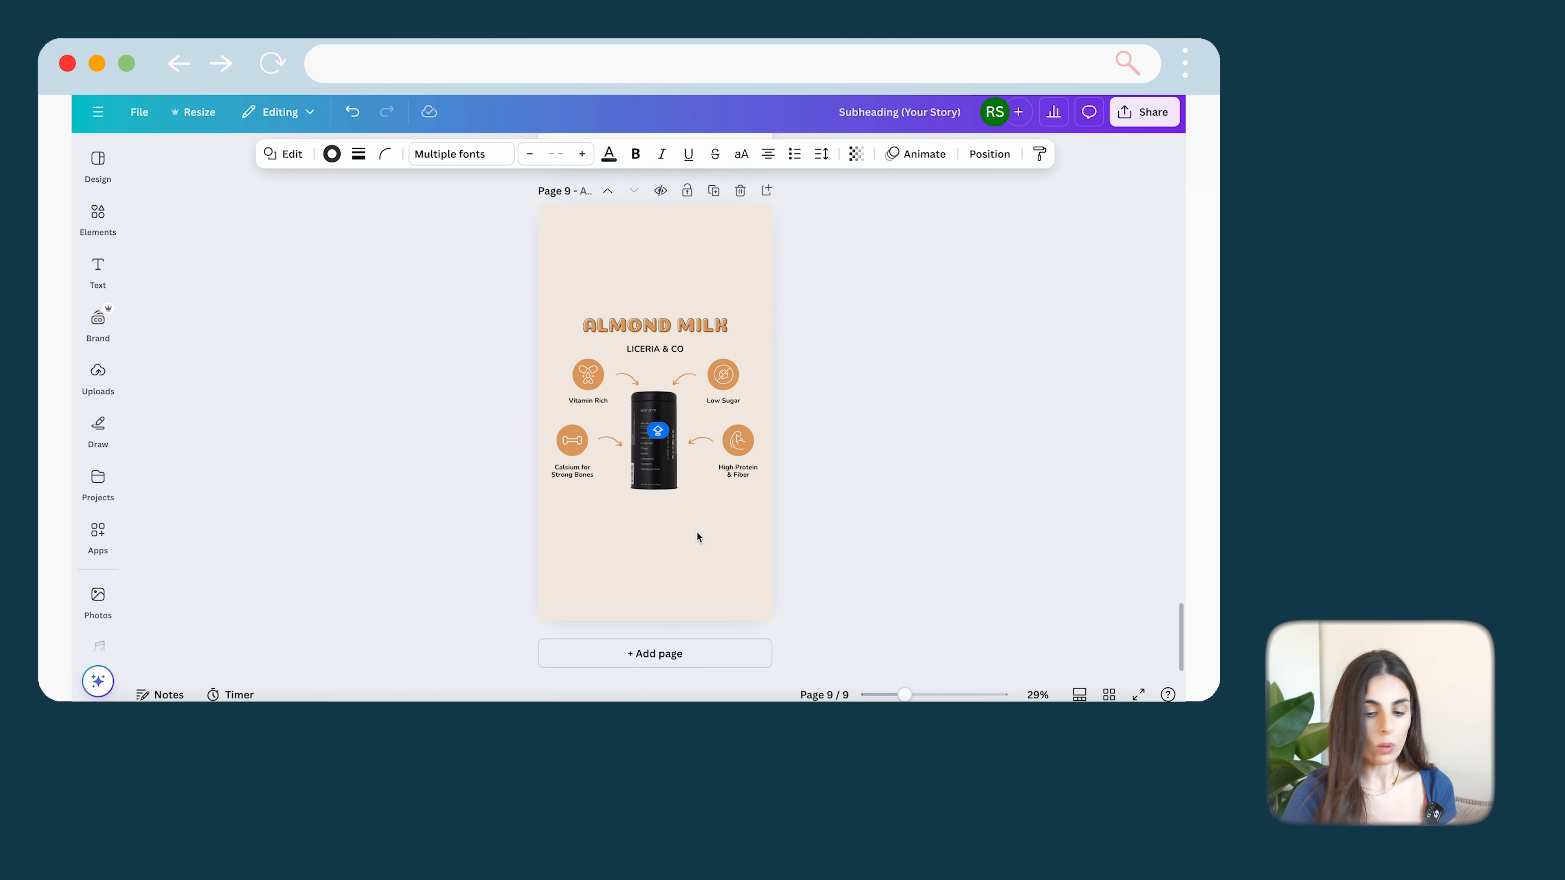
pyautogui.click(1145, 113)
pyautogui.click(918, 404)
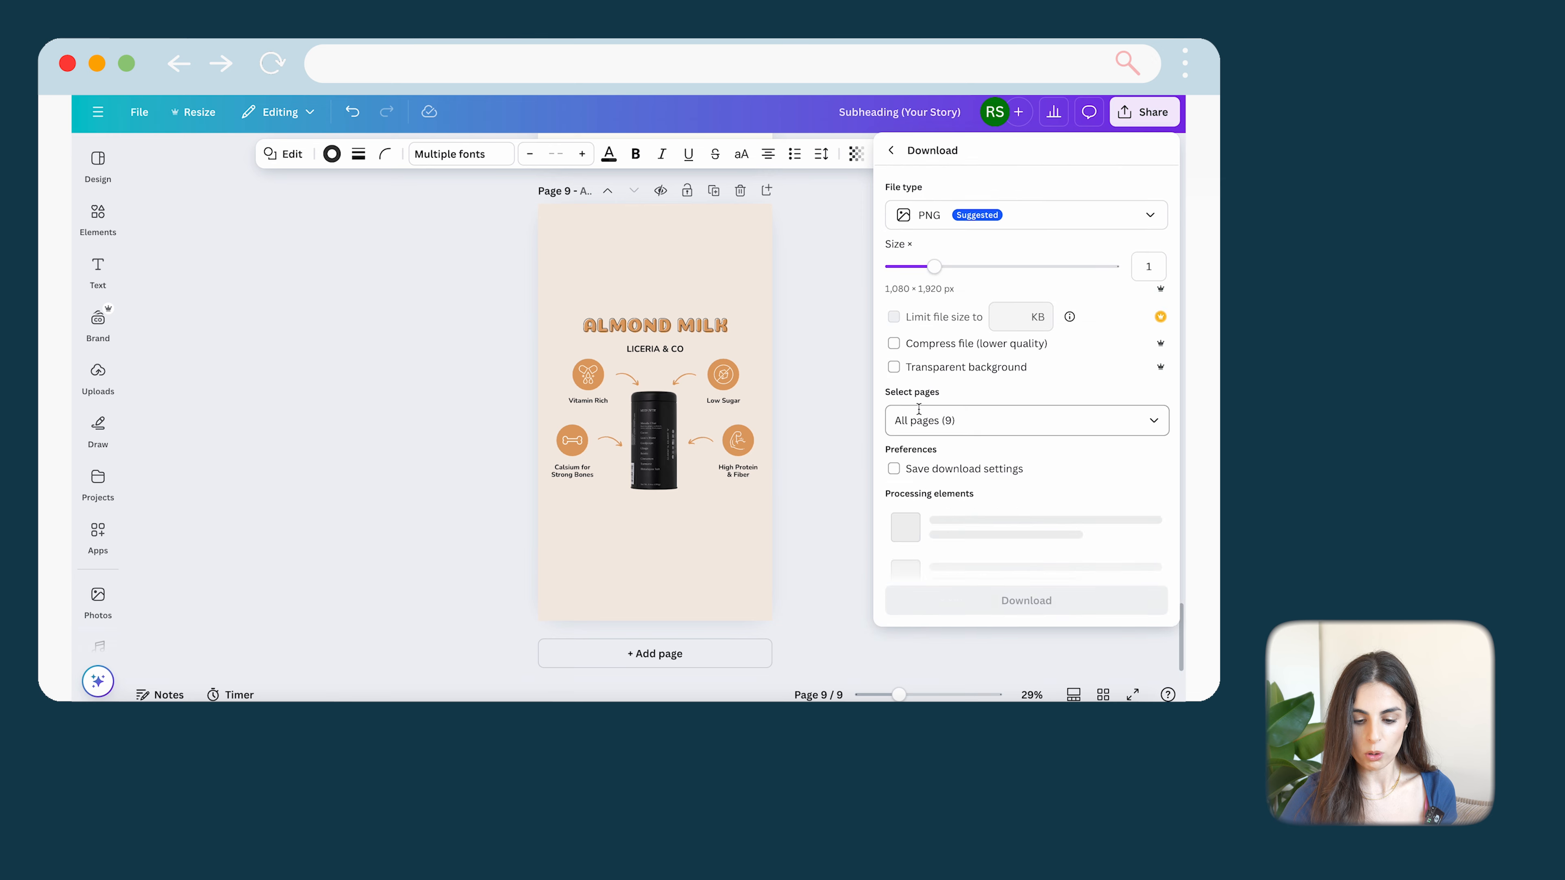
pyautogui.click(1047, 216)
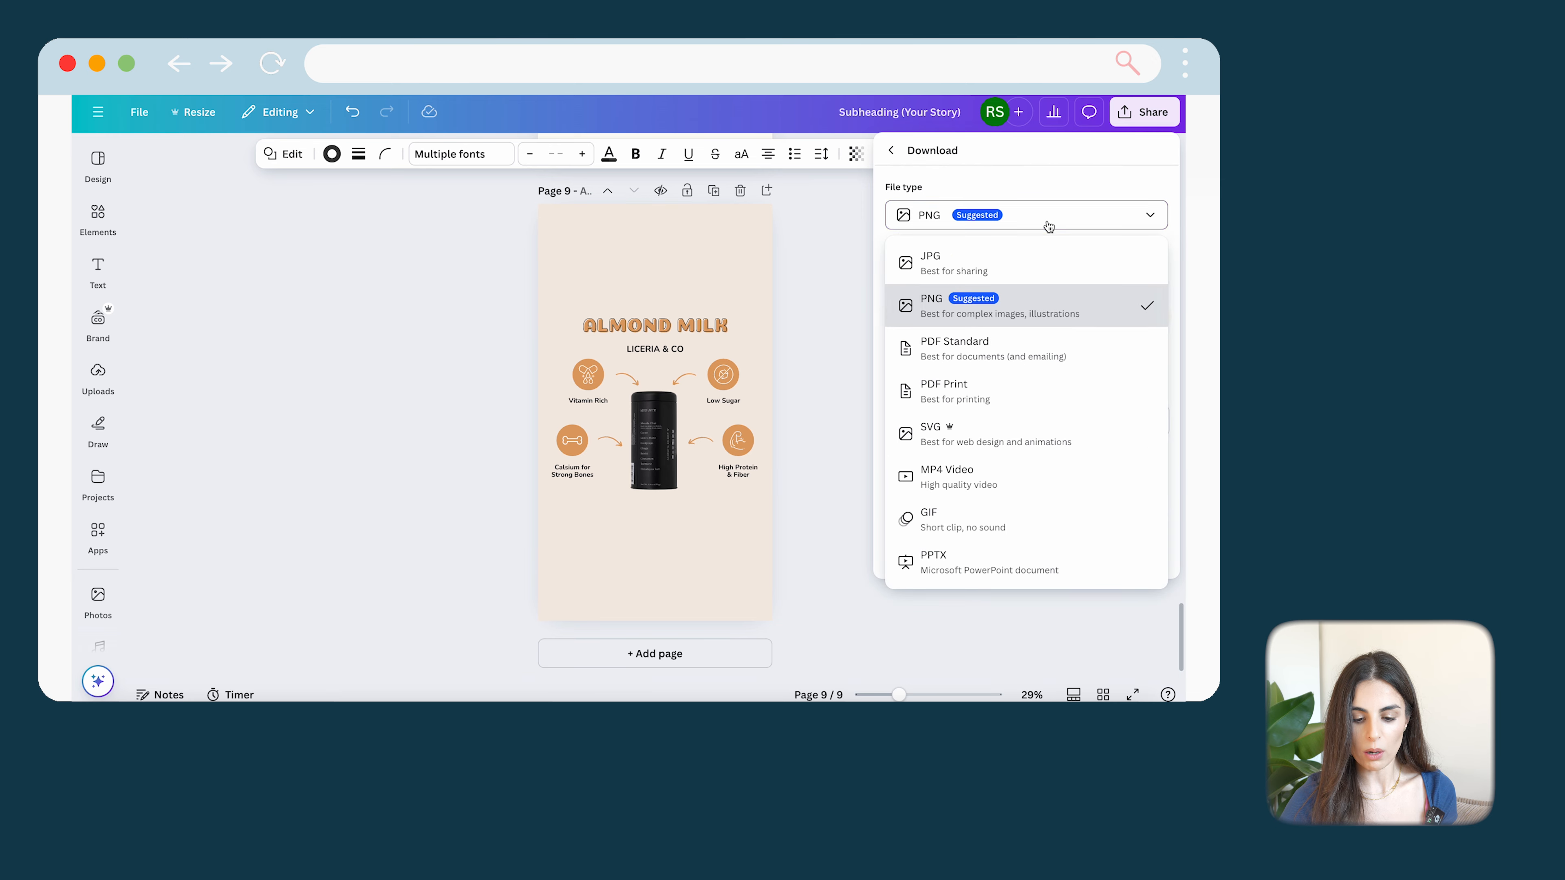
pyautogui.click(961, 265)
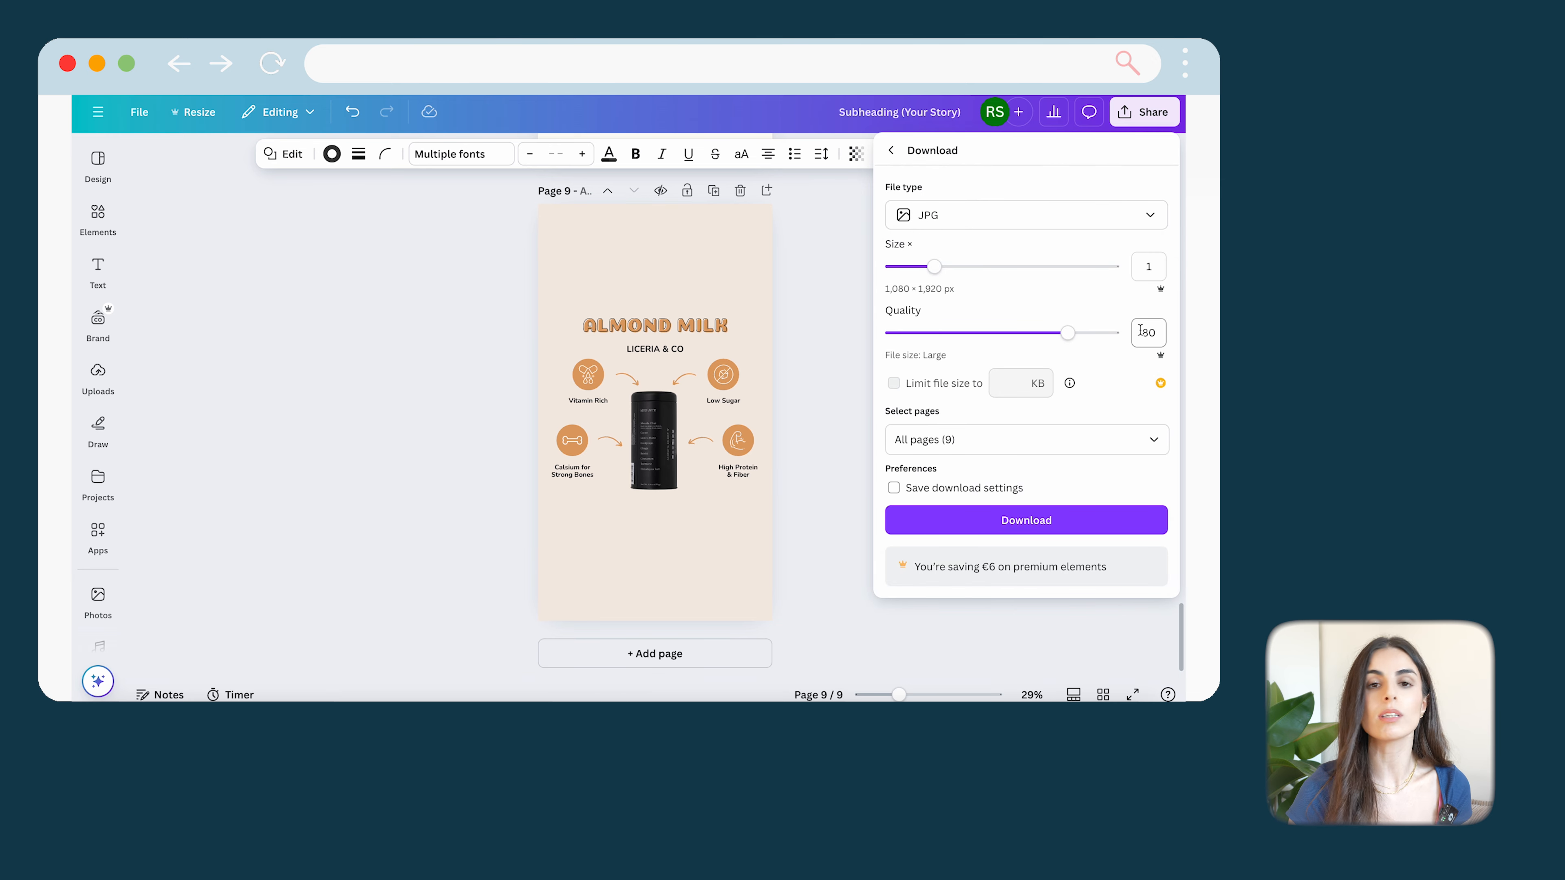